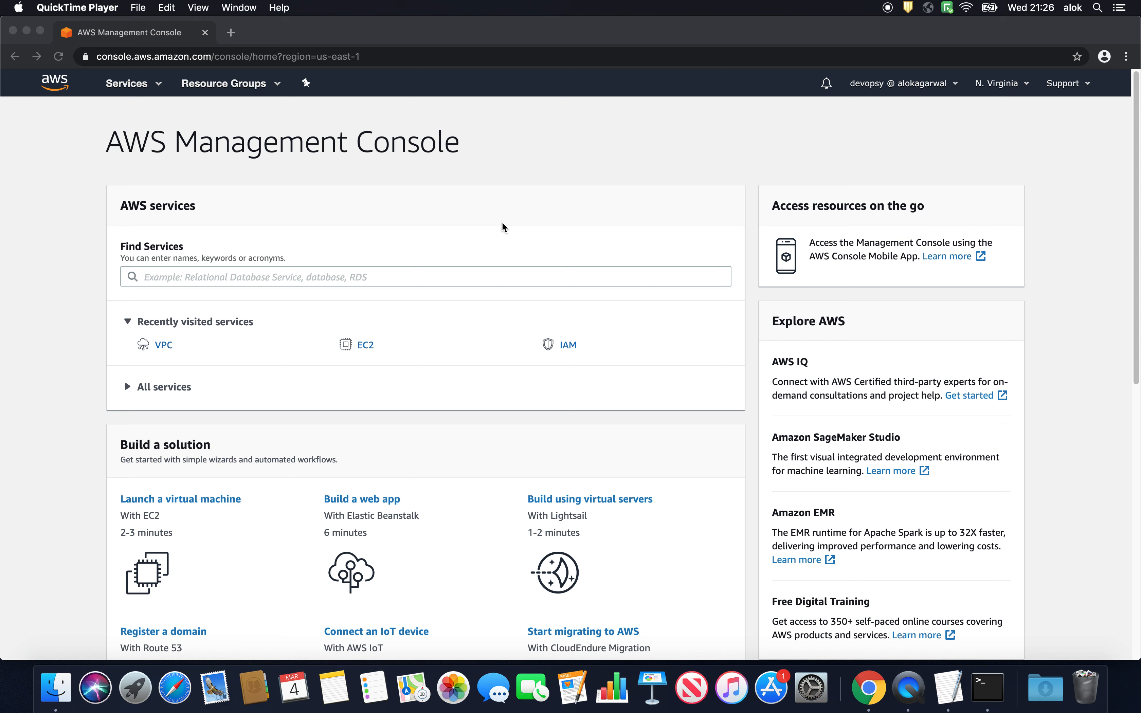
- Find the VPC service and open its list of VPCs in the N. Virginia region
scroll(501, 225, "down", 1)
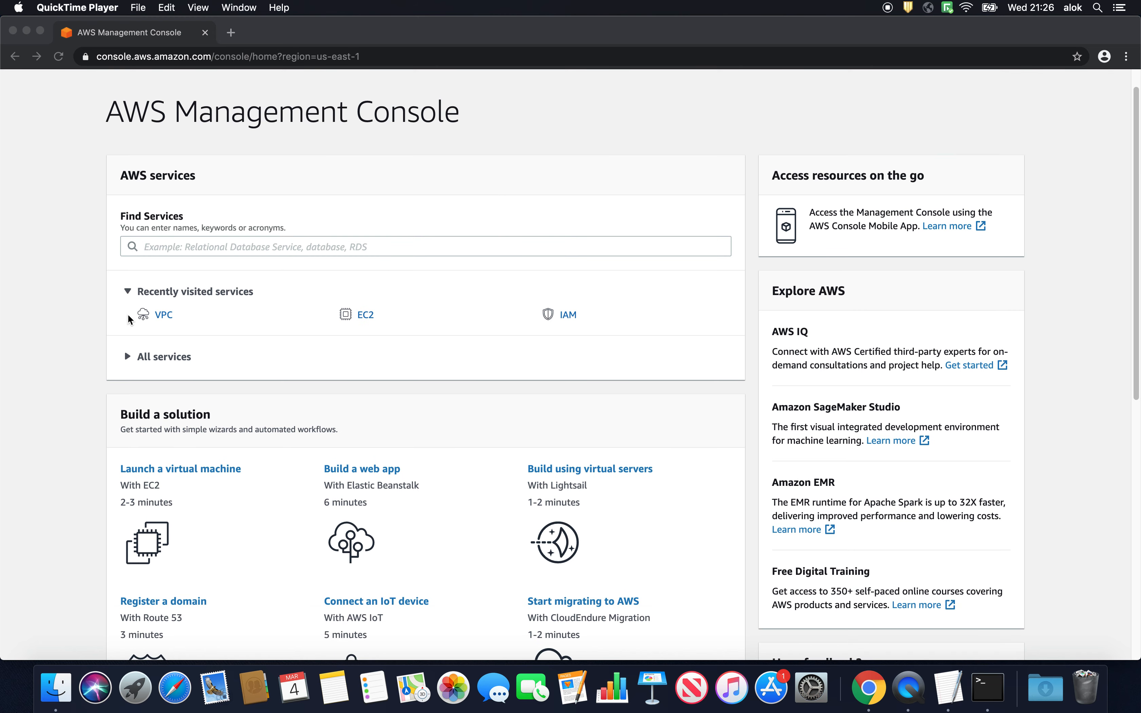
left_click(199, 252)
left_click(203, 242)
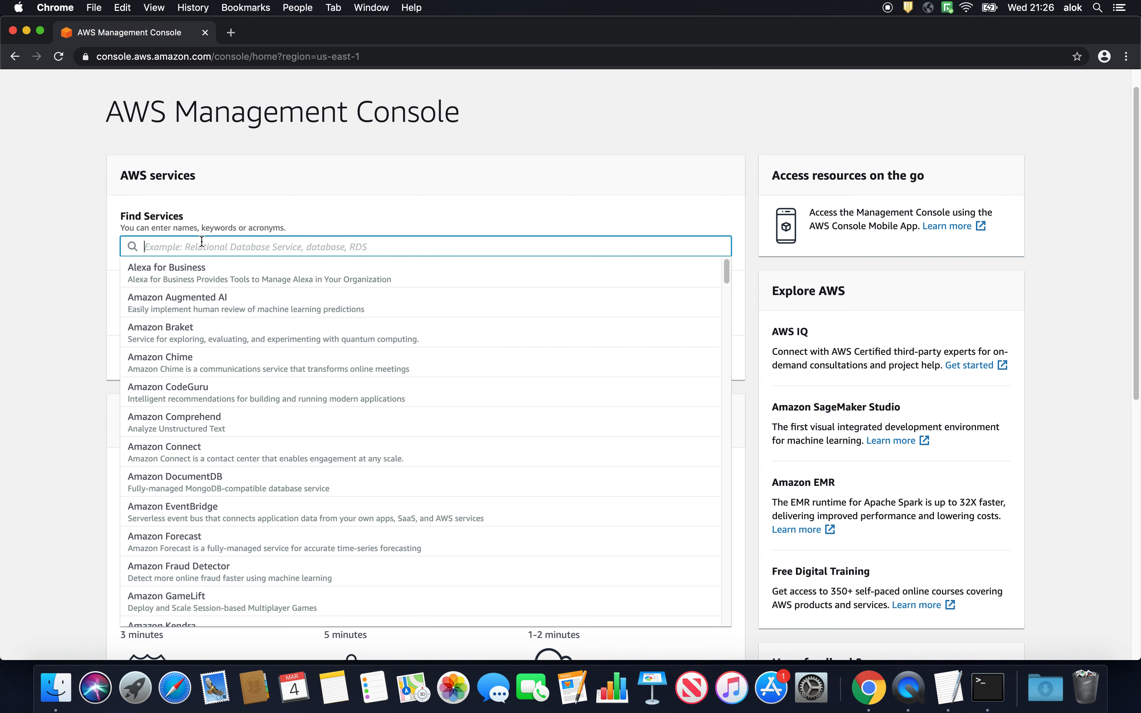
type("VPC")
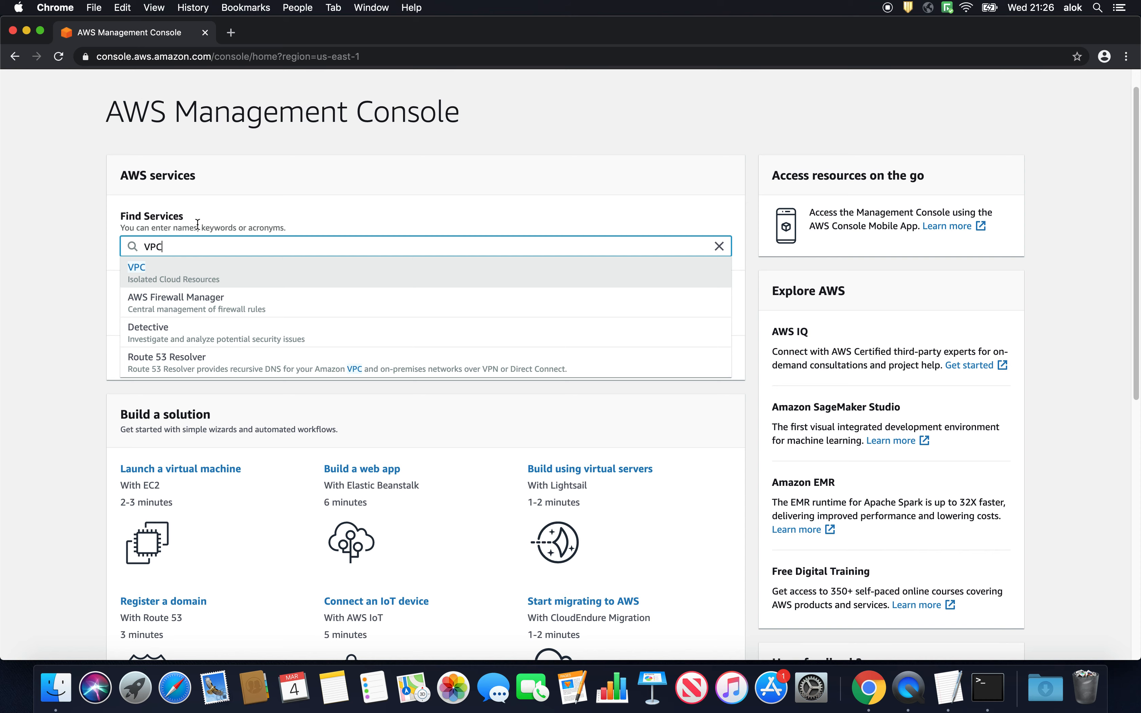
left_click(173, 269)
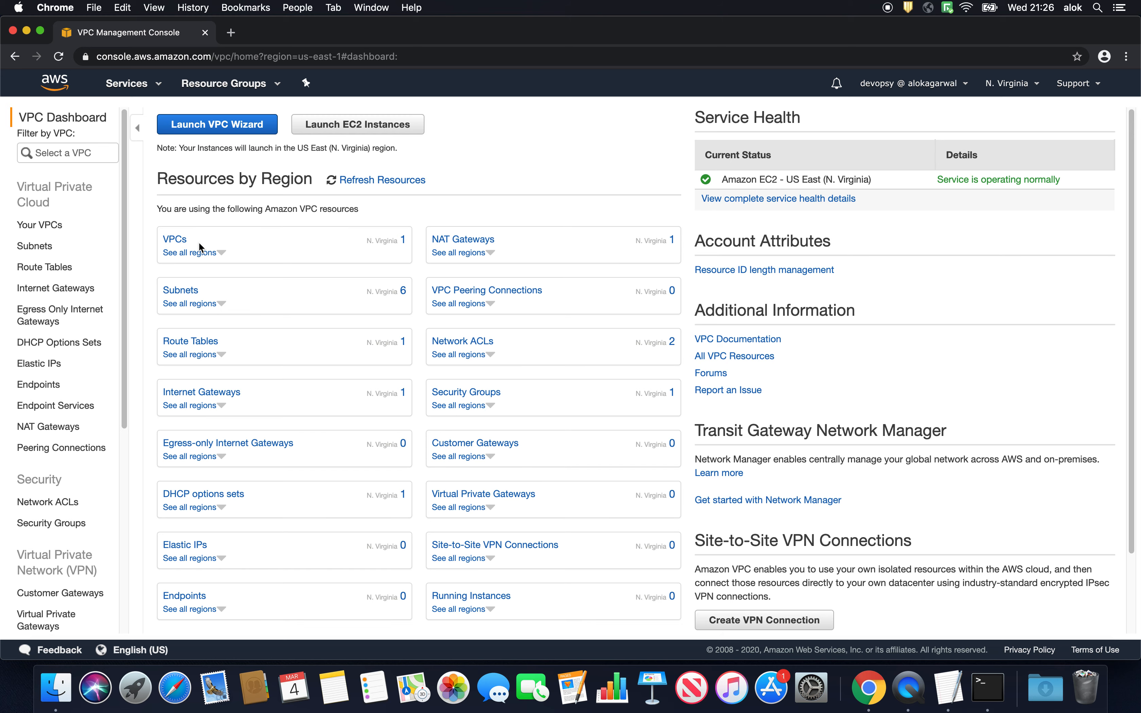
left_click(179, 240)
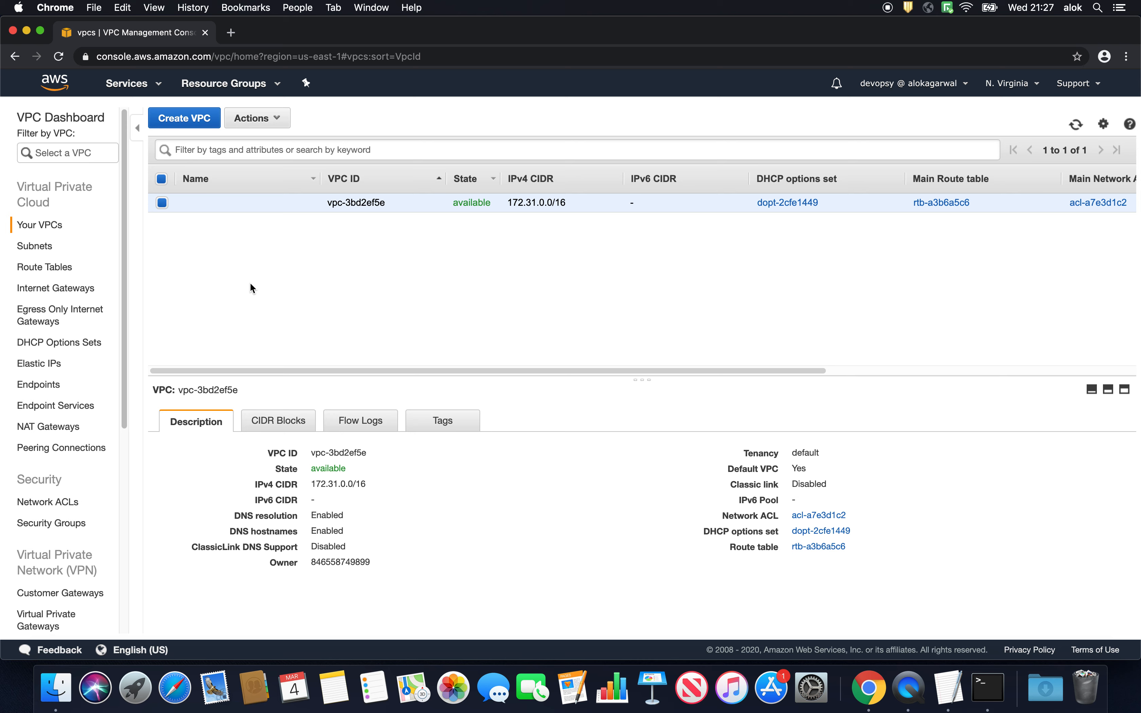
- Start a new VPC with the name tag devopsy-VPC and the IPv4 CIDR block 10.0.0.0/26
left_click(189, 119)
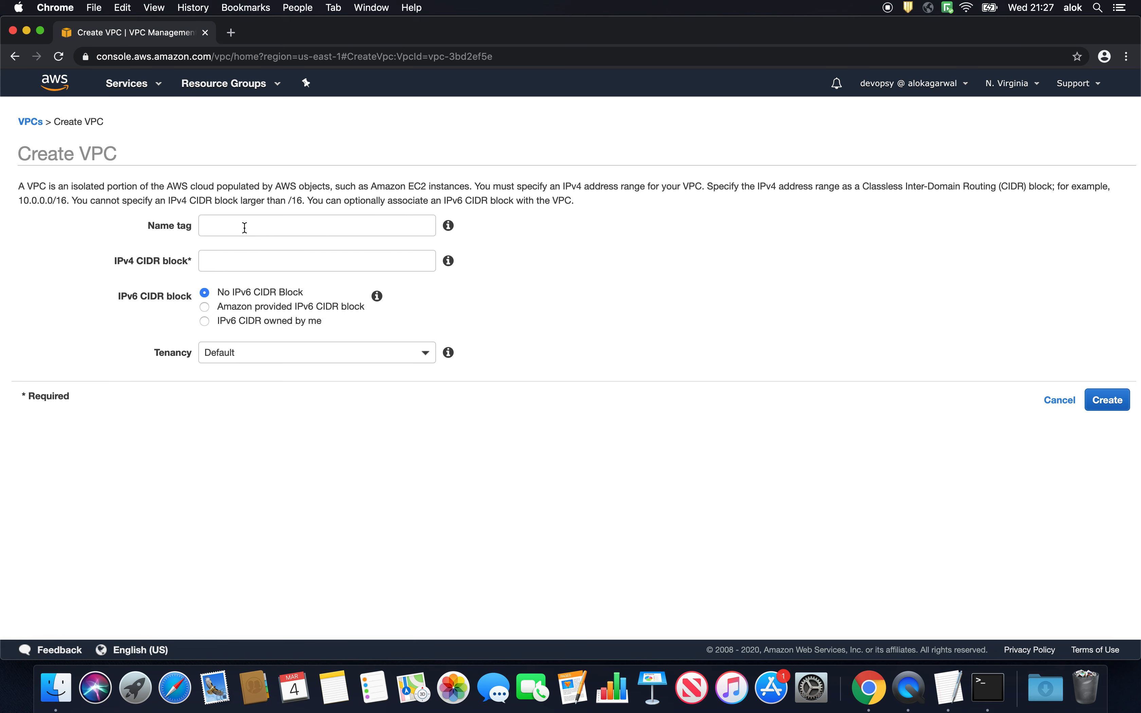
left_click(244, 227)
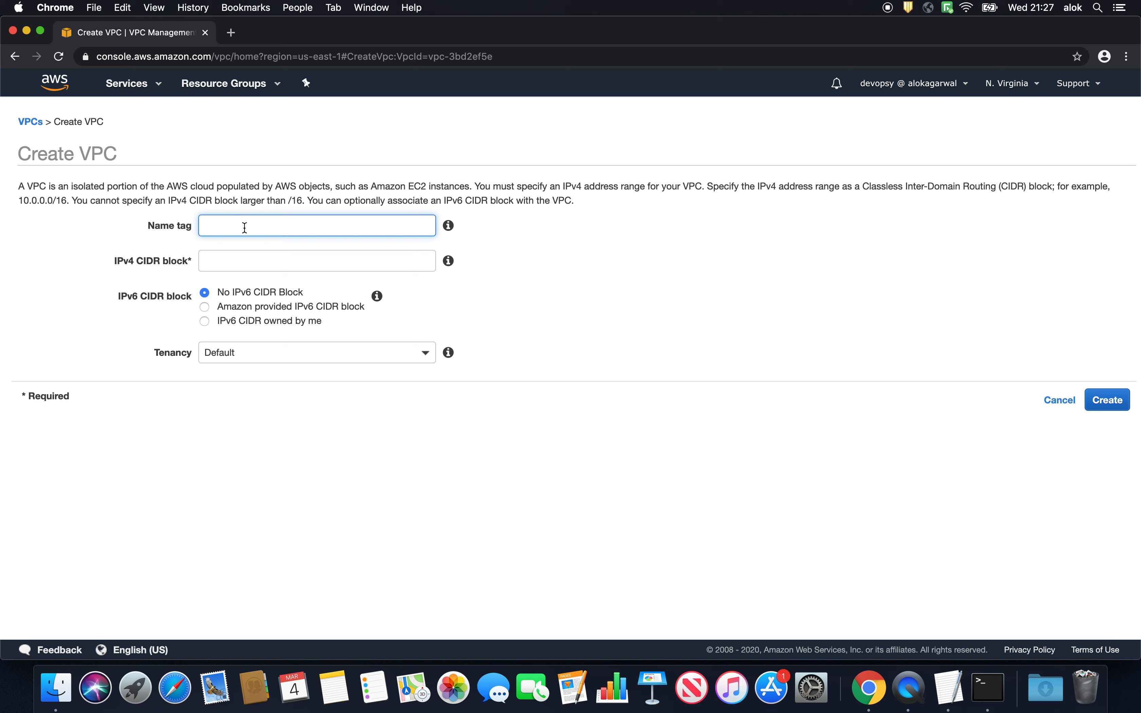
type("devopsy-VPC")
left_click(268, 263)
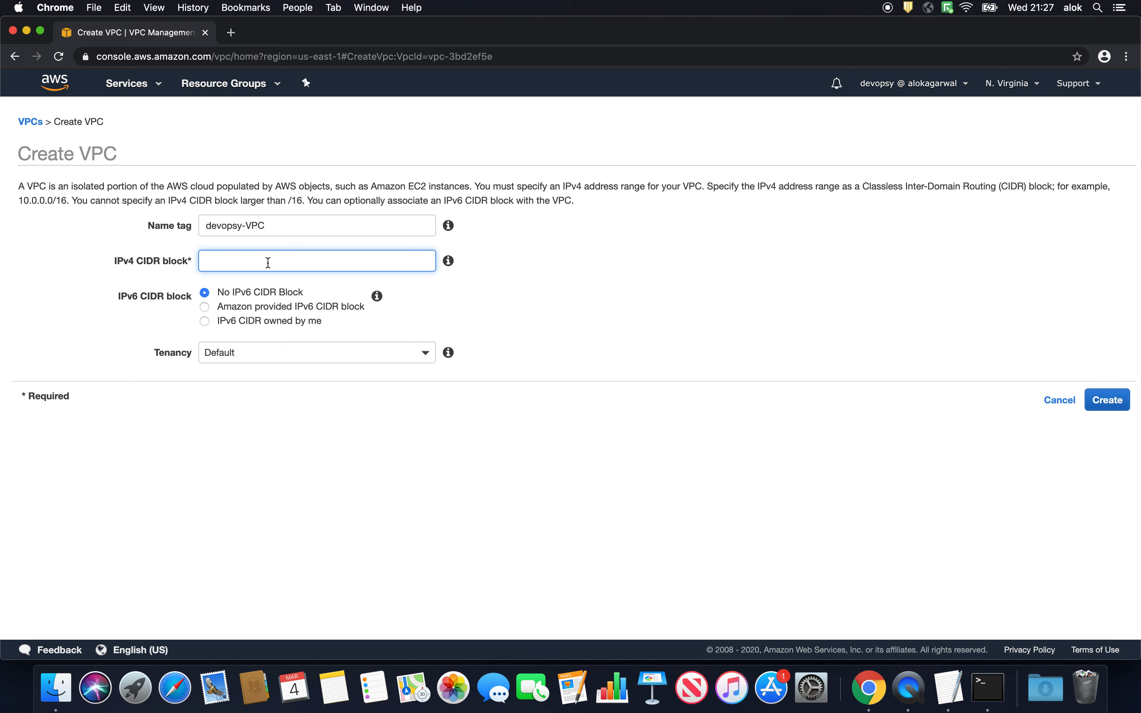
type("10.0.0.0/26")
- Switch to the TextEdit notes to review the address calculation for the VPC's /26 block, and return to the VPC form in Chrome
key("super+Tab")
key("super+Tab")
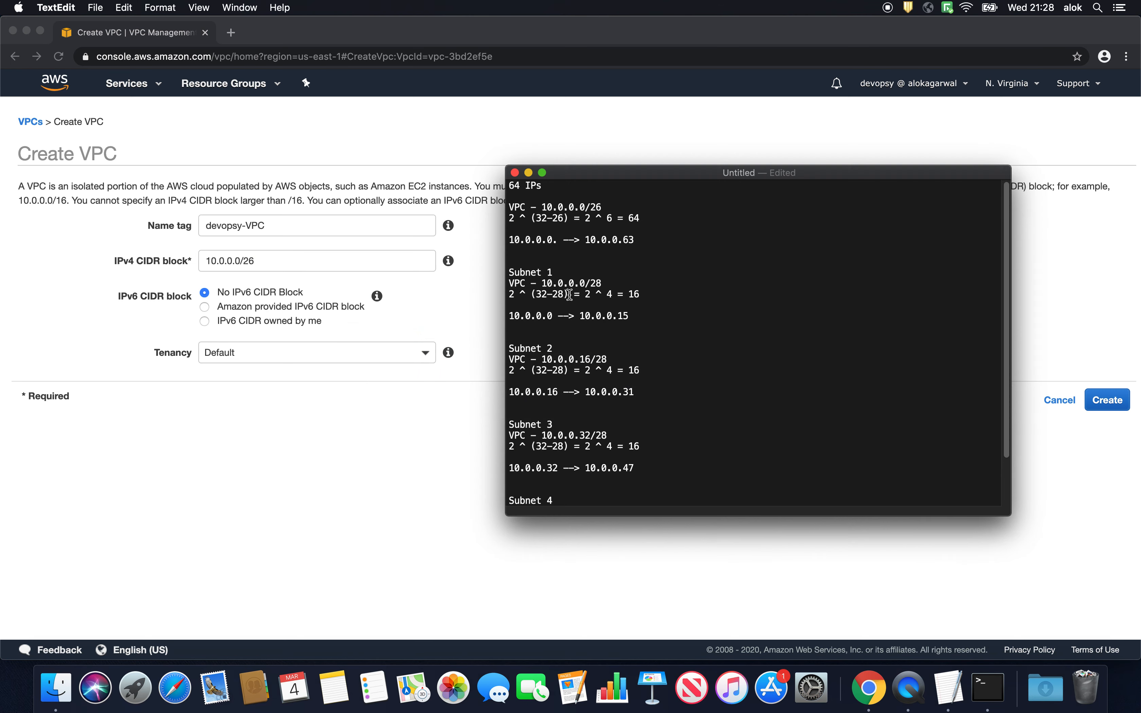
double_click(515, 185)
left_click_drag(589, 207, 602, 211)
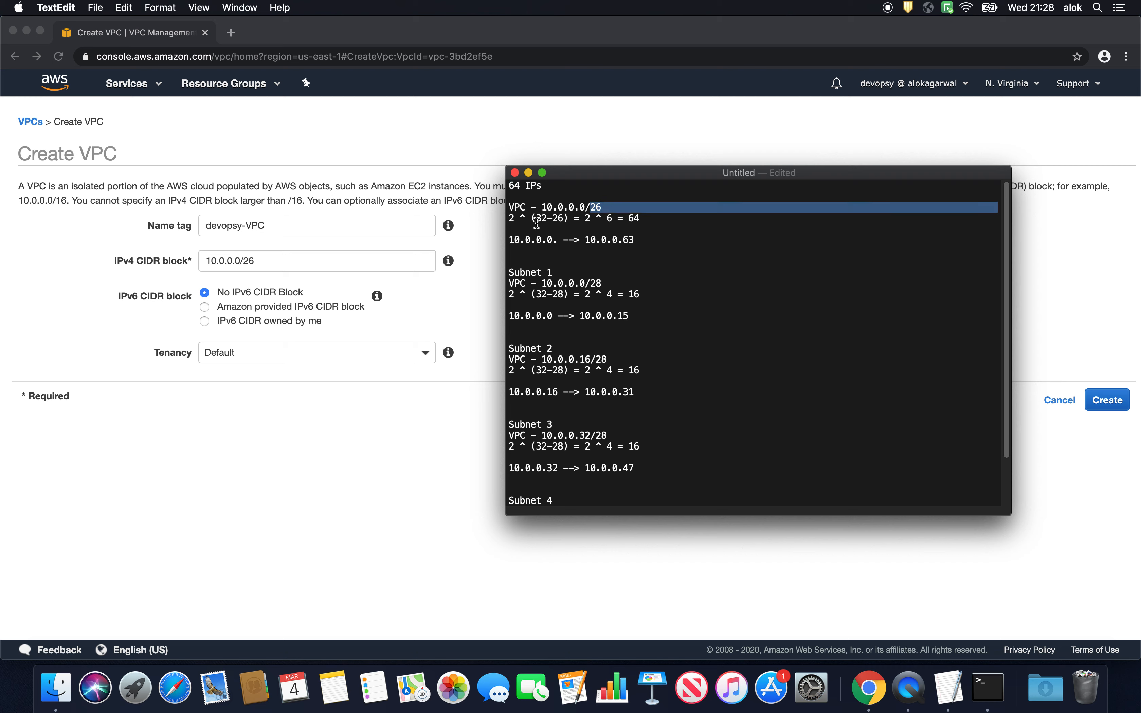
double_click(514, 187)
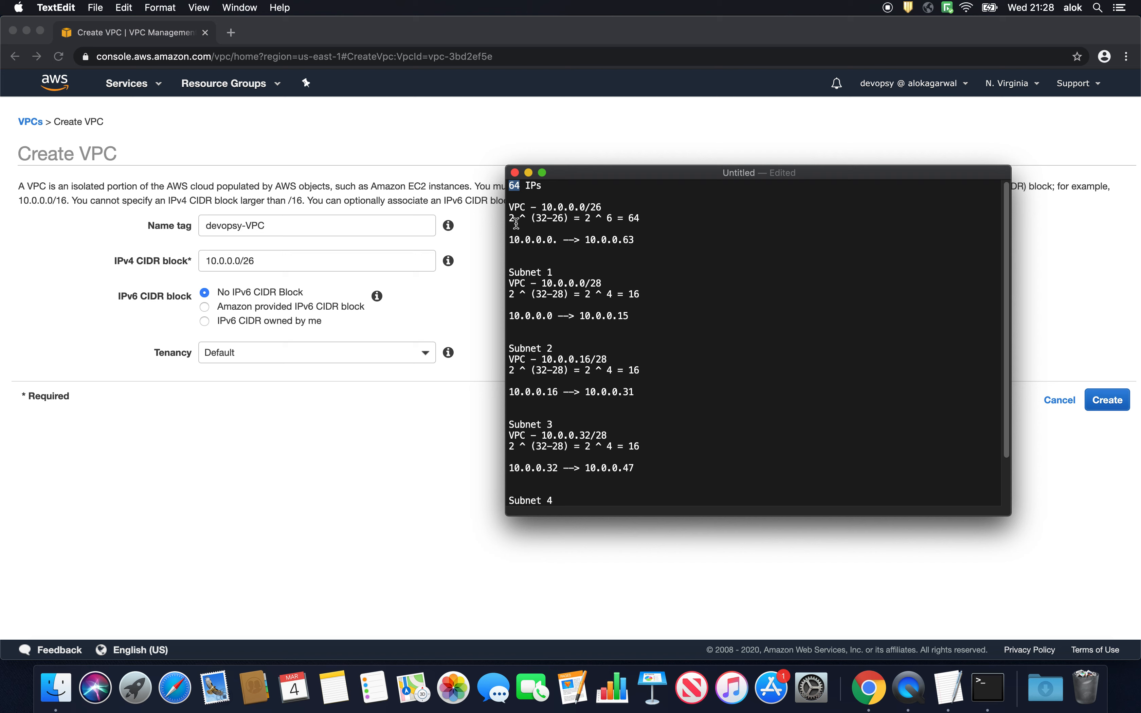
left_click_drag(509, 219, 515, 222)
left_click_drag(629, 220, 651, 229)
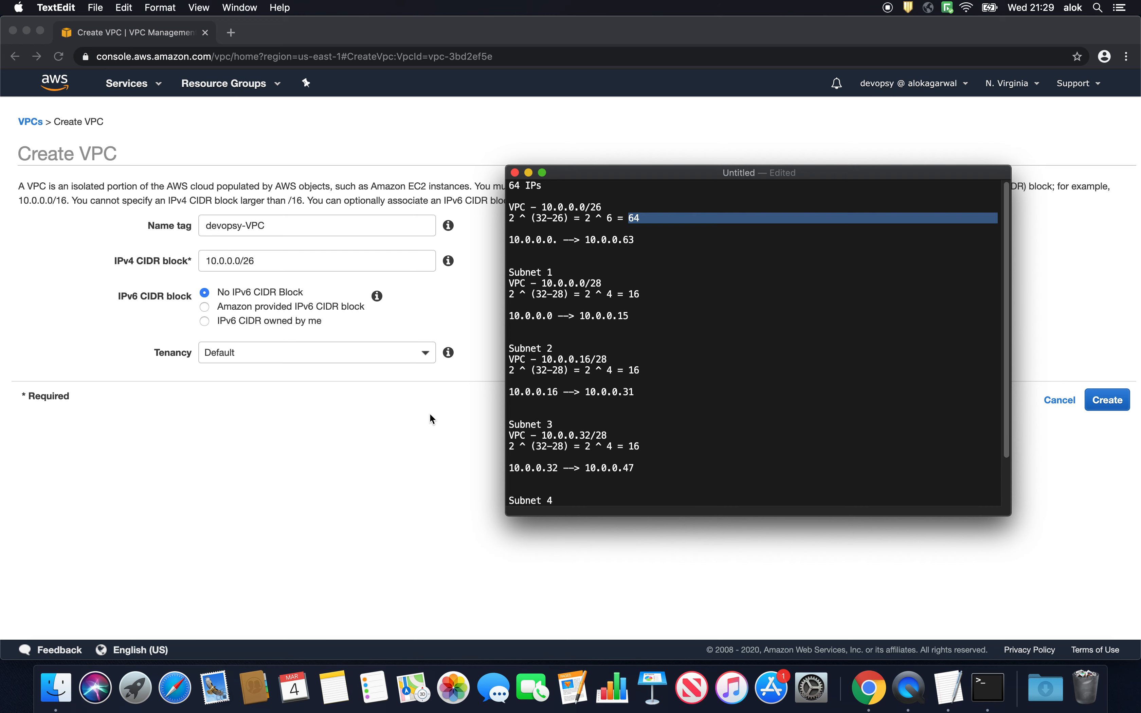
left_click(411, 420)
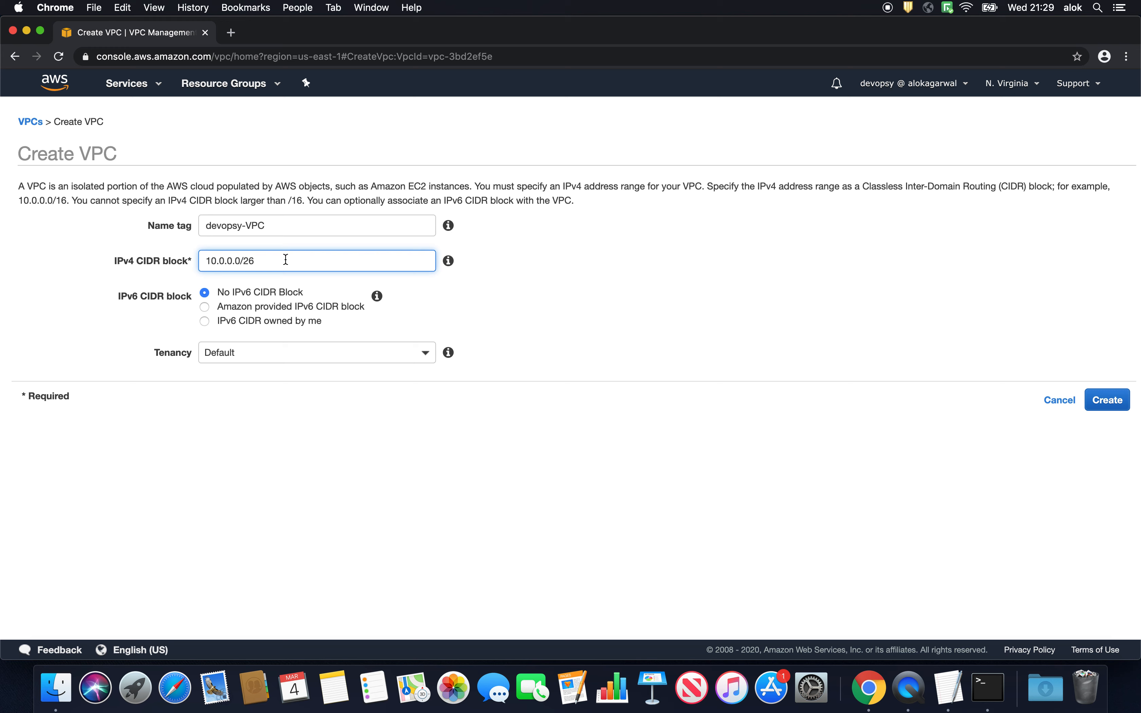
- Keep the Default tenancy, create the VPC and close the confirmation
left_click(246, 360)
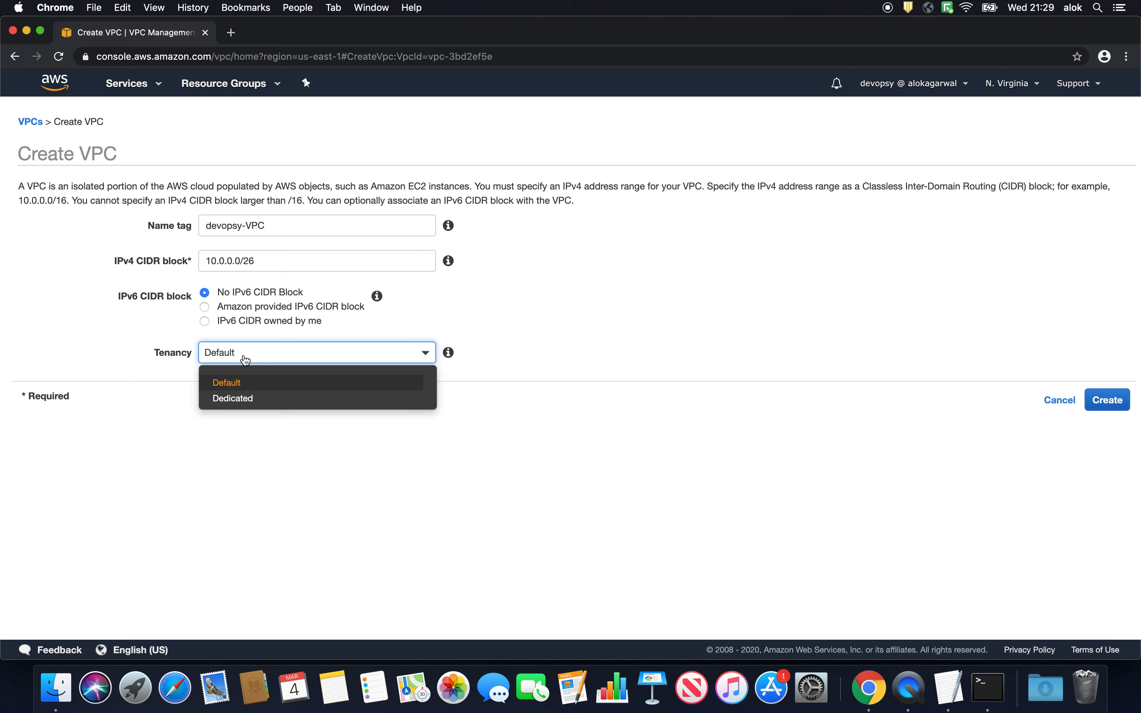
left_click(632, 482)
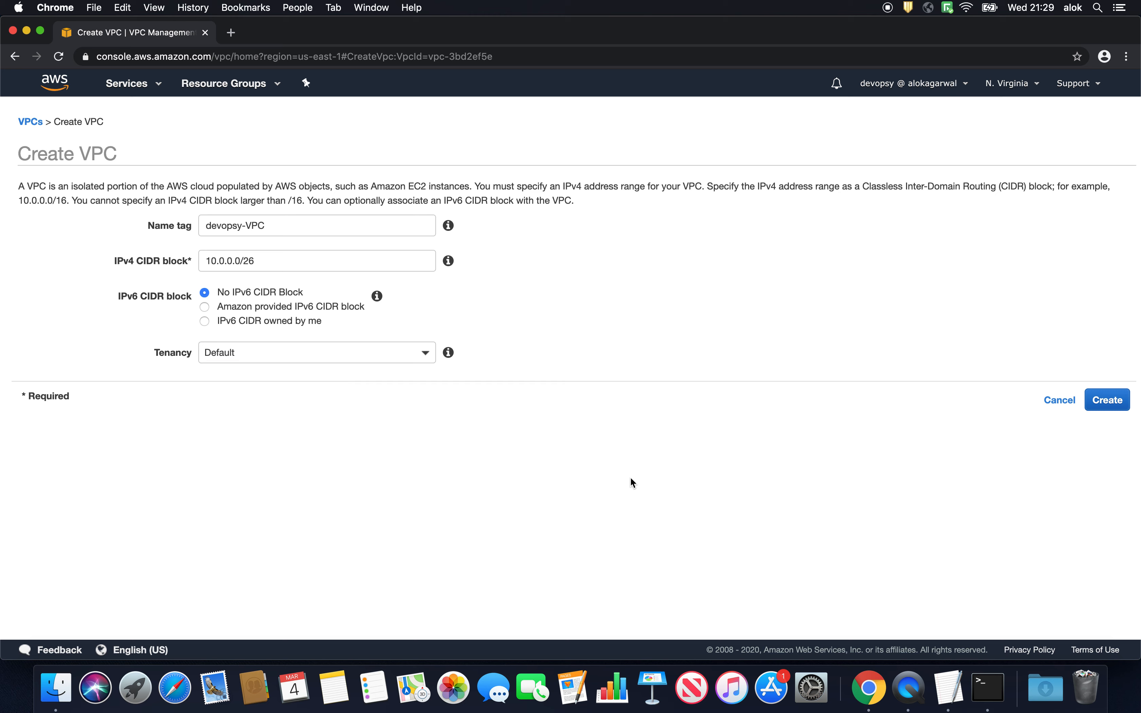
left_click(1107, 400)
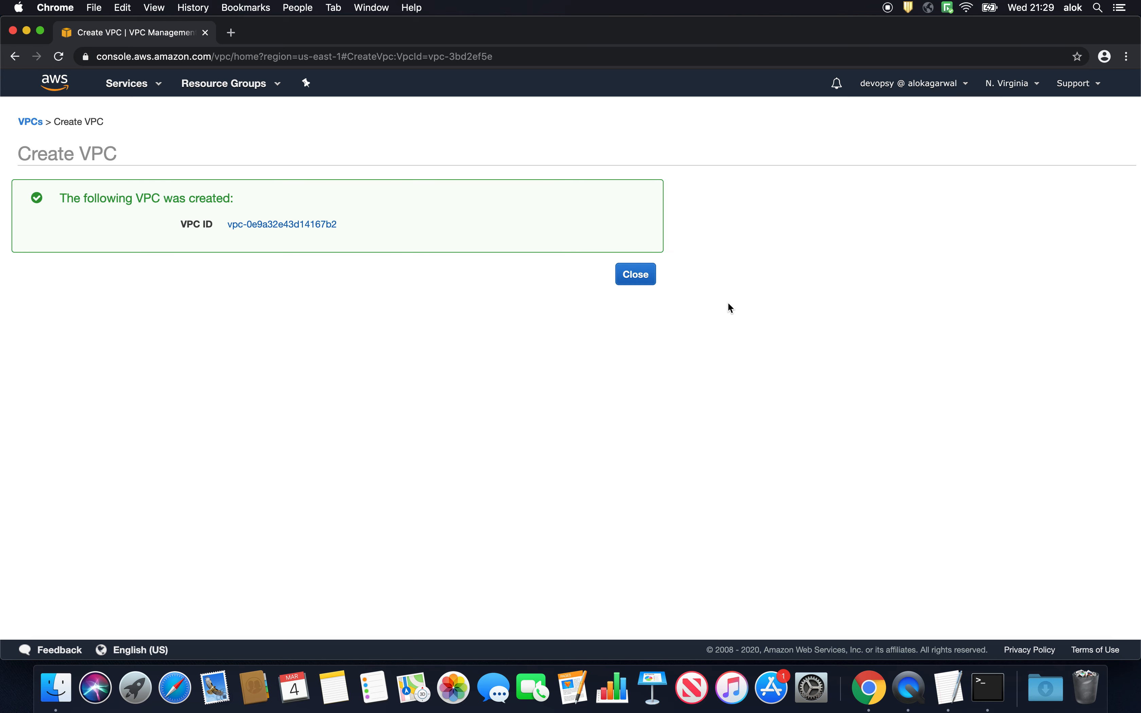
left_click(646, 280)
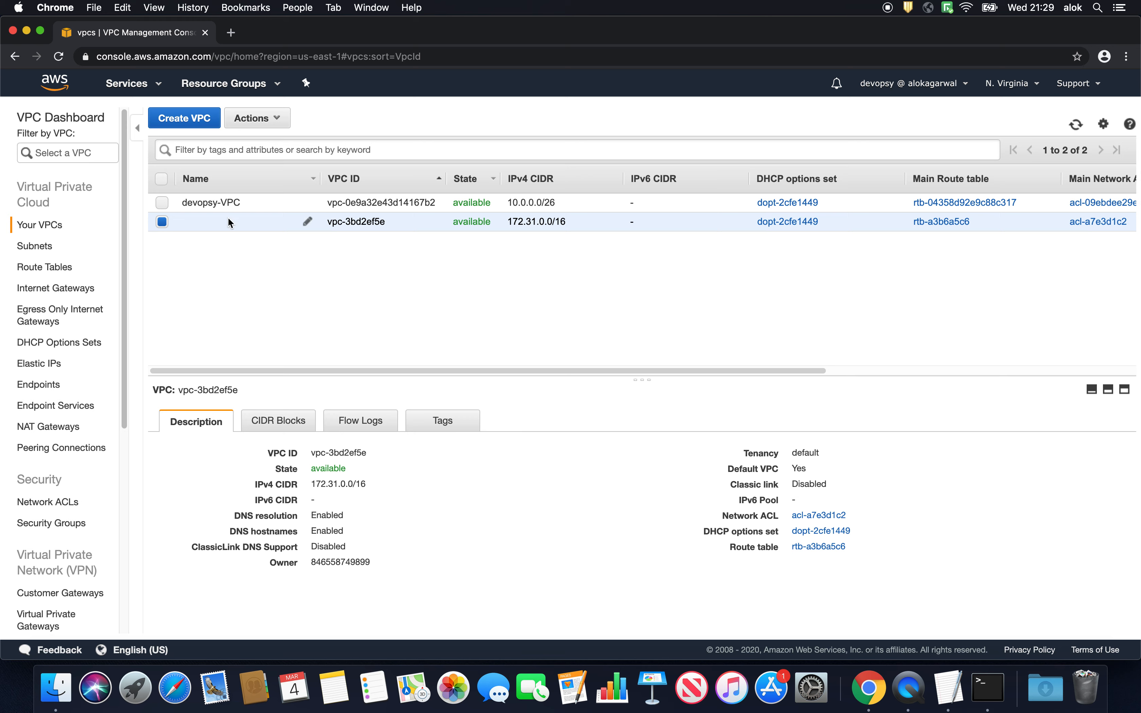
- Start a new subnet from the subnet list and give it the name tag public-1a
left_click(46, 253)
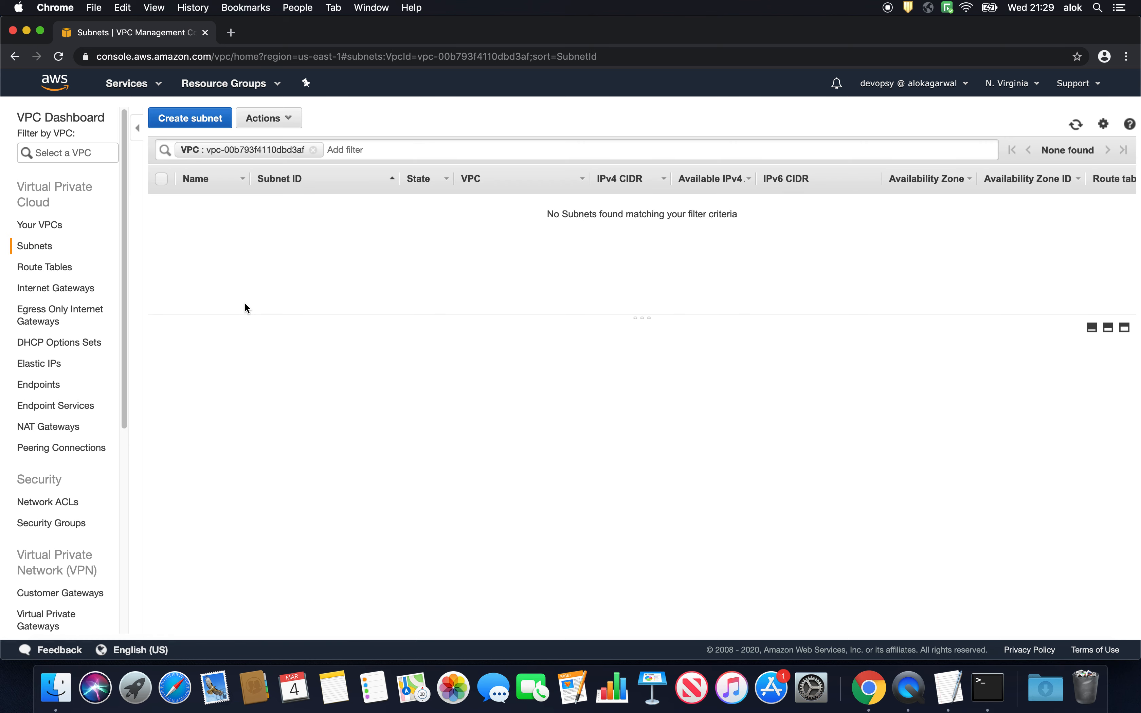
left_click(207, 119)
left_click(280, 212)
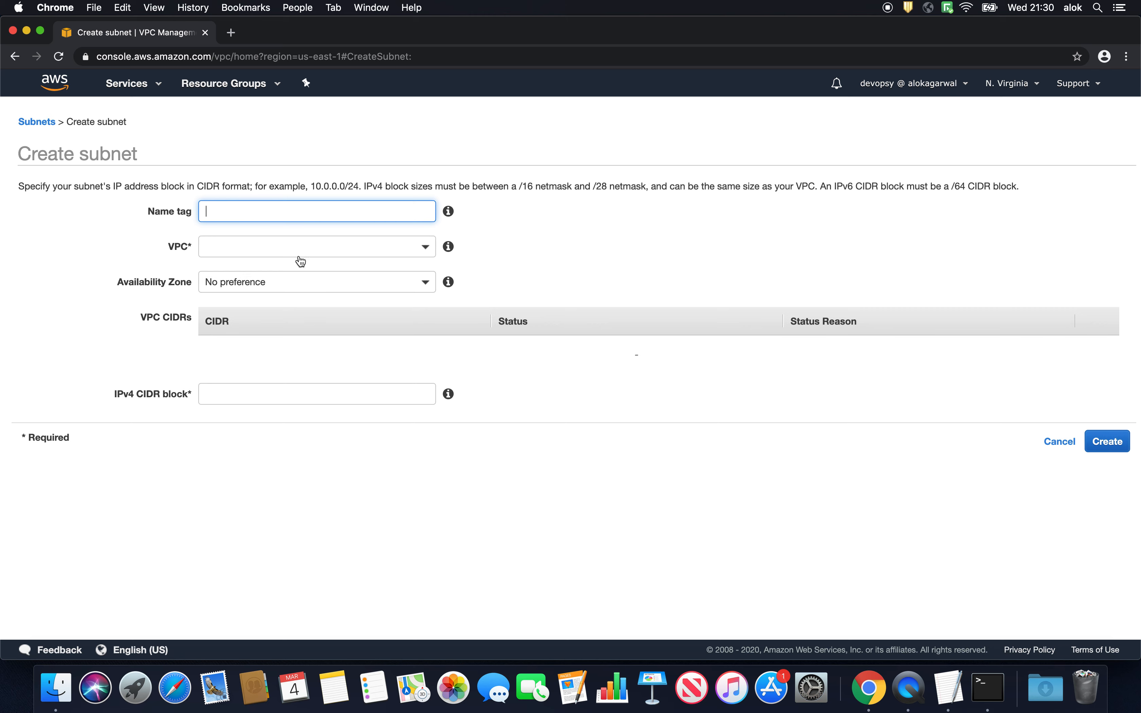
left_click(294, 282)
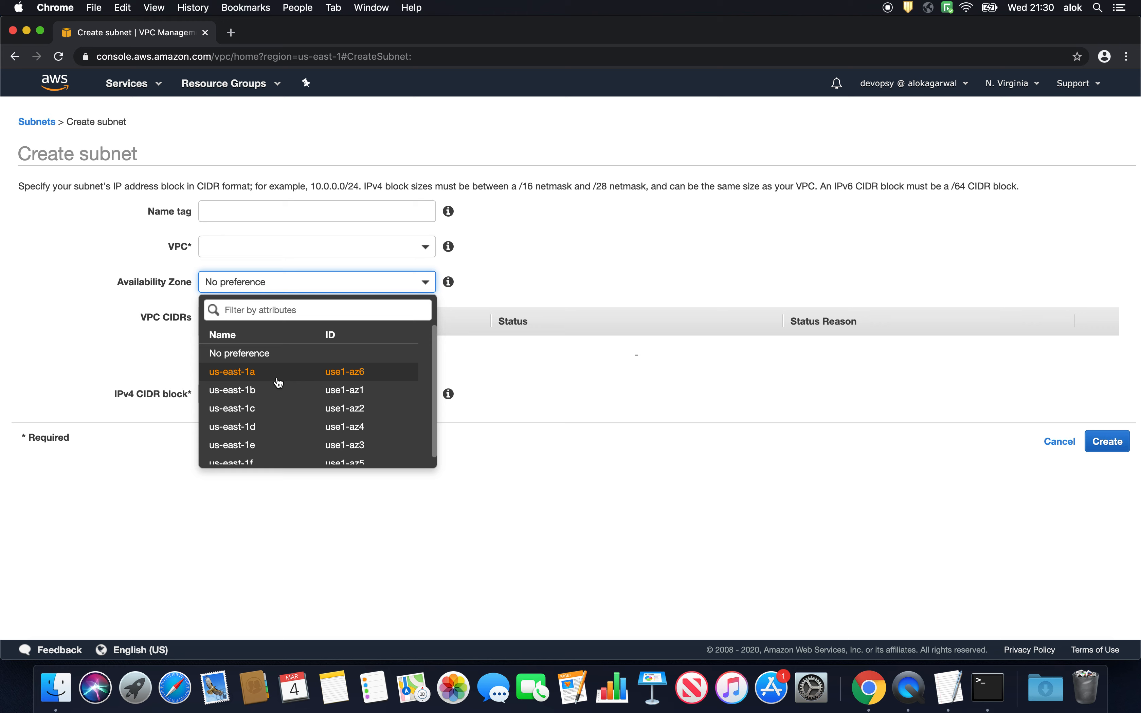
left_click(258, 213)
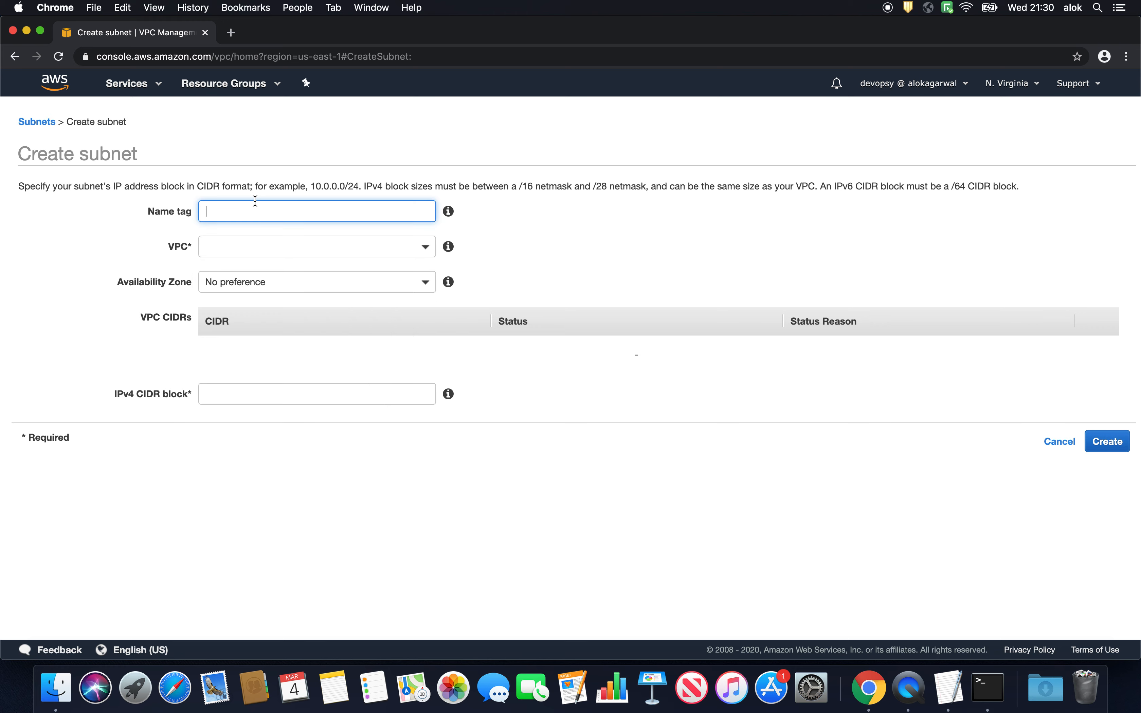
type("public-1a")
- Assign the public-1a subnet to devopsy-VPC and the us-east-1a availability zone
left_click(229, 247)
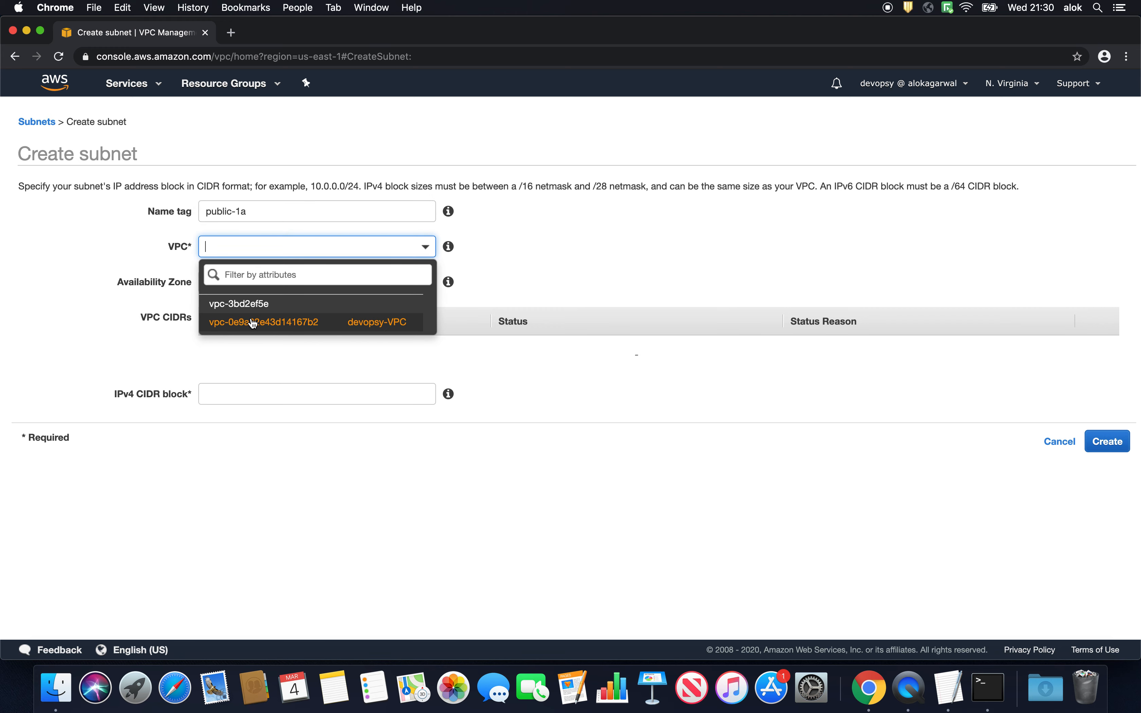
left_click(253, 323)
left_click(251, 284)
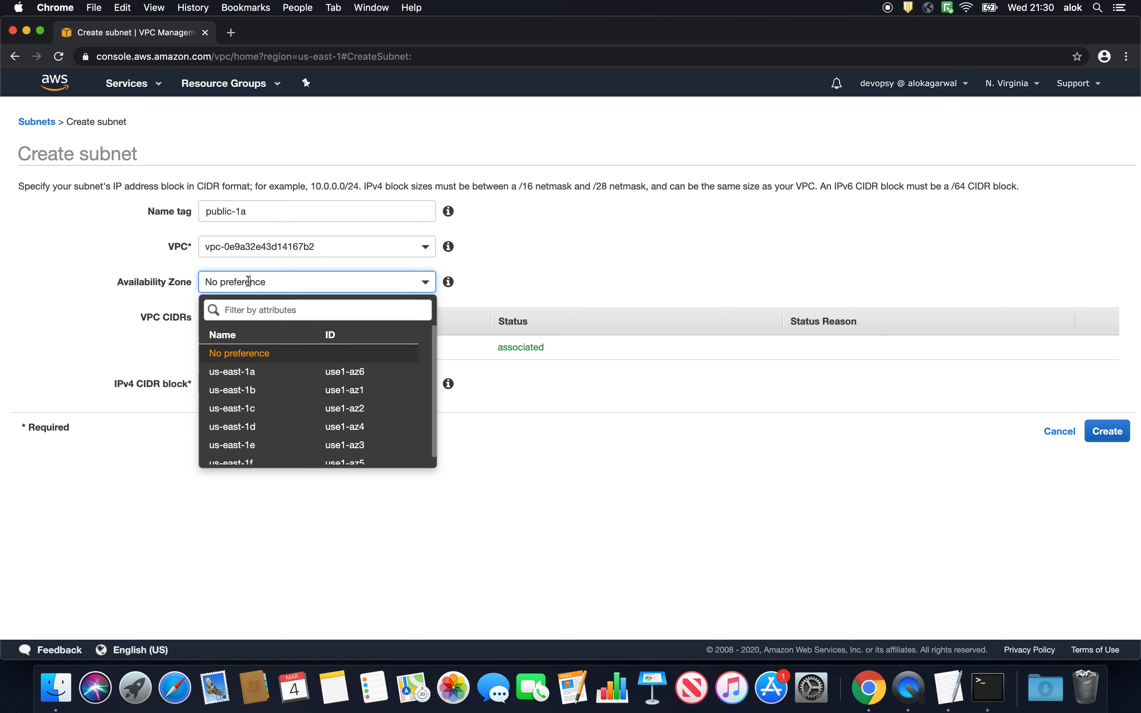
left_click(243, 371)
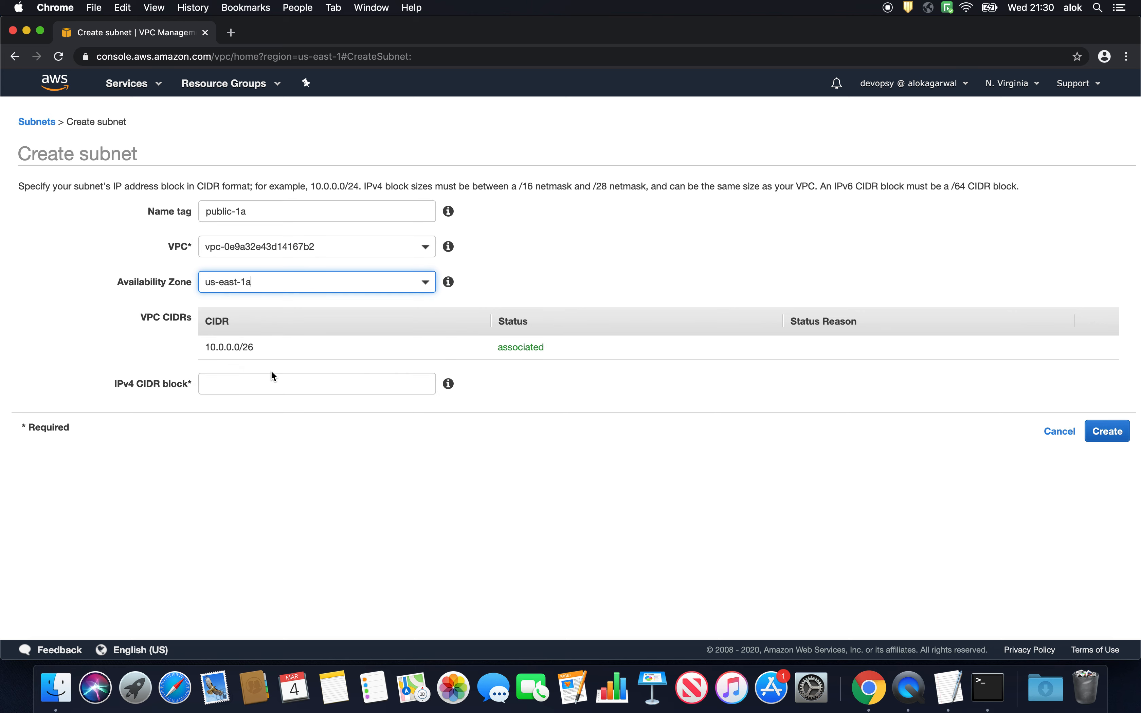
- Copy Subnet 1's range 10.0.0.0/28 from the TextEdit notes into the IPv4 CIDR block, create the subnet and close the confirmation
left_click(285, 383)
key("super+Tab")
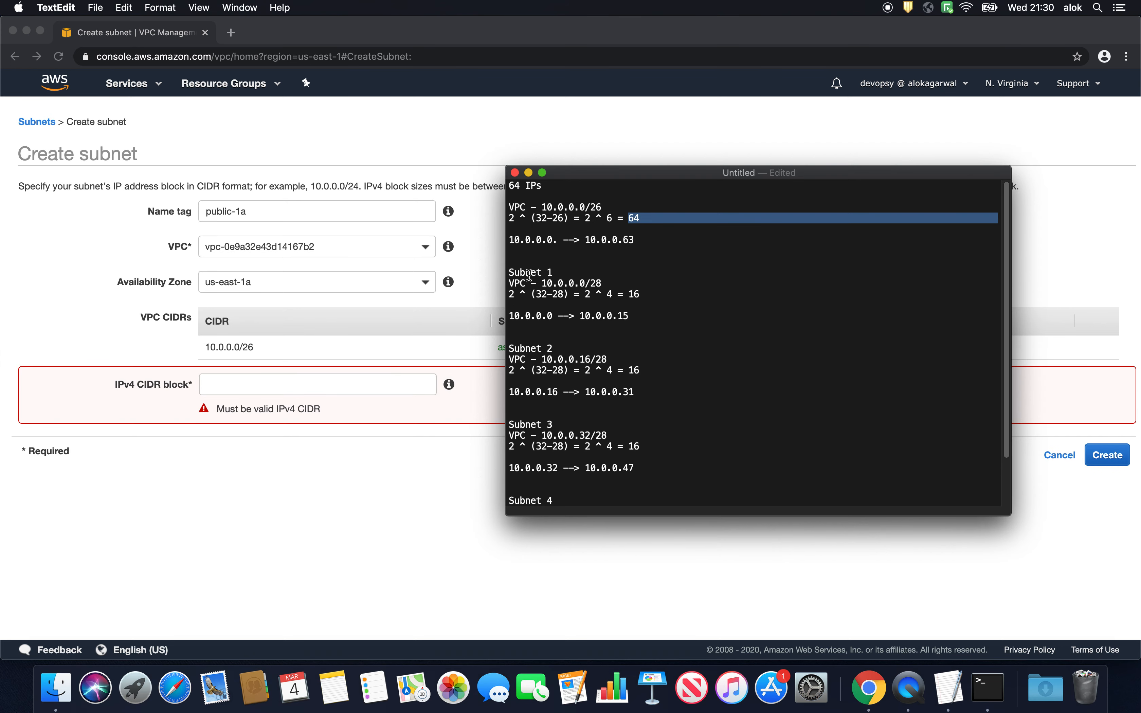
left_click_drag(545, 282, 603, 281)
left_click(560, 283)
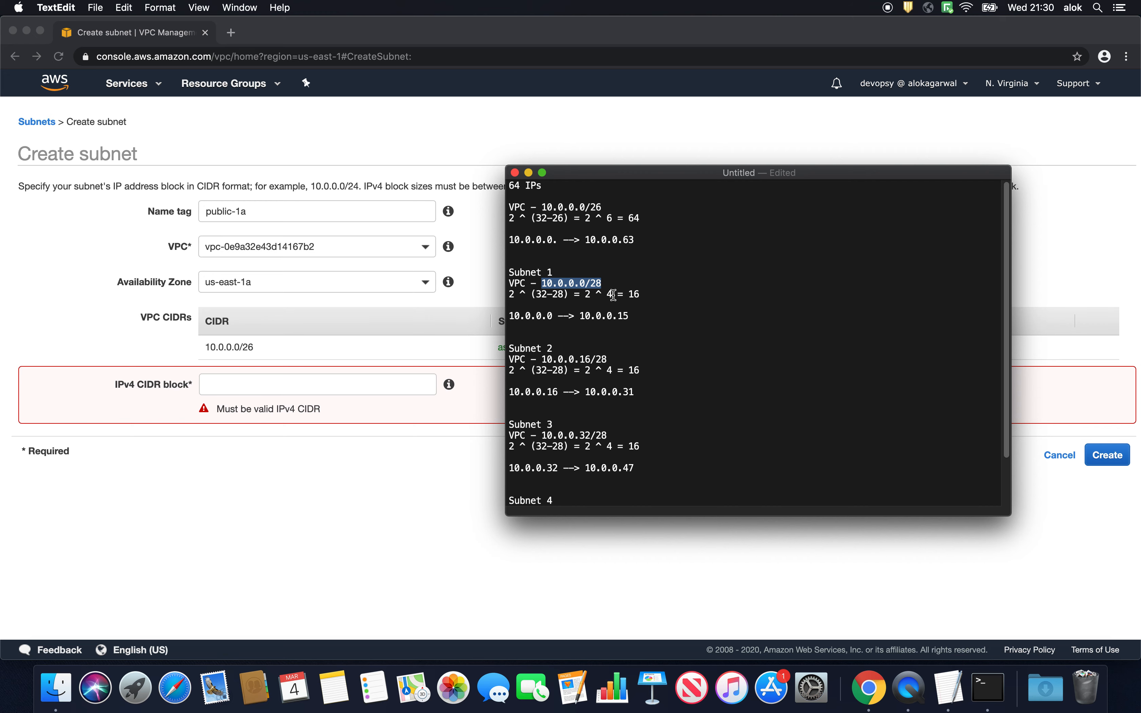
key("super+c")
left_click(281, 384)
key("super+v")
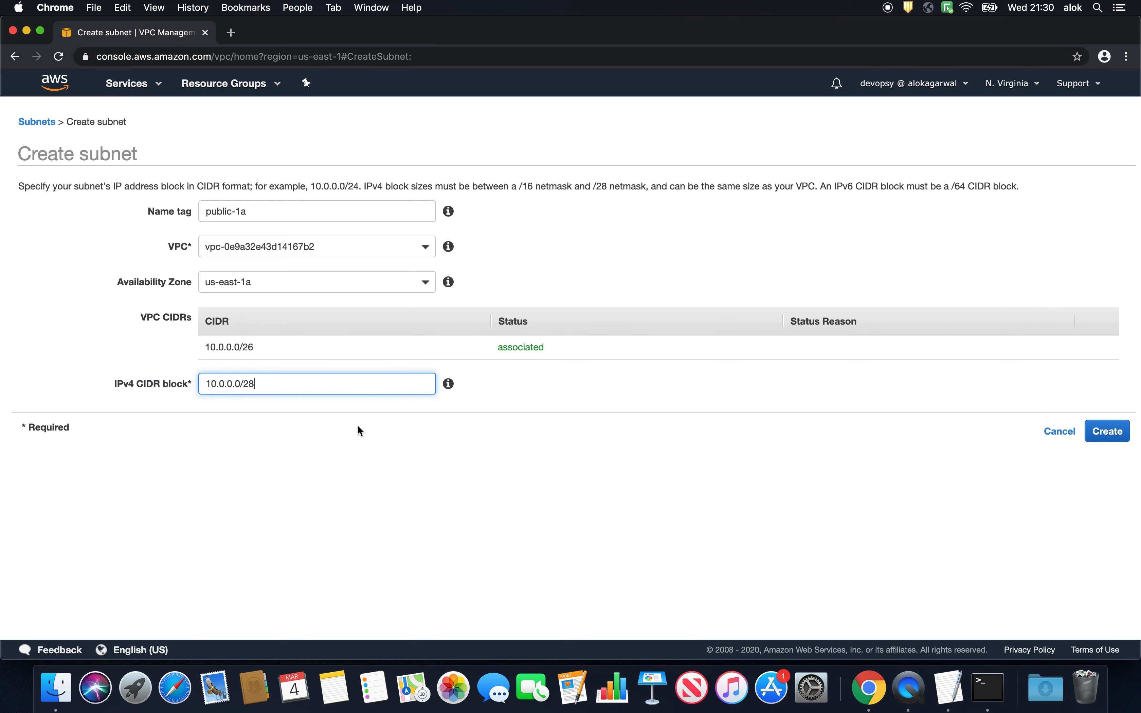
left_click(1100, 444)
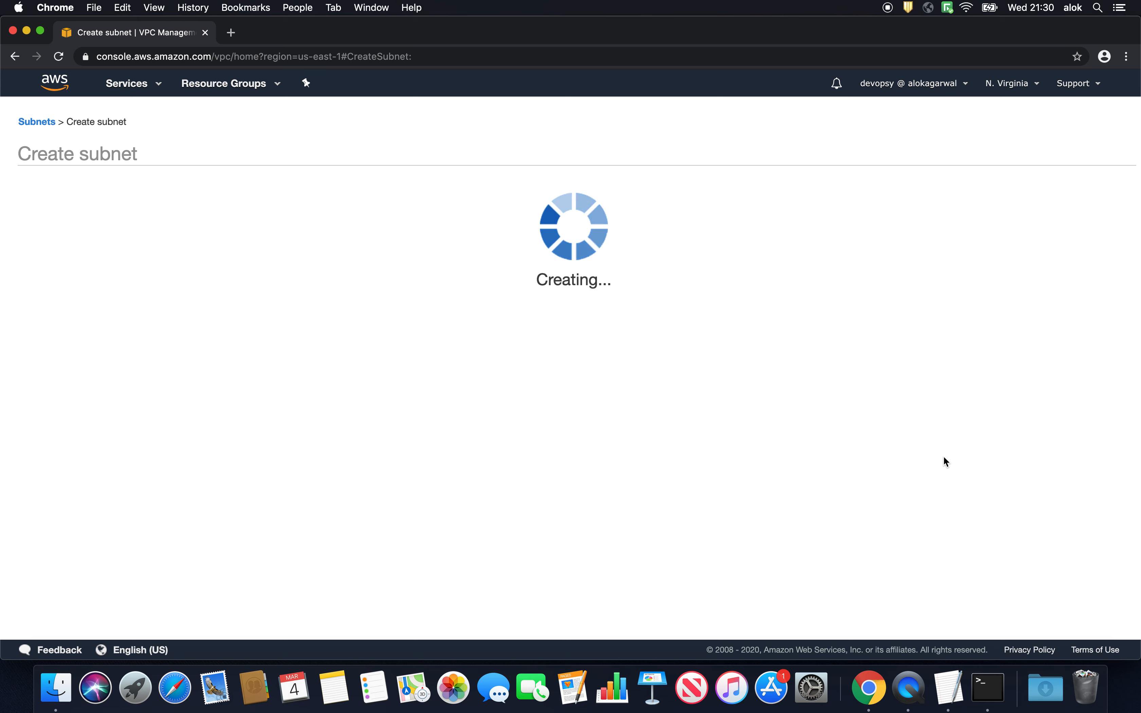
left_click(635, 282)
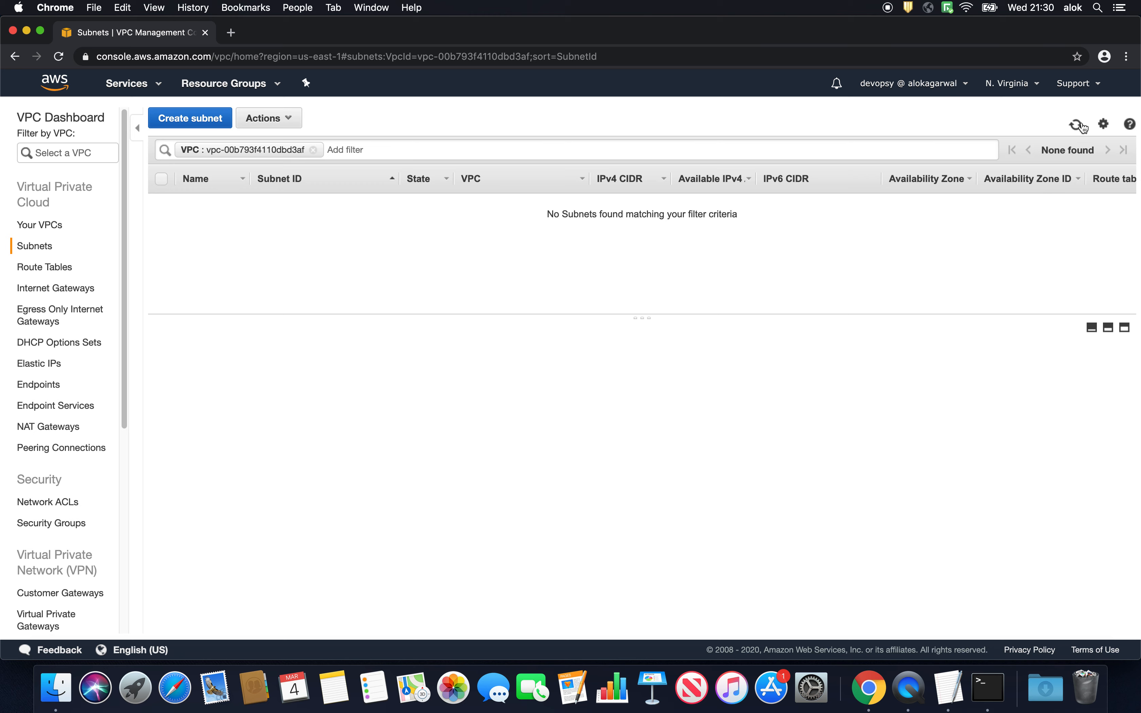
- Replace the subnet list's old VPC filter with one for devopsy-VPC
left_click(314, 150)
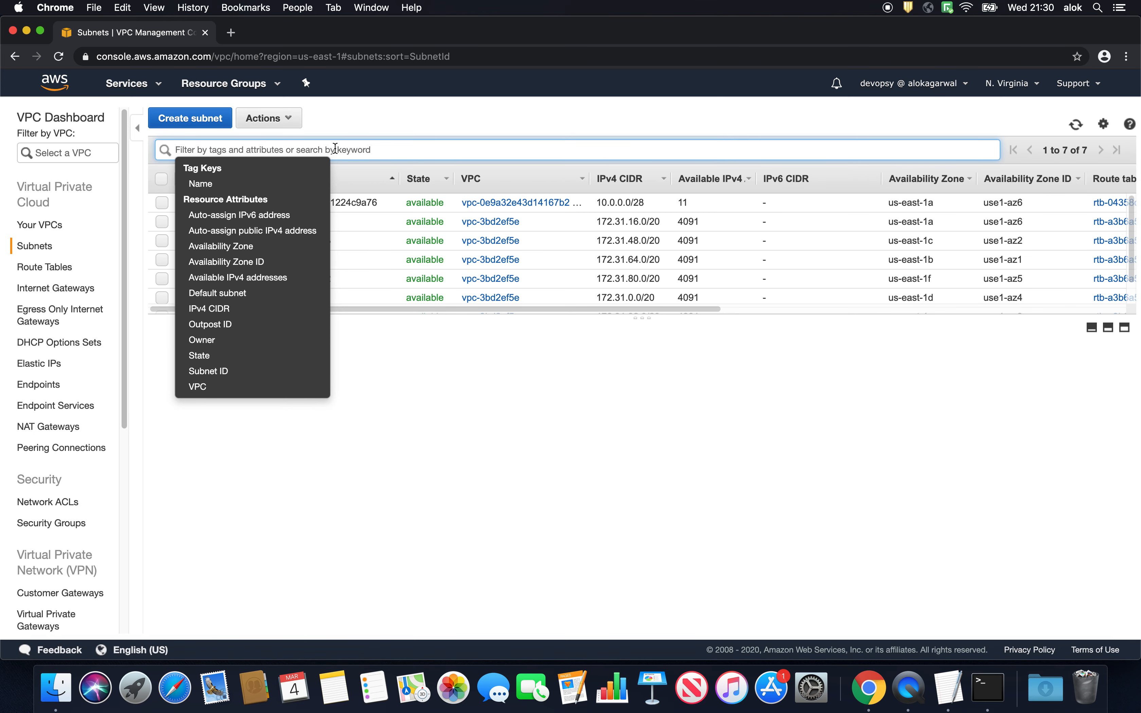
type("vpc")
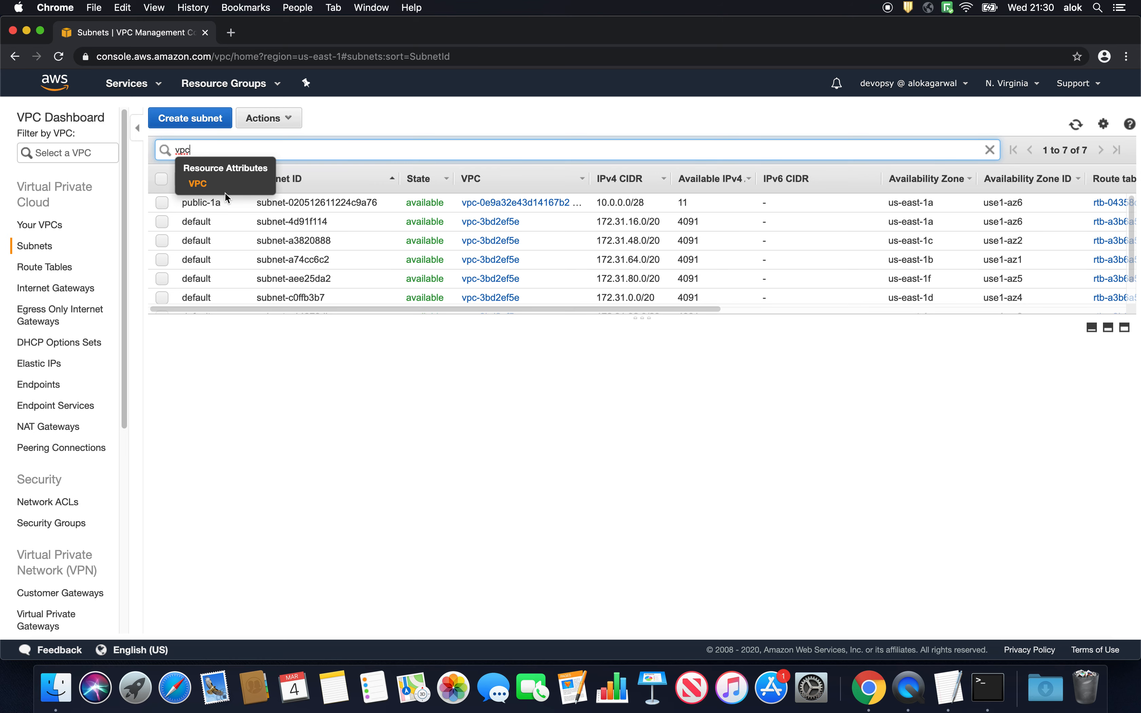
left_click(262, 185)
left_click(265, 169)
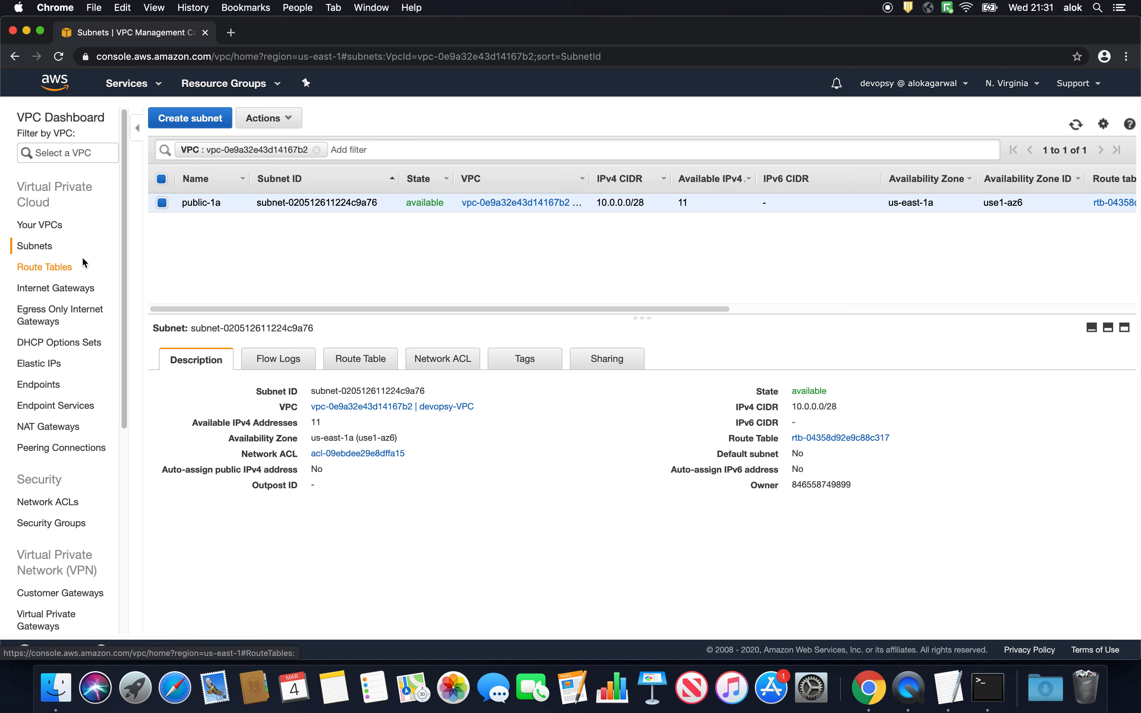
- Start another subnet with the name tag public-1b and assign it to devopsy-VPC
left_click(175, 119)
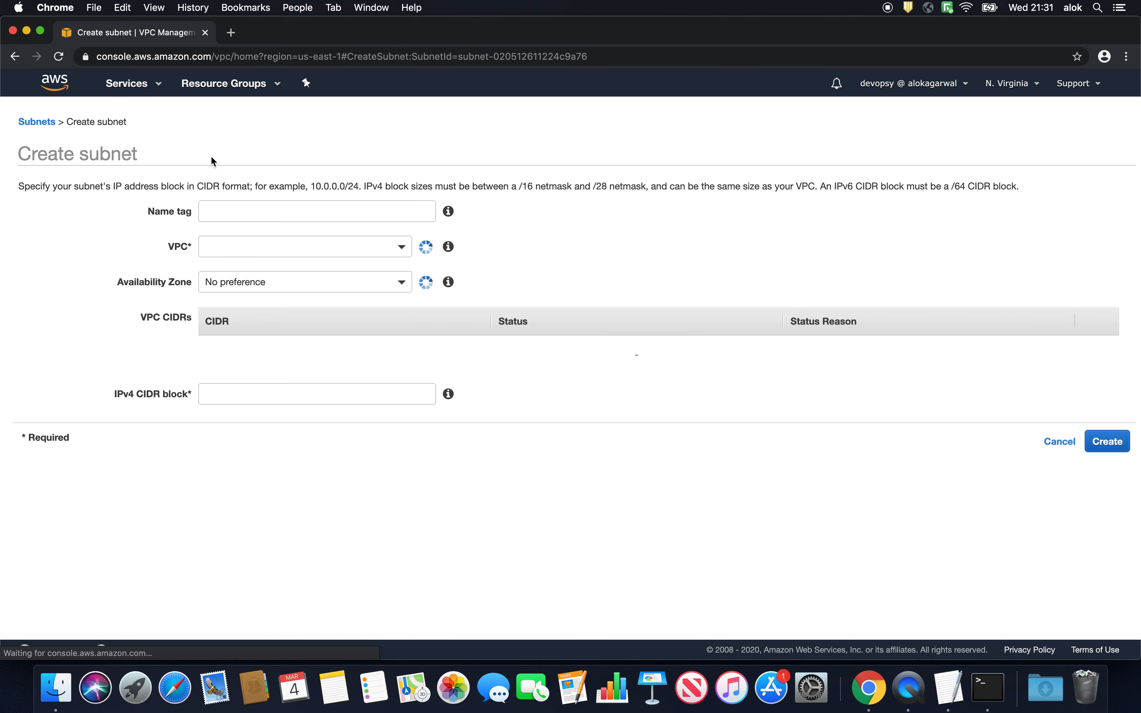
left_click(245, 203)
type("pu")
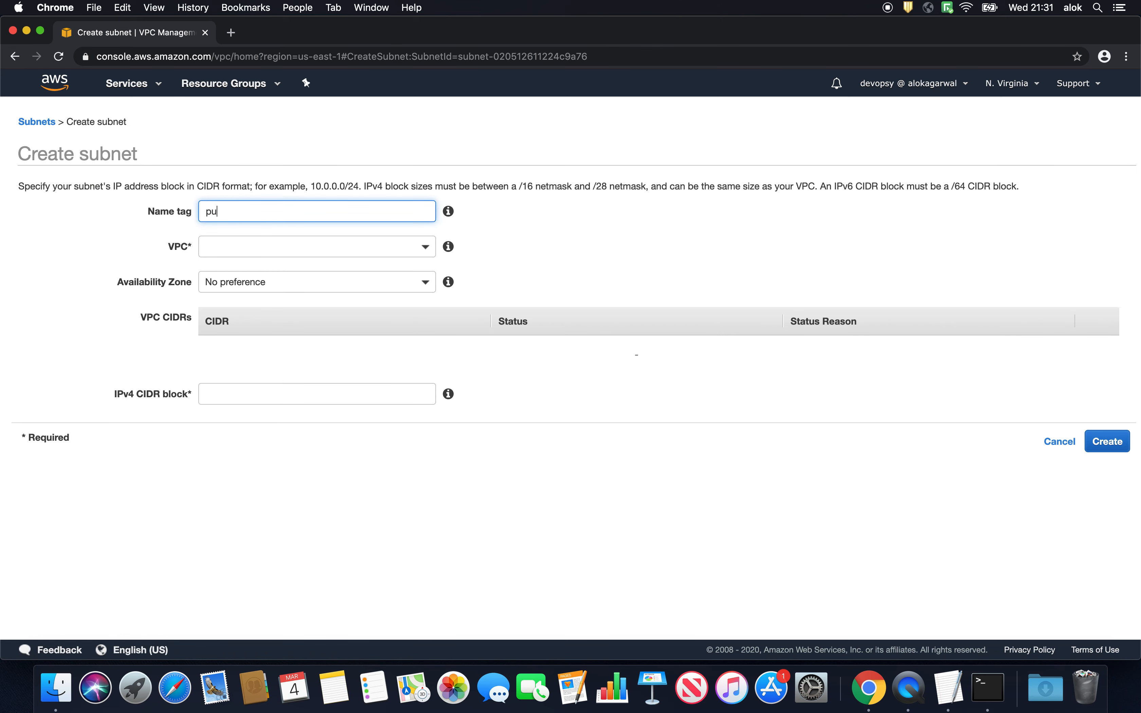
type("bic")
key("BackSpace")
type("lic-1b")
left_click(247, 242)
left_click(257, 327)
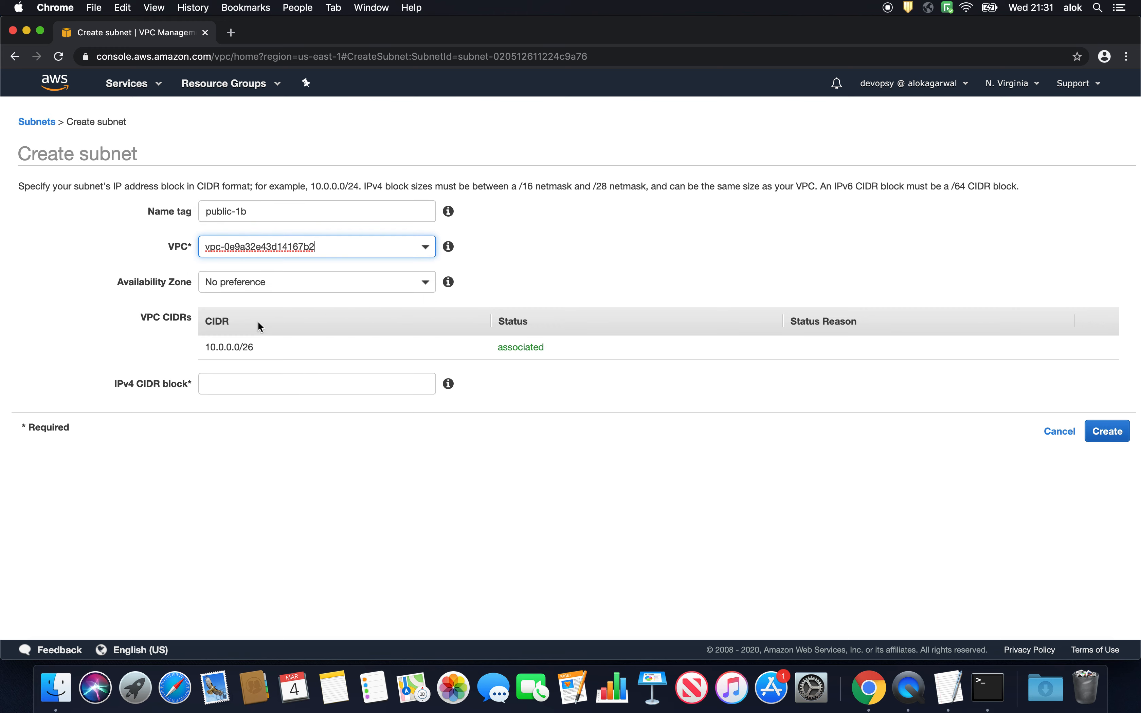
- Set public-1b's availability zone to us-east-1b and copy Subnet 2's range 10.0.0.16/28 from the TextEdit notes into the IPv4 CIDR block
left_click(254, 288)
left_click(241, 387)
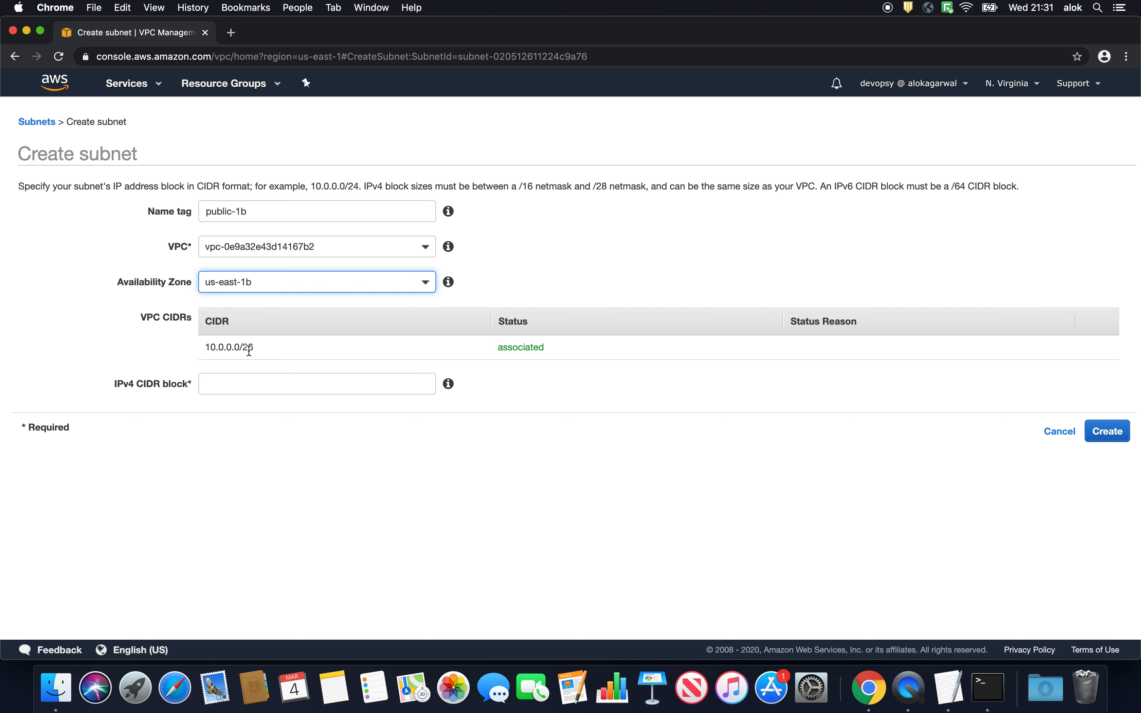
left_click(243, 381)
key("super+Tab")
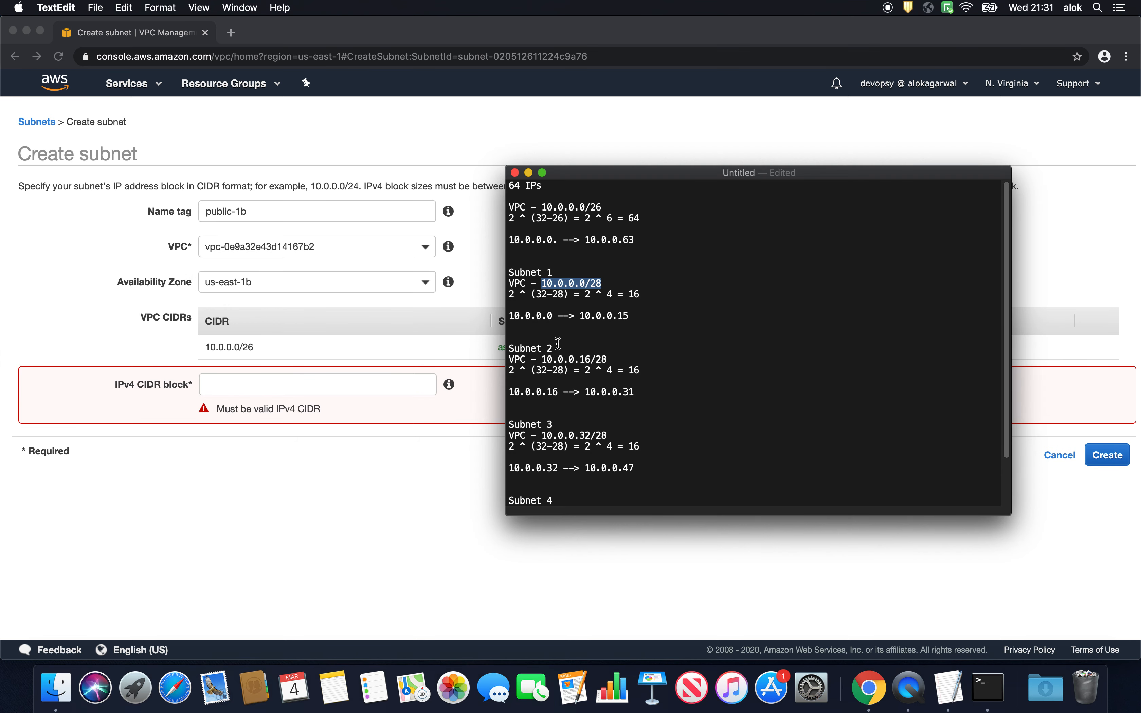
left_click_drag(541, 359, 605, 361)
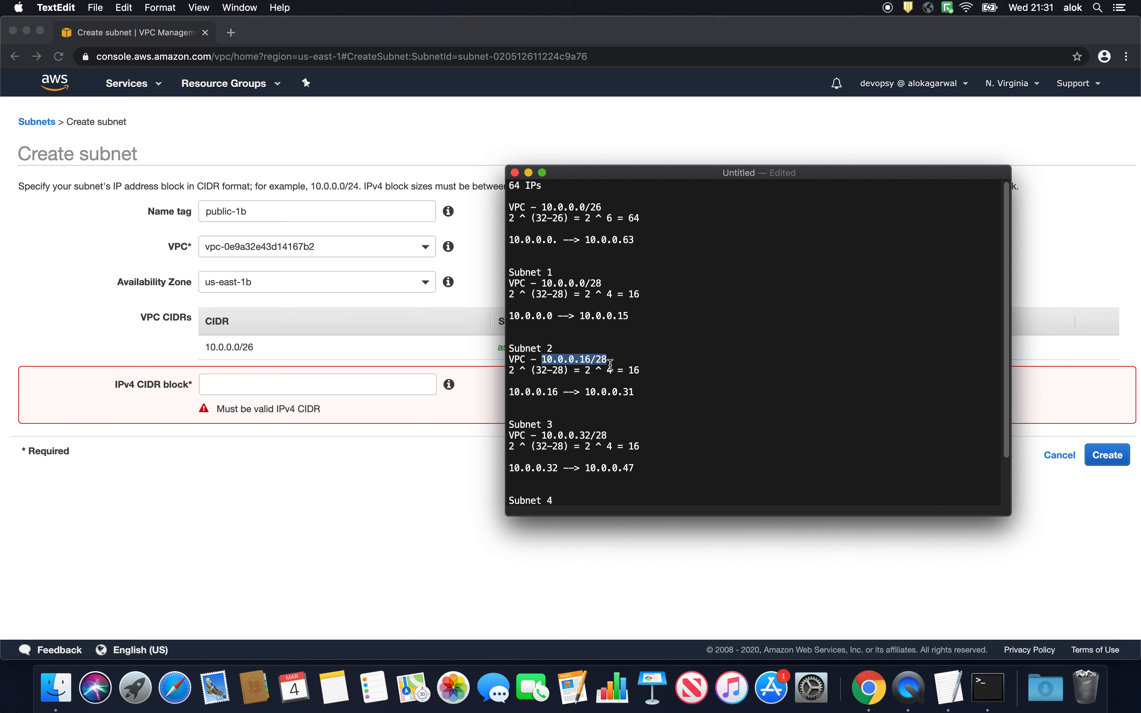
key("super+c")
left_click(337, 386)
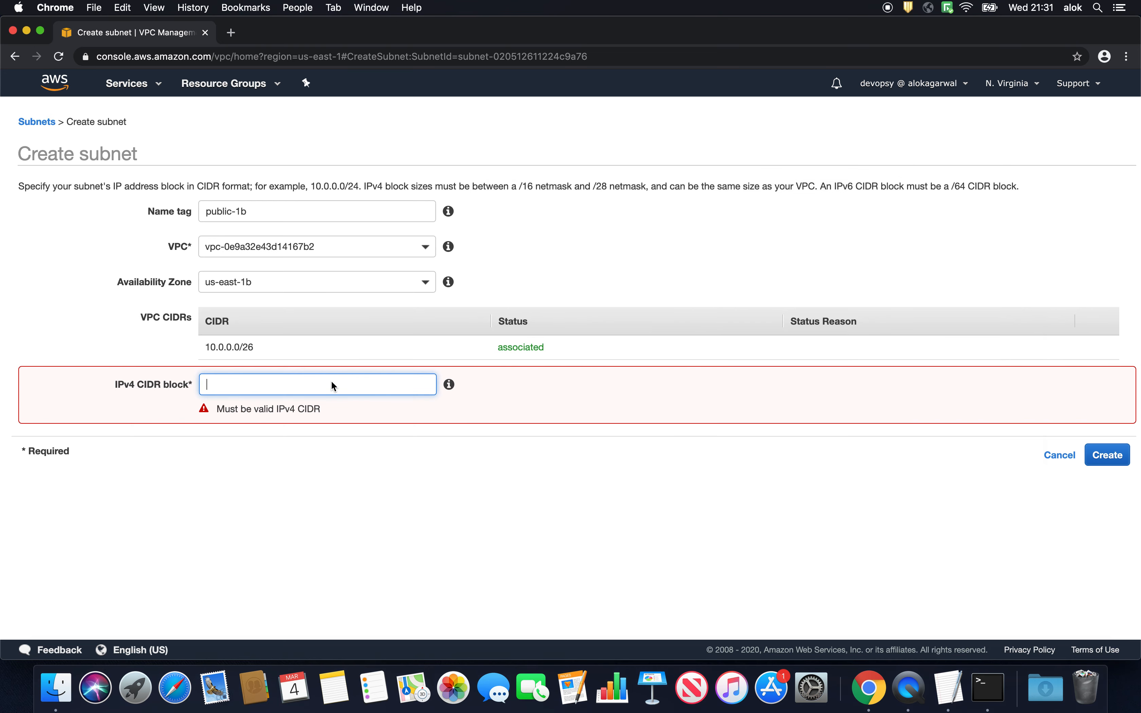
key("super+v")
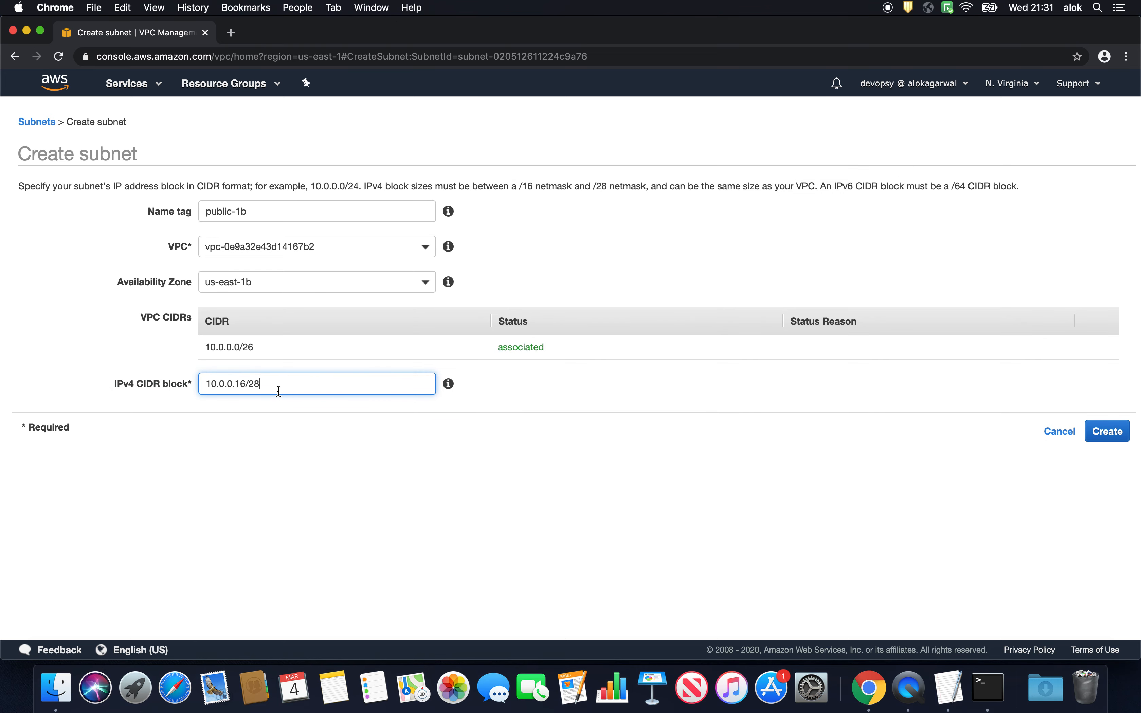
- Create the public-1b subnet and close the confirmation to return to the subnet list
key("shift+Left")
key("shift+Left")
key("shift+Left")
left_click(1107, 432)
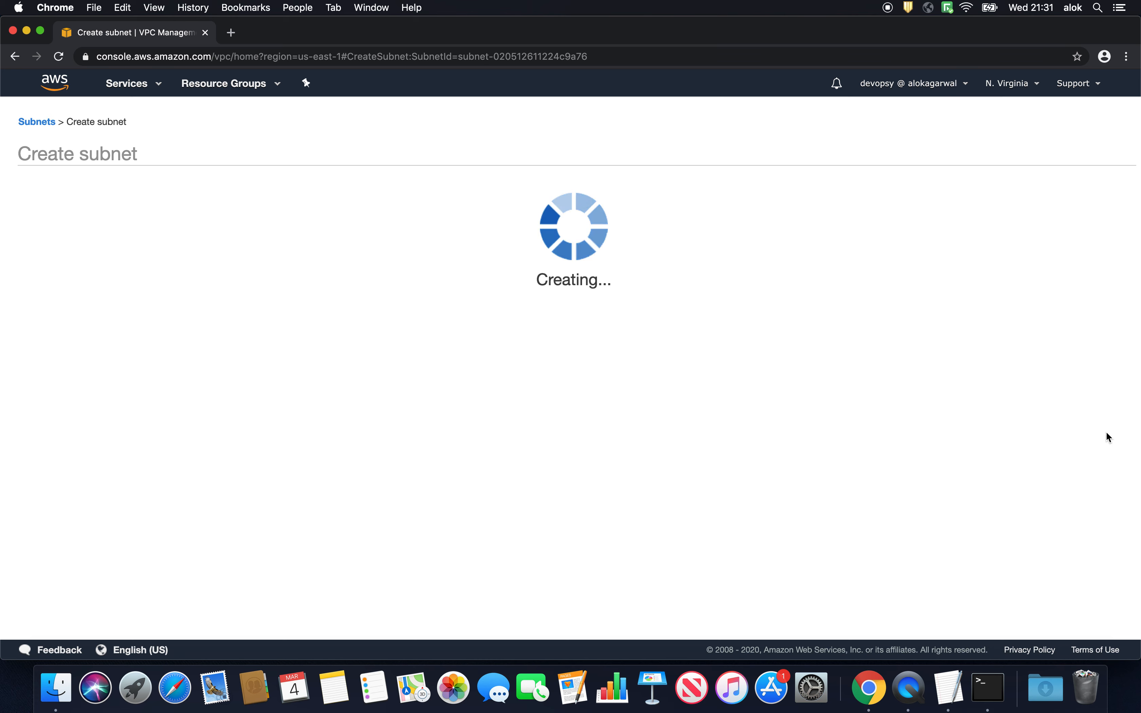
left_click(653, 283)
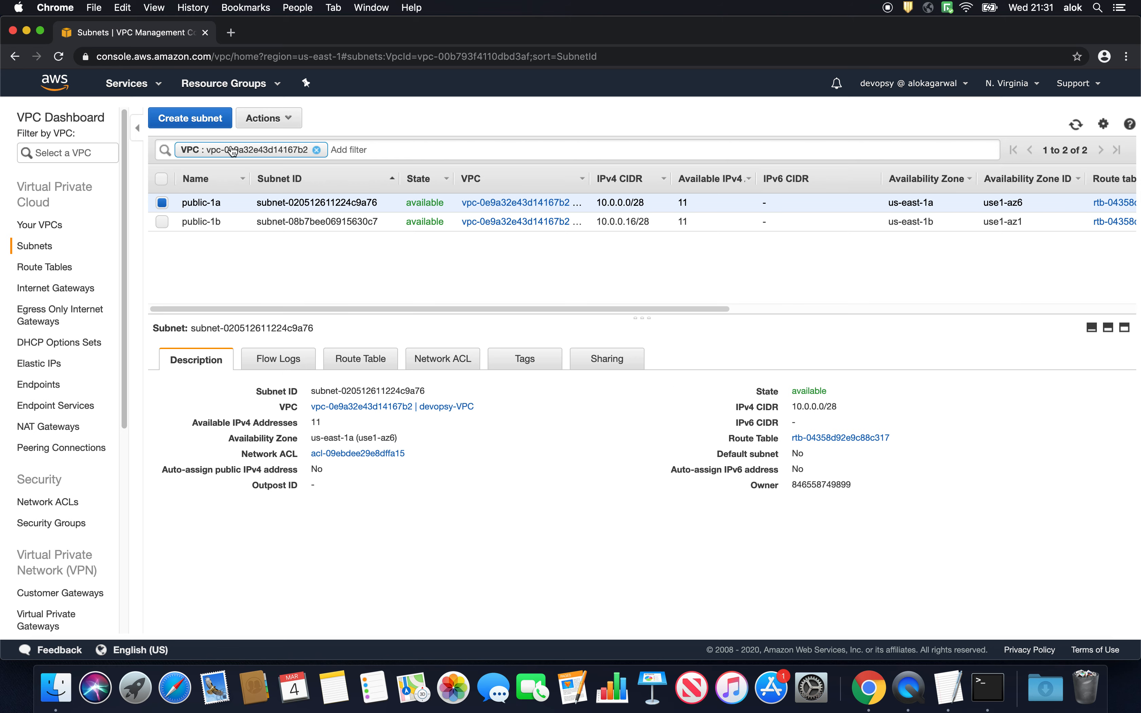
- Start another subnet with the name tag private-1a and assign it to devopsy-VPC and the us-east-1a availability zone
left_click(204, 120)
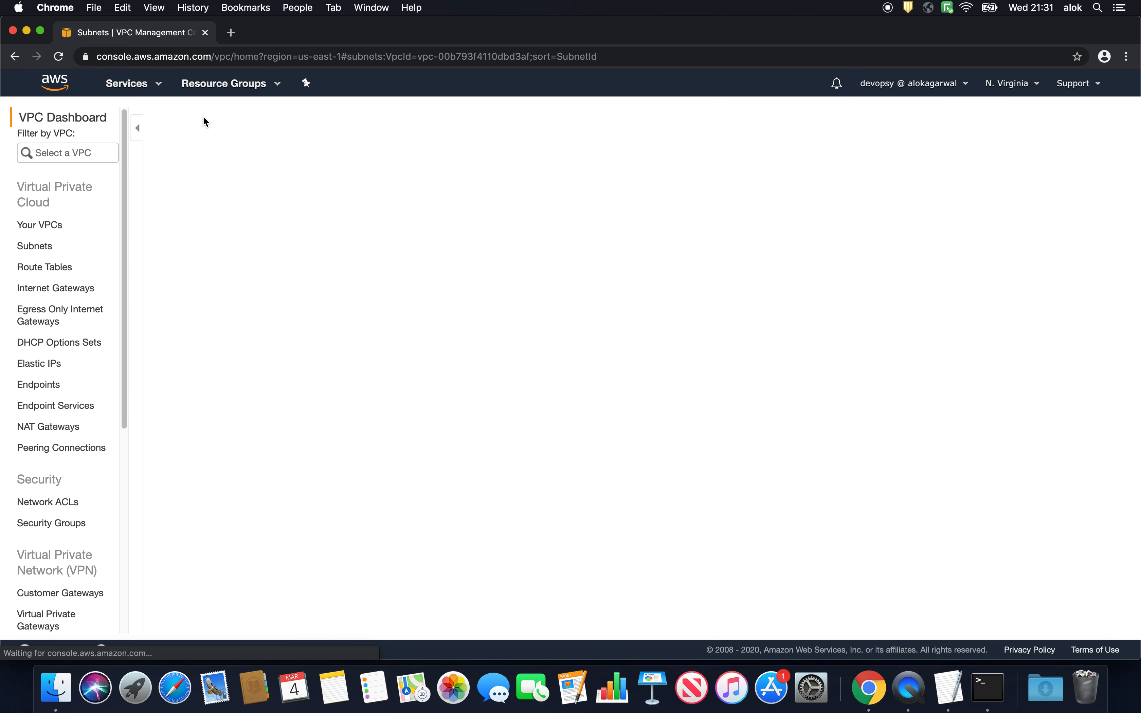
left_click(276, 202)
type("p")
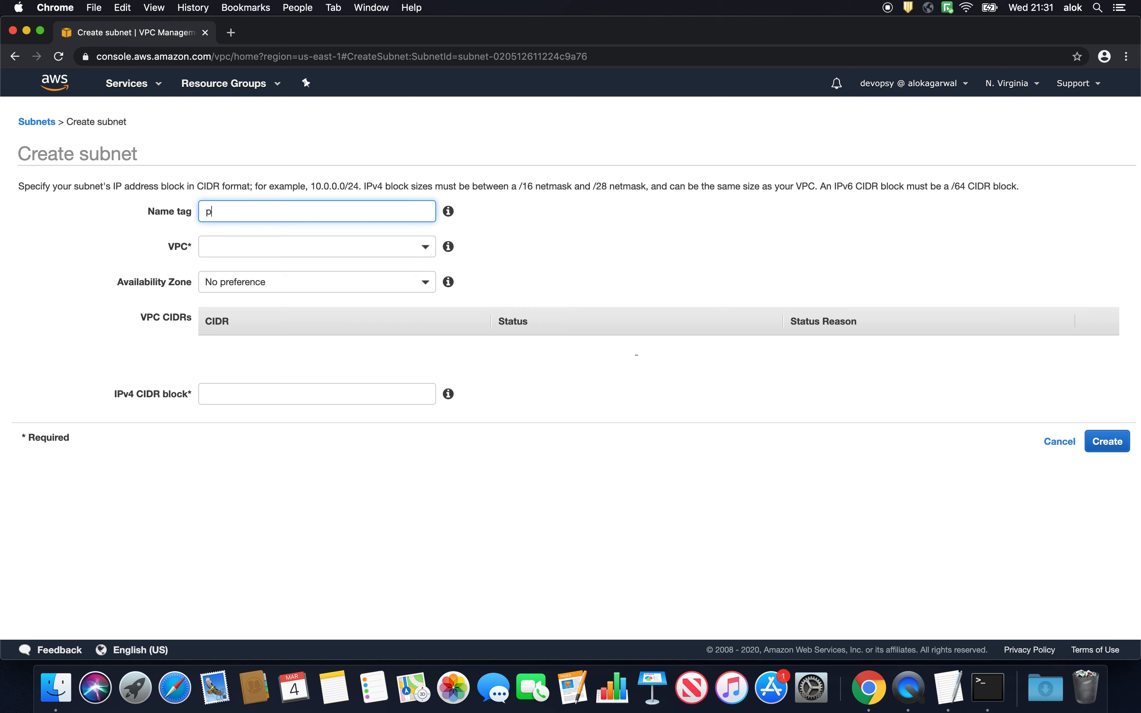
type("rivate-1a")
left_click(255, 246)
left_click(264, 323)
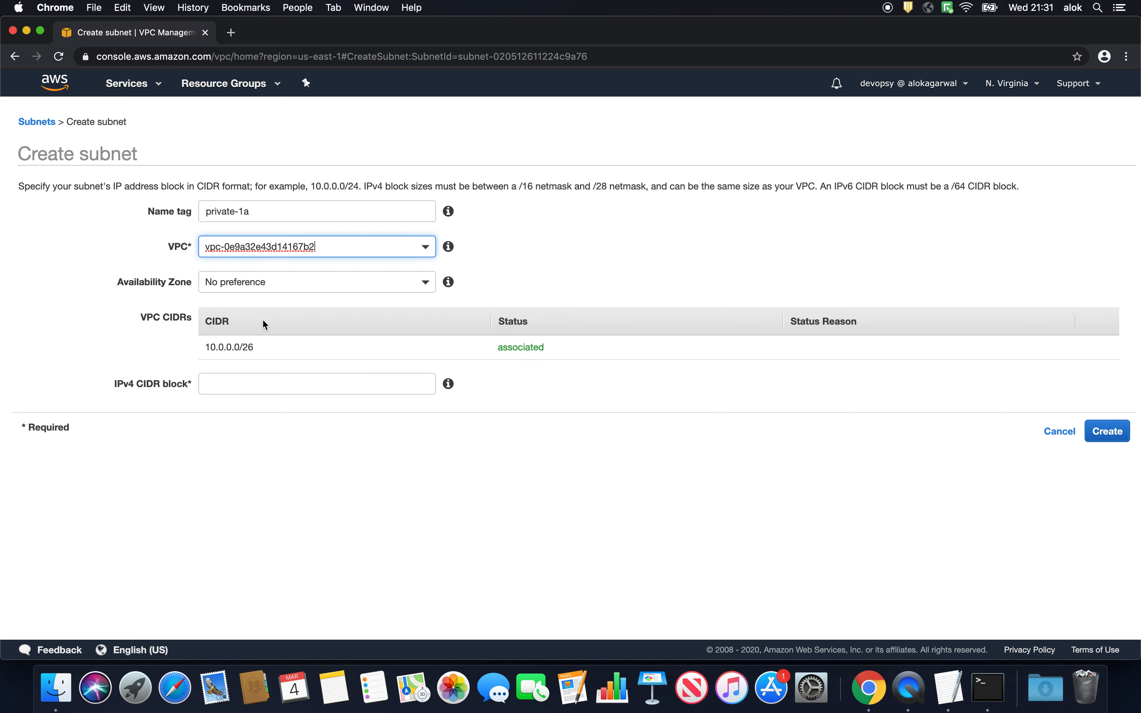
left_click(259, 283)
left_click(262, 370)
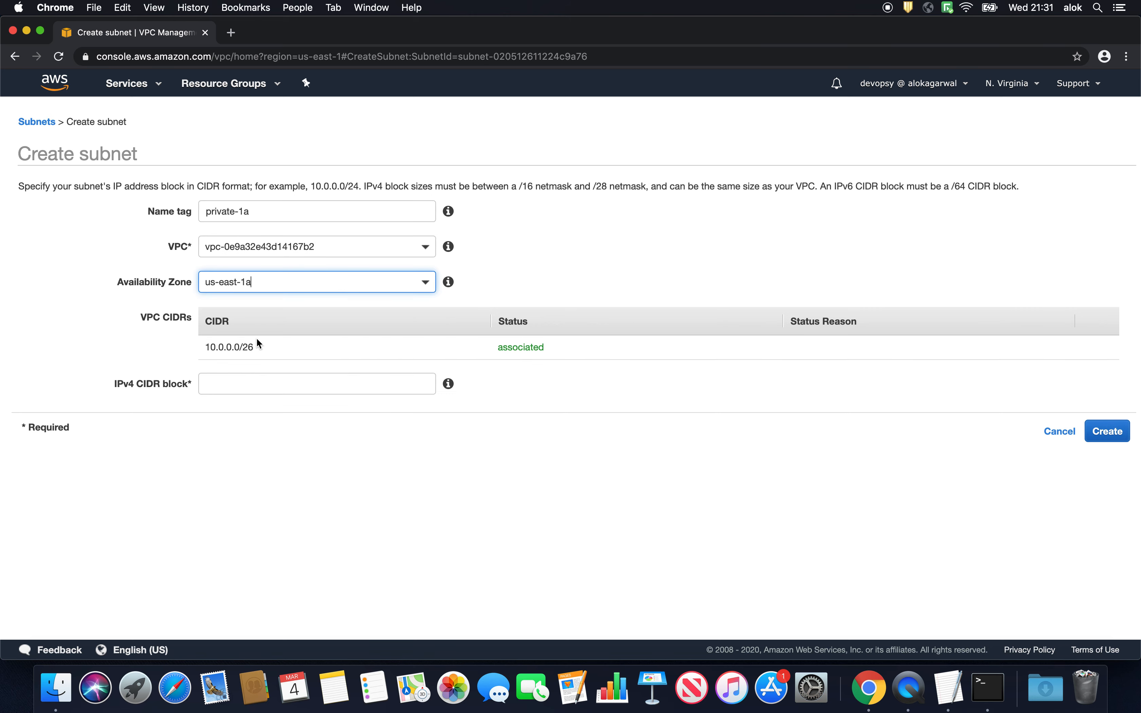
- Copy Subnet 3's range 10.0.0.32/28 from the TextEdit notes into the IPv4 CIDR block, create the private-1a subnet and close the confirmation
left_click(251, 382)
key("super+Tab")
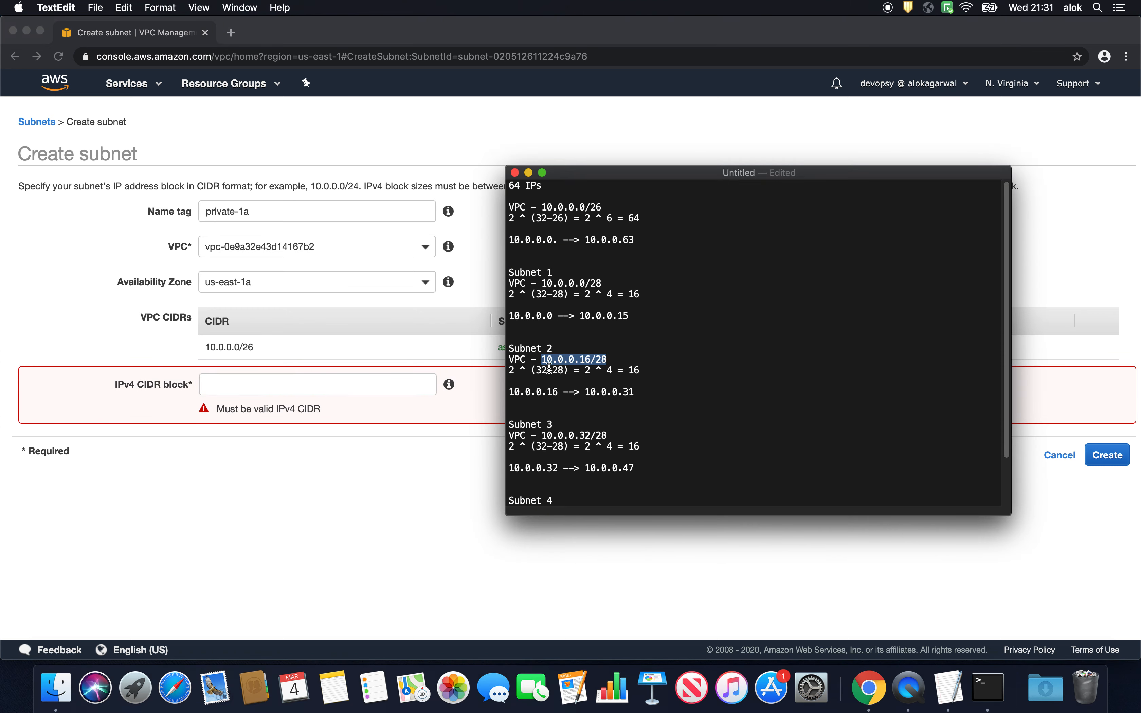
scroll(547, 436, "down", 1)
left_click_drag(543, 431, 606, 433)
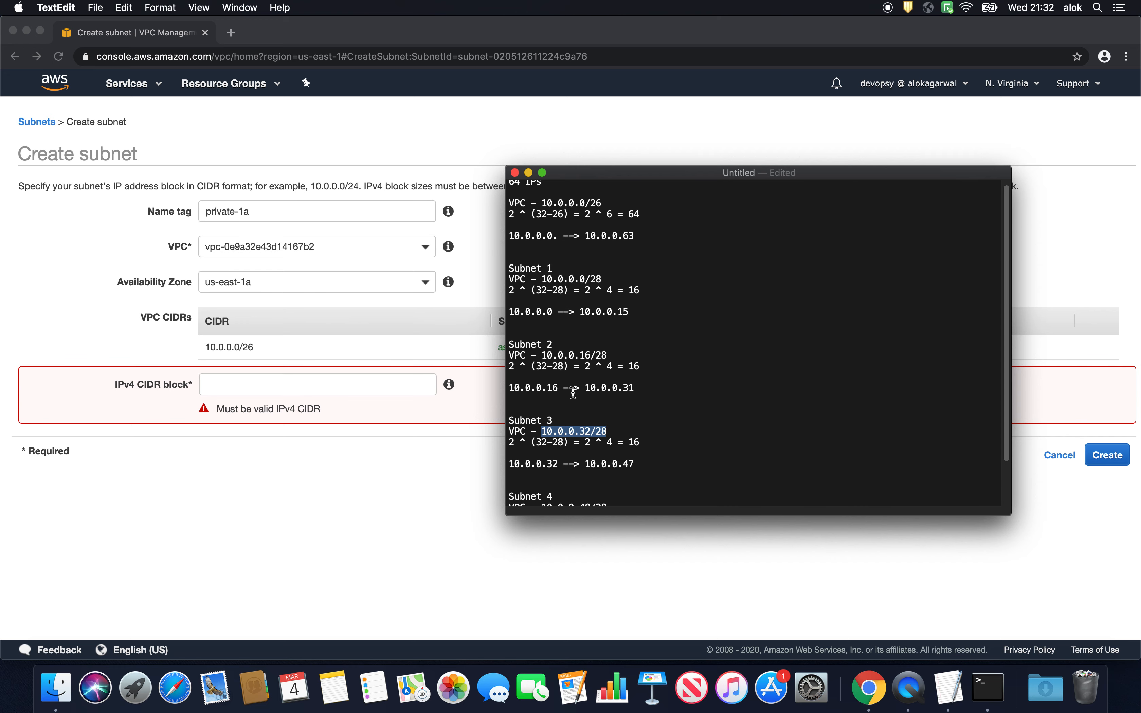
left_click(251, 385)
key("super+v")
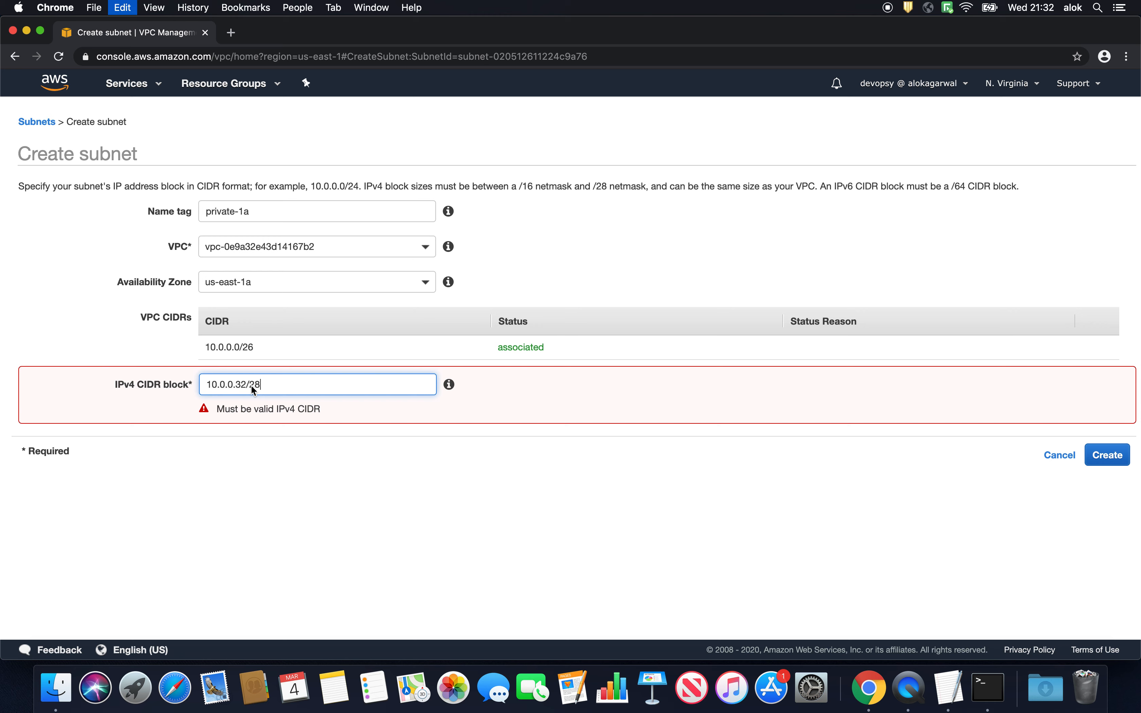
left_click(1098, 444)
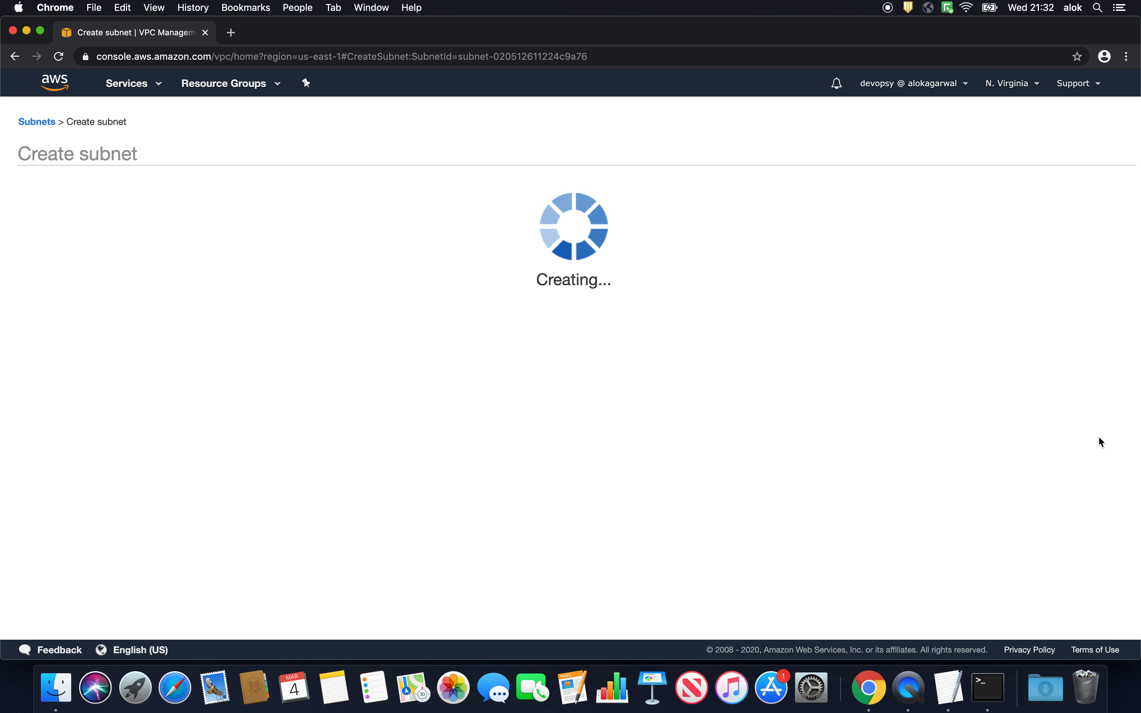
left_click(631, 282)
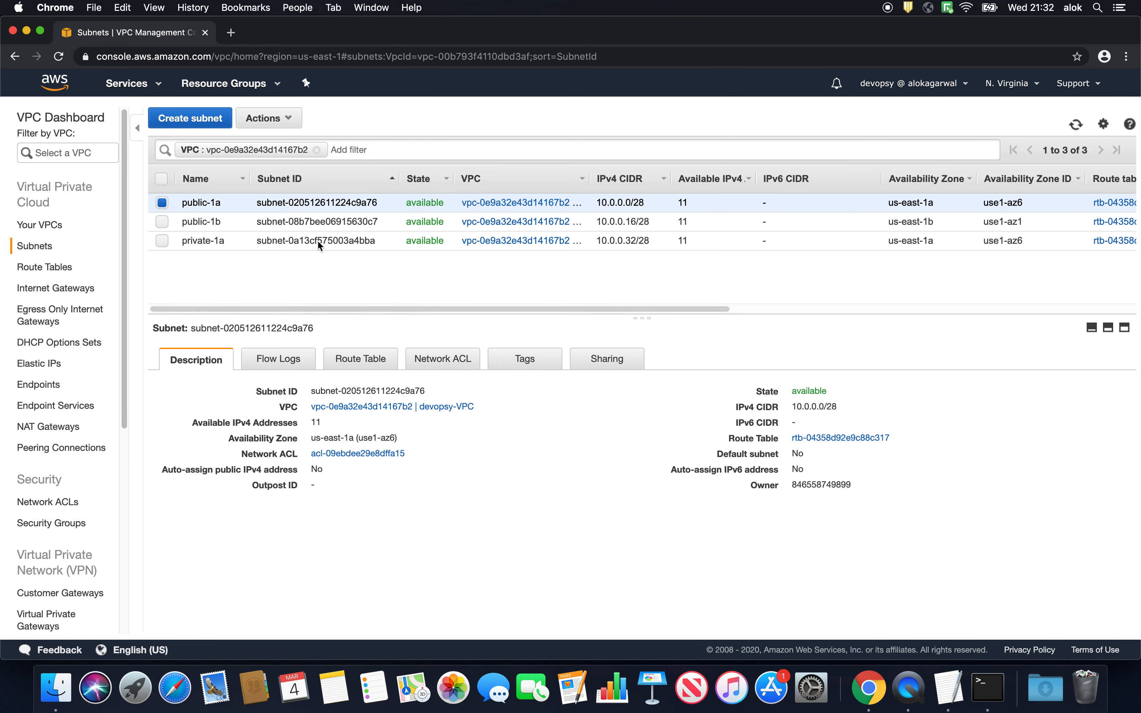
- Start a fourth subnet with the name tag private-1b and assign it to devopsy-VPC and the us-east-1b availability zone
left_click(200, 123)
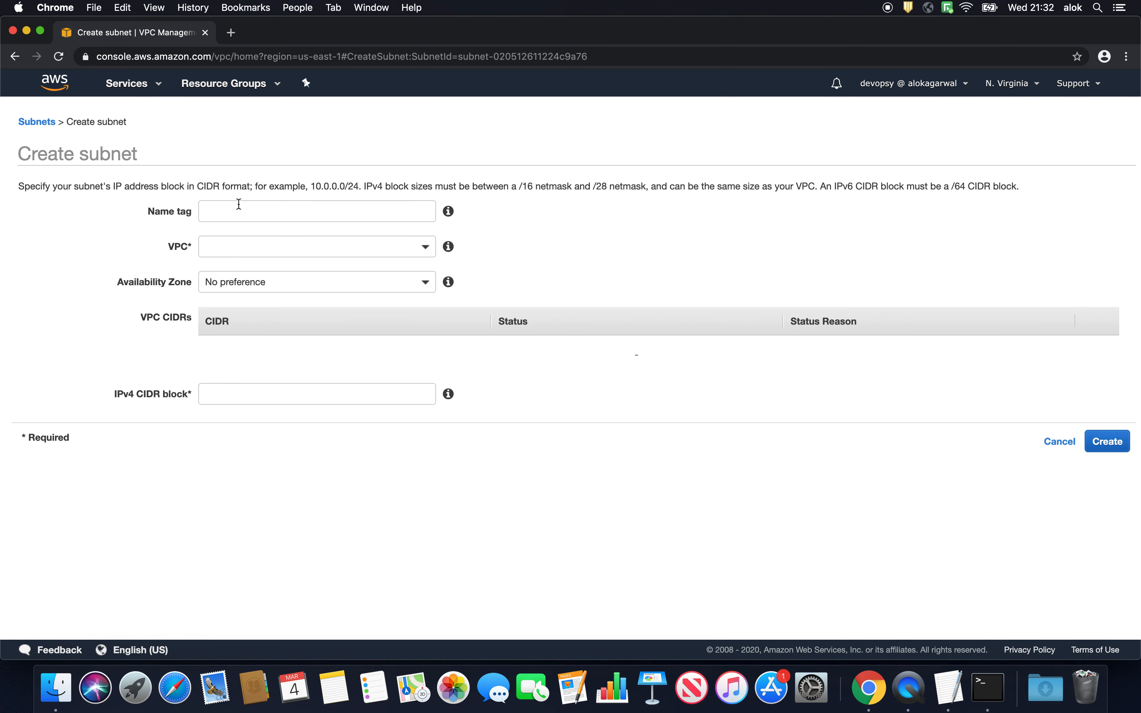
left_click(237, 207)
type("priva")
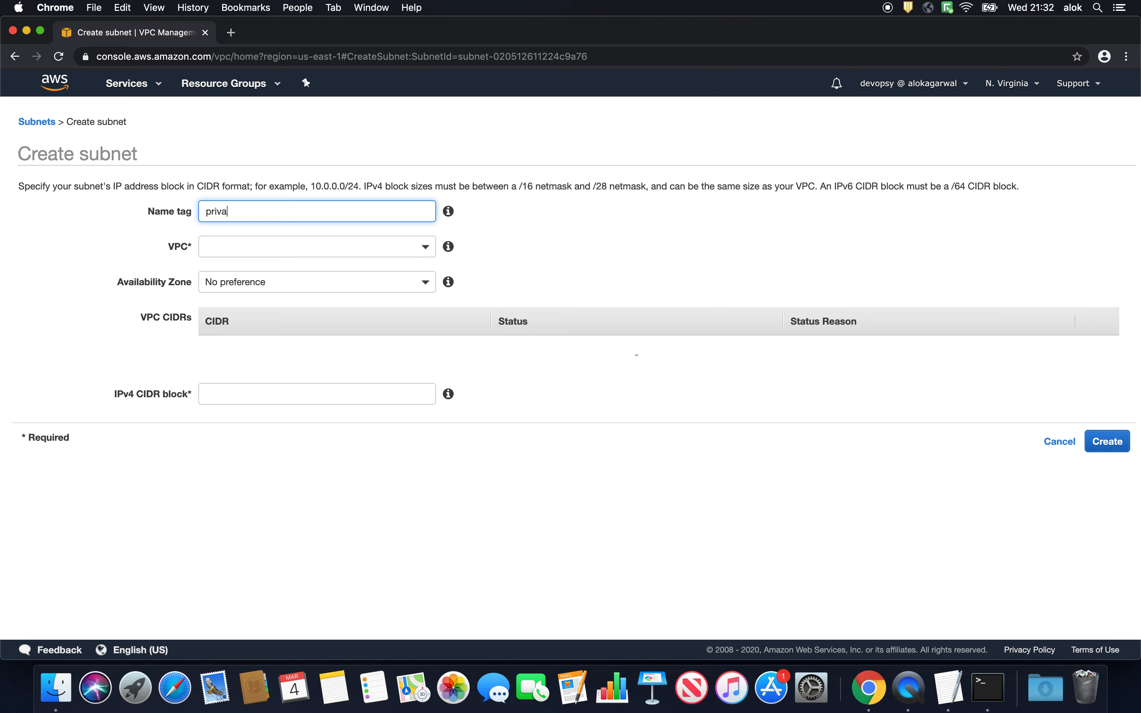
type("te-1b")
left_click(226, 249)
left_click(244, 323)
left_click(248, 285)
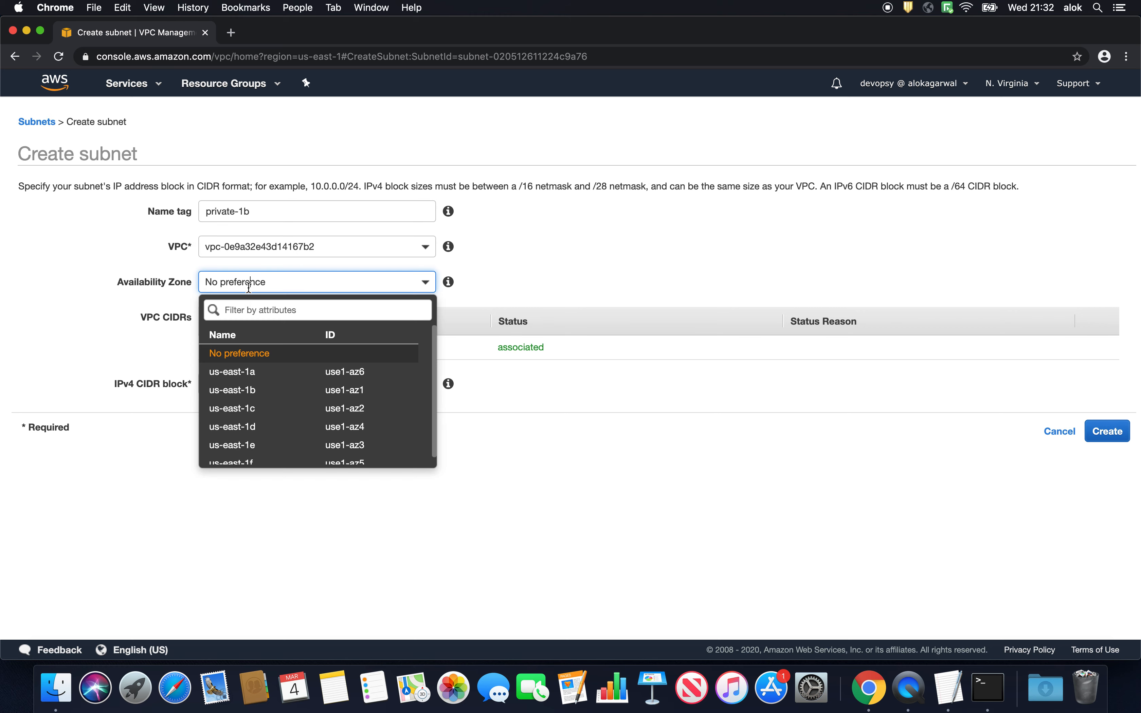
left_click(241, 393)
- Copy Subnet 4's range 10.0.0.48/28 from the TextEdit notes into the IPv4 CIDR block, create the private-1b subnet and close the confirmation
left_click(247, 382)
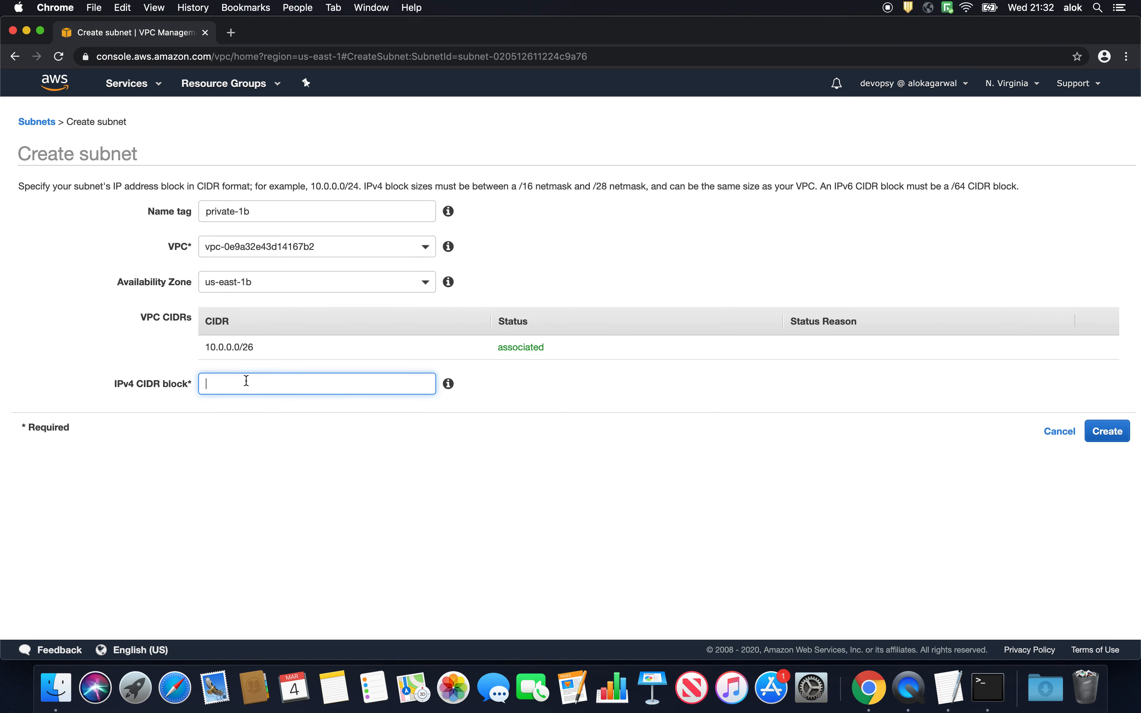
key("super+Tab")
scroll(545, 464, "down", 2)
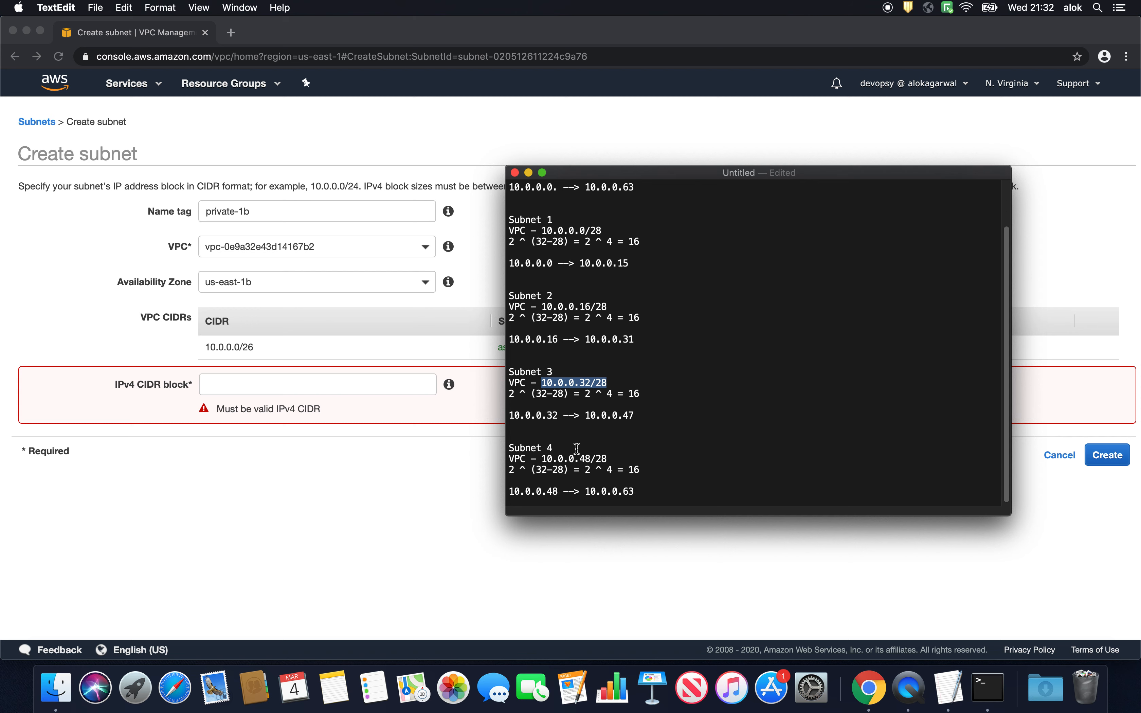
left_click_drag(542, 458, 607, 461)
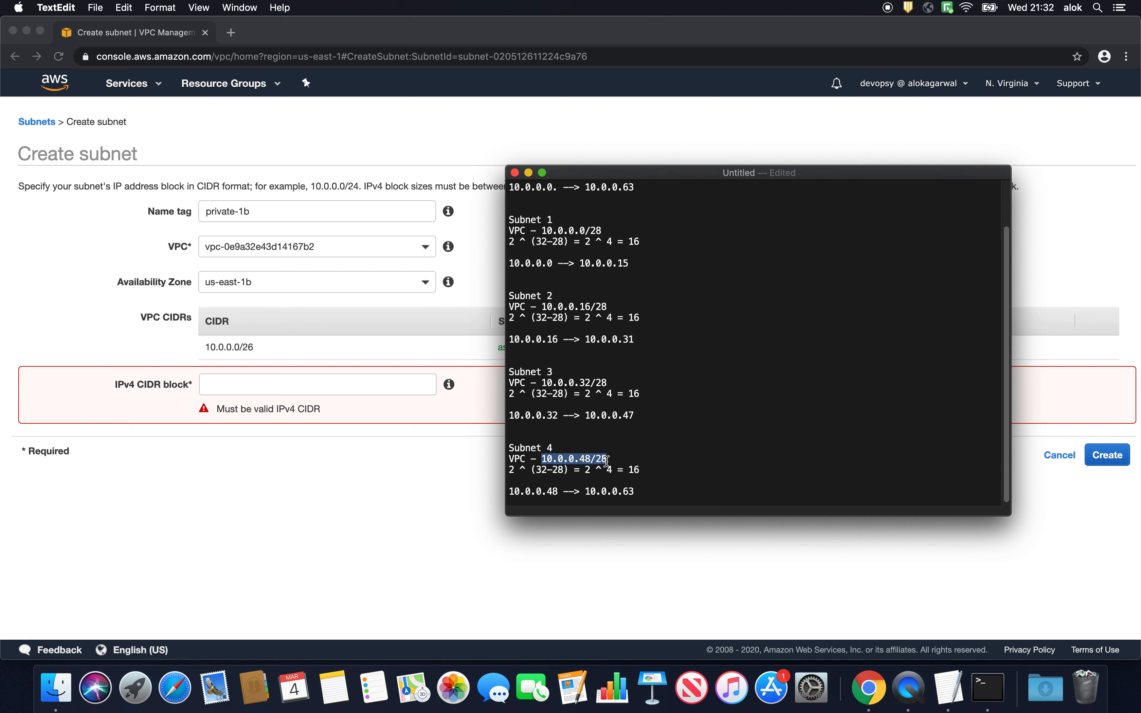
key("super+c")
left_click(252, 384)
key("super+v")
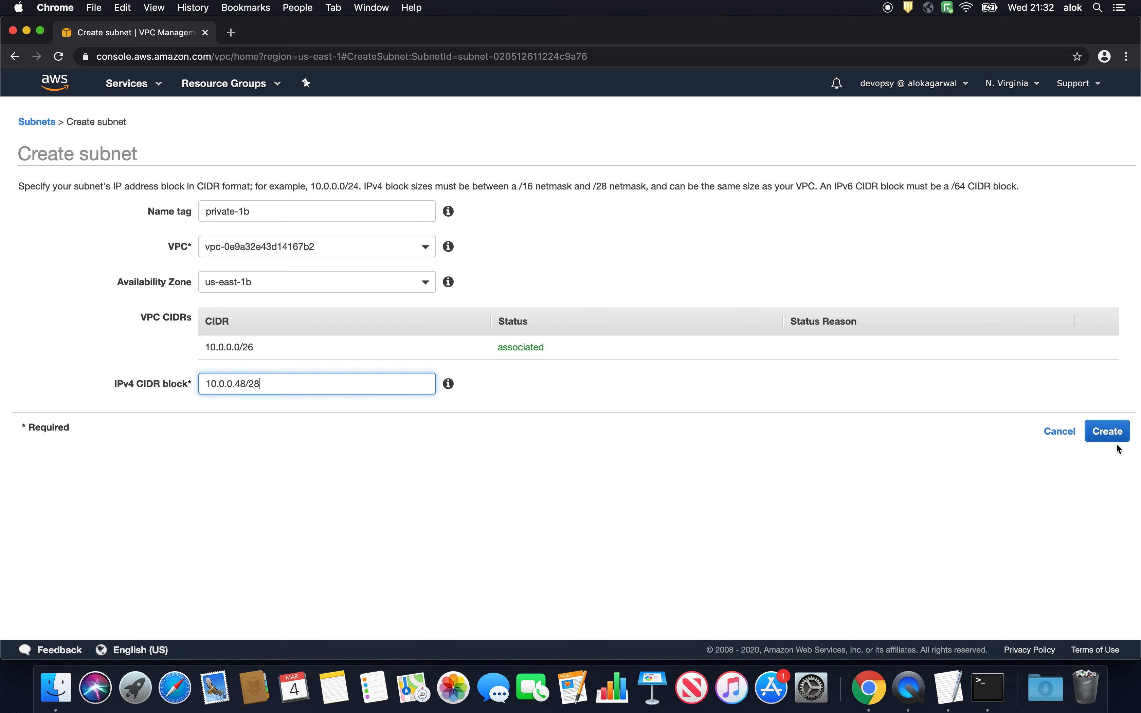
left_click(1107, 435)
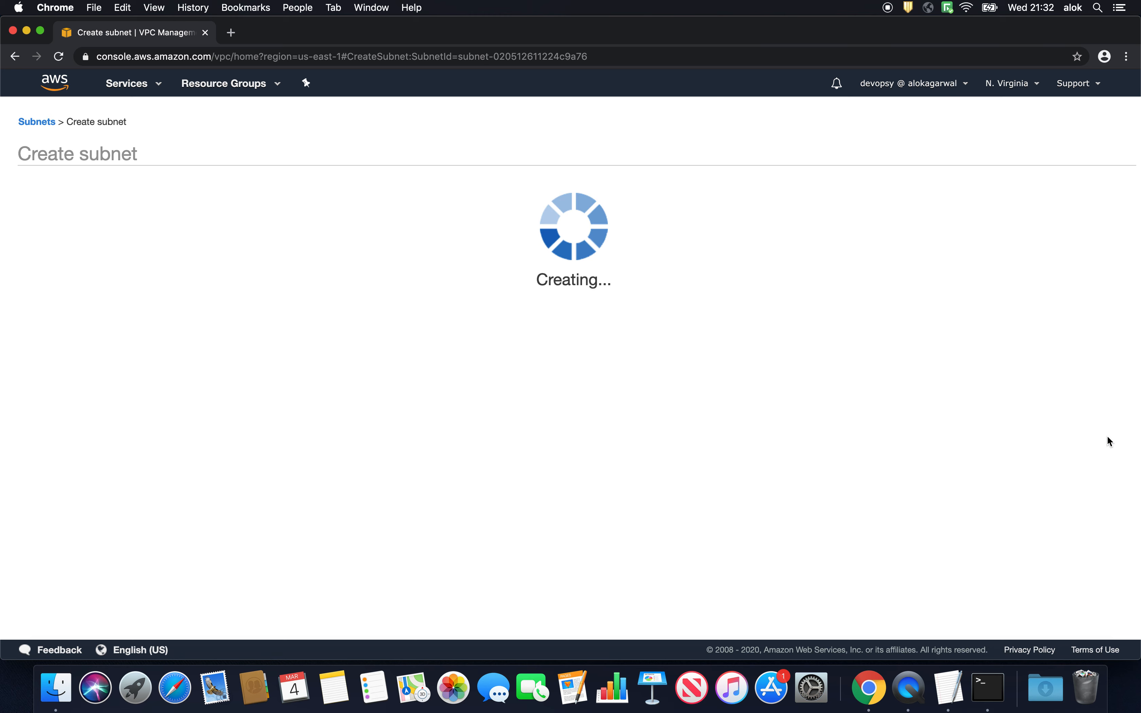
left_click(634, 276)
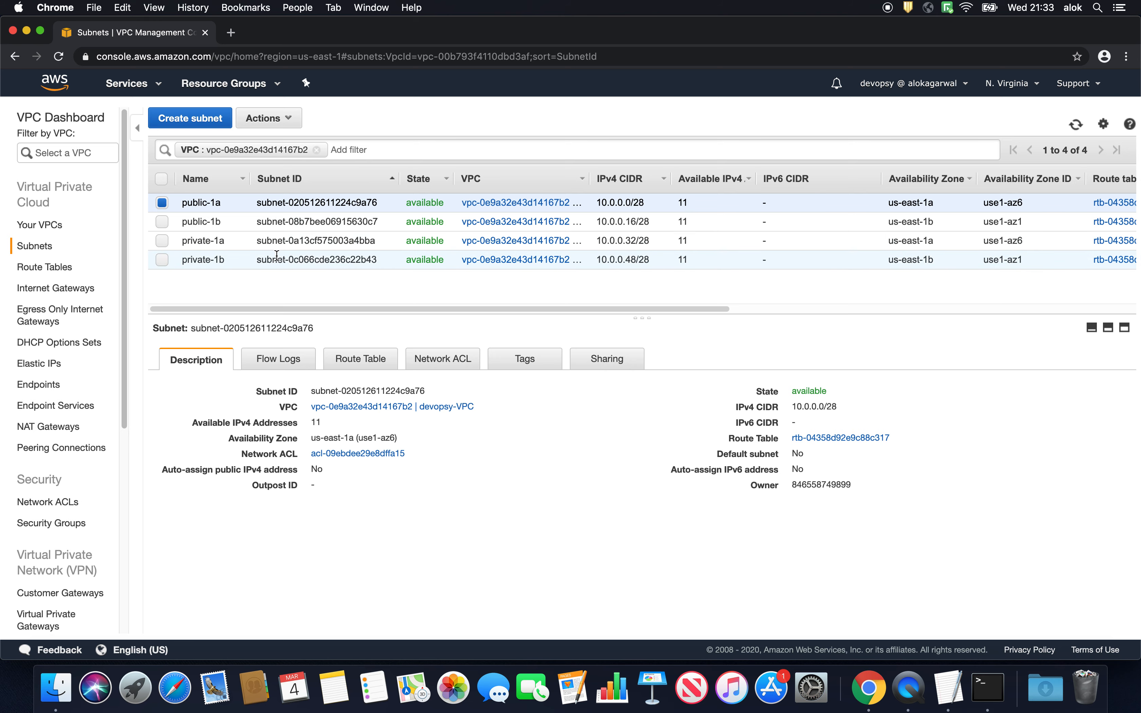
- Open the route tables list and name devopsy-VPC's main route table public-rt
left_click(53, 267)
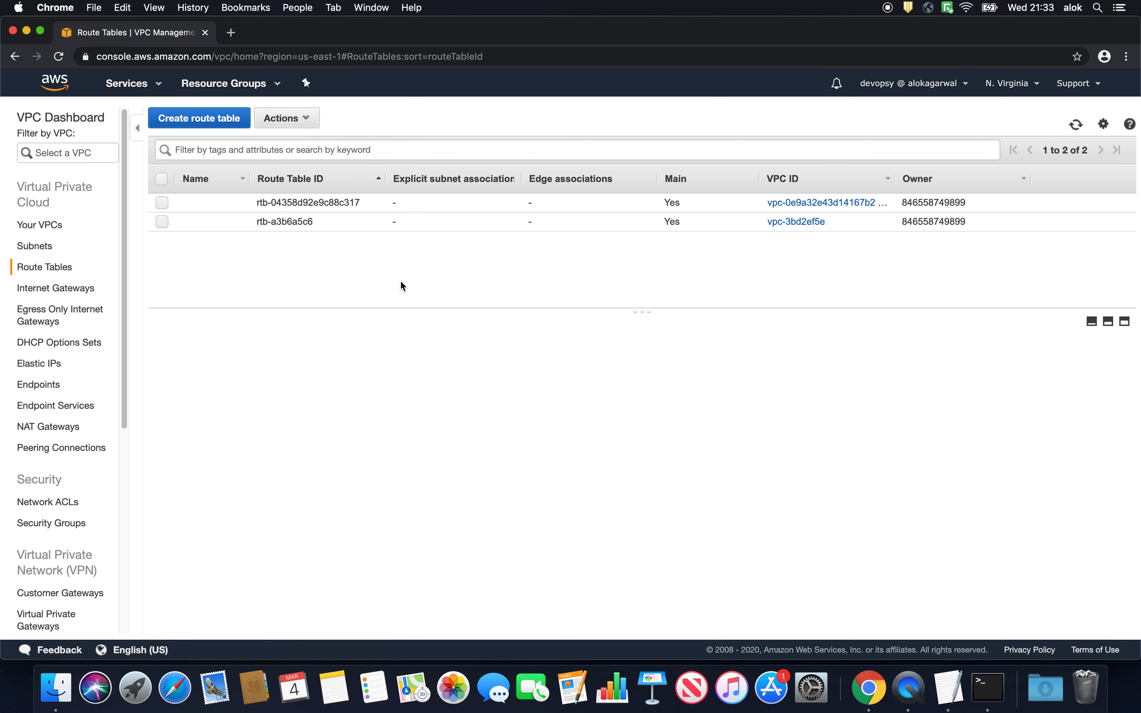
left_click(332, 203)
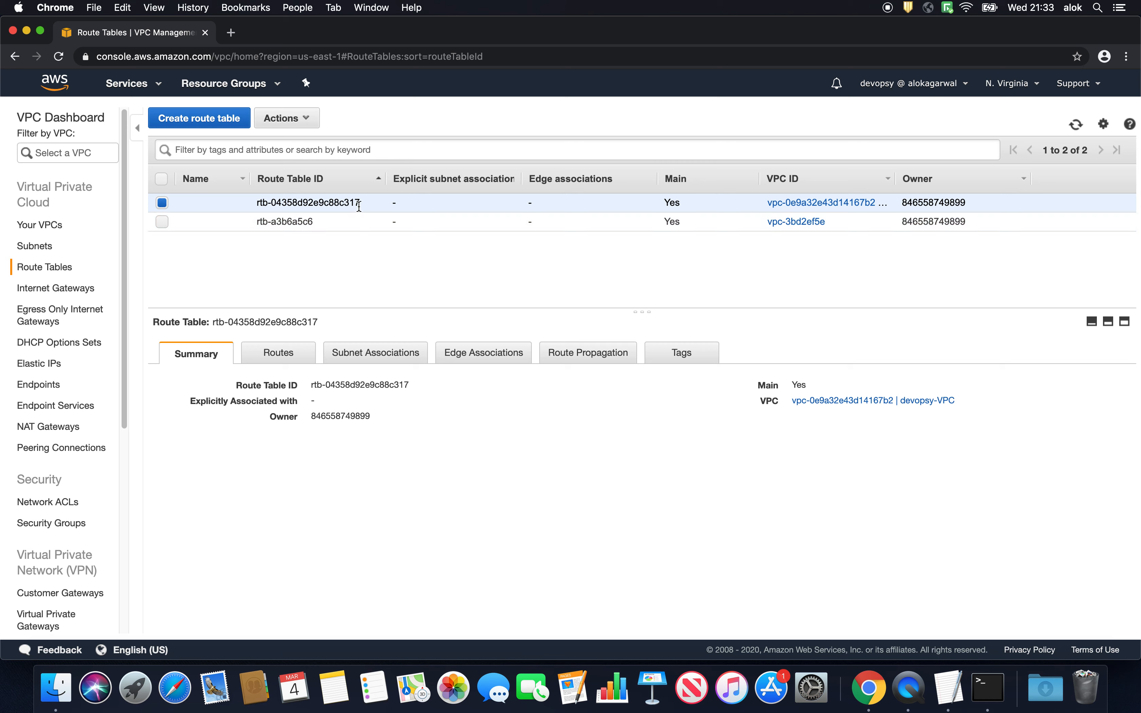
left_click(345, 222)
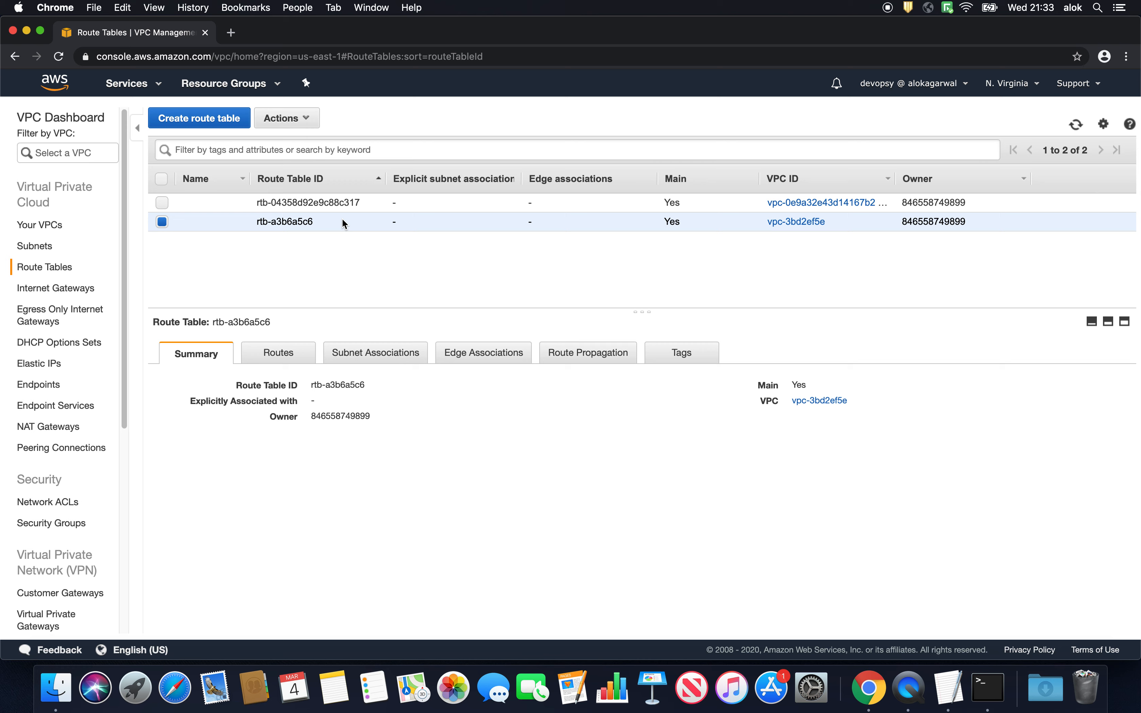
left_click(339, 202)
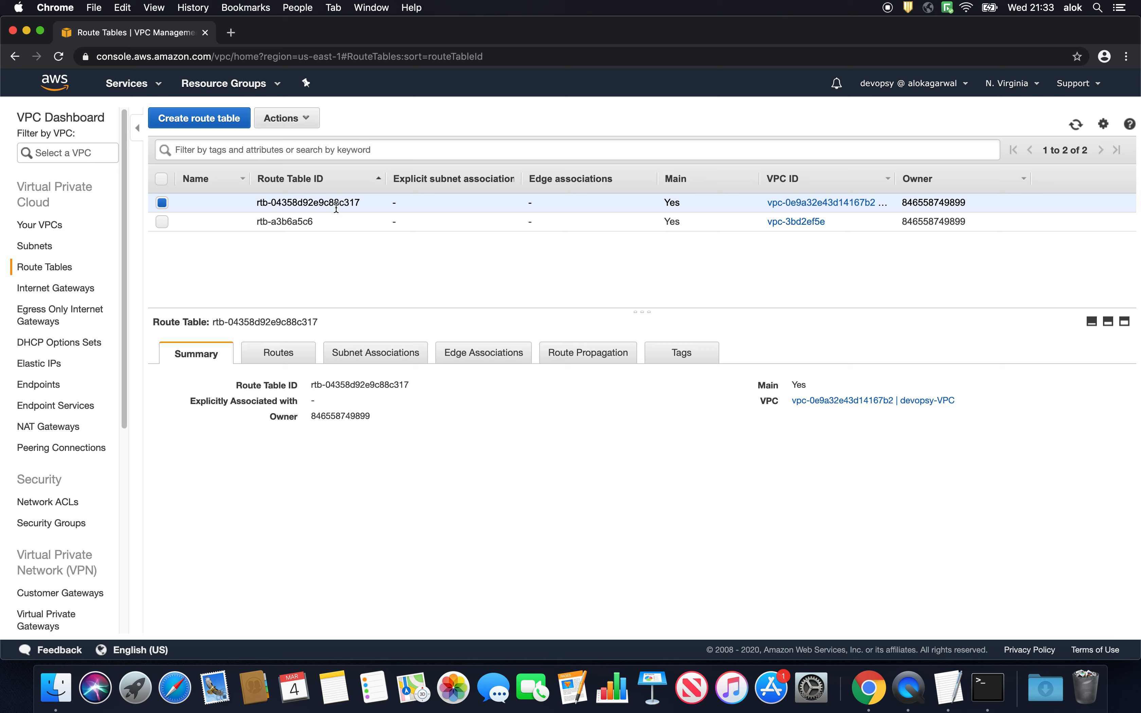
left_click(228, 207)
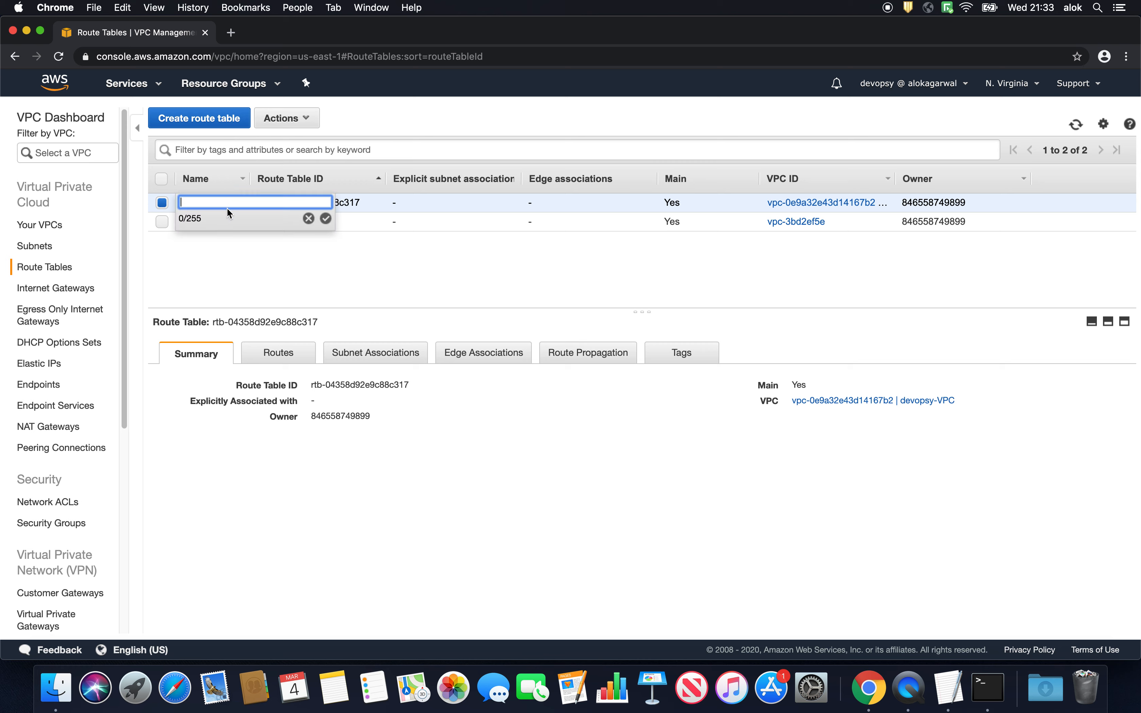
type("public-rt")
left_click(326, 220)
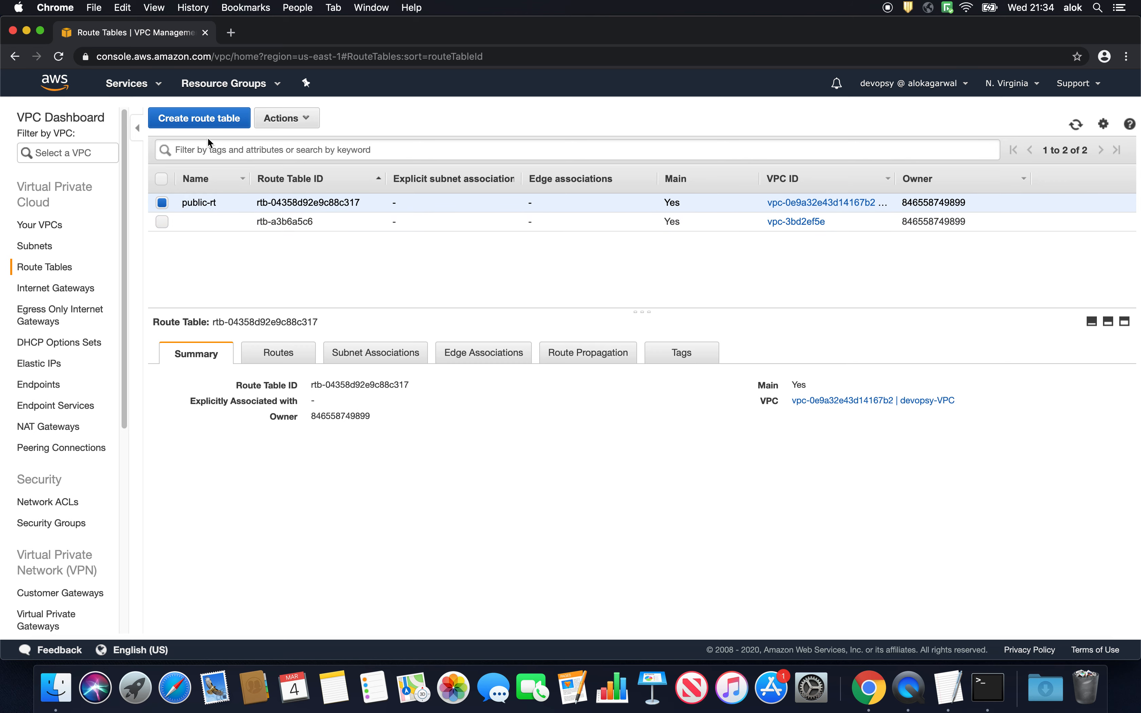
- Create a new route table named private-rt in devopsy-VPC and close the confirmation
left_click(208, 120)
left_click(247, 217)
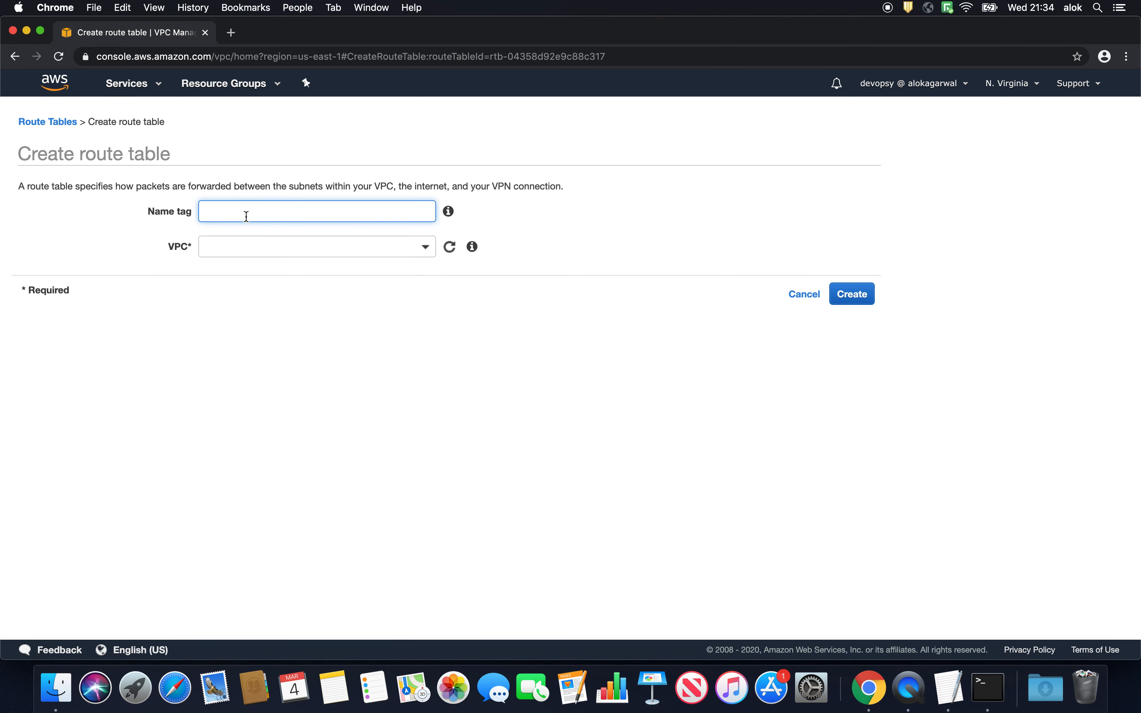
type("private-rt")
left_click(267, 247)
left_click(317, 334)
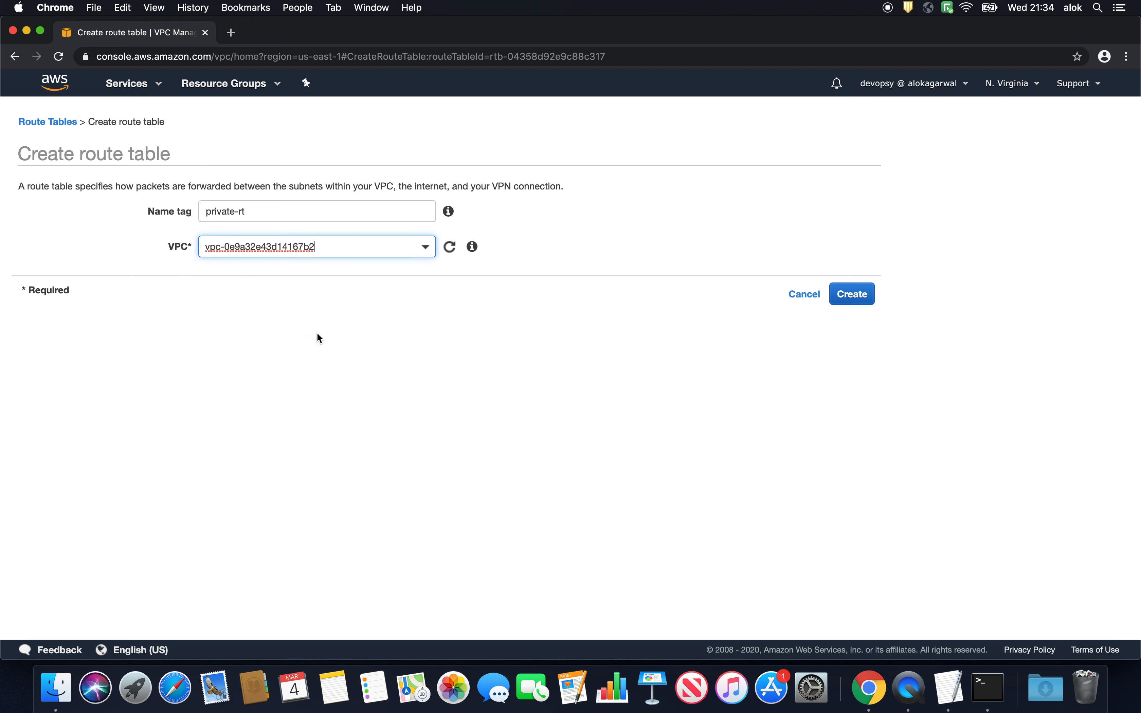
left_click(842, 300)
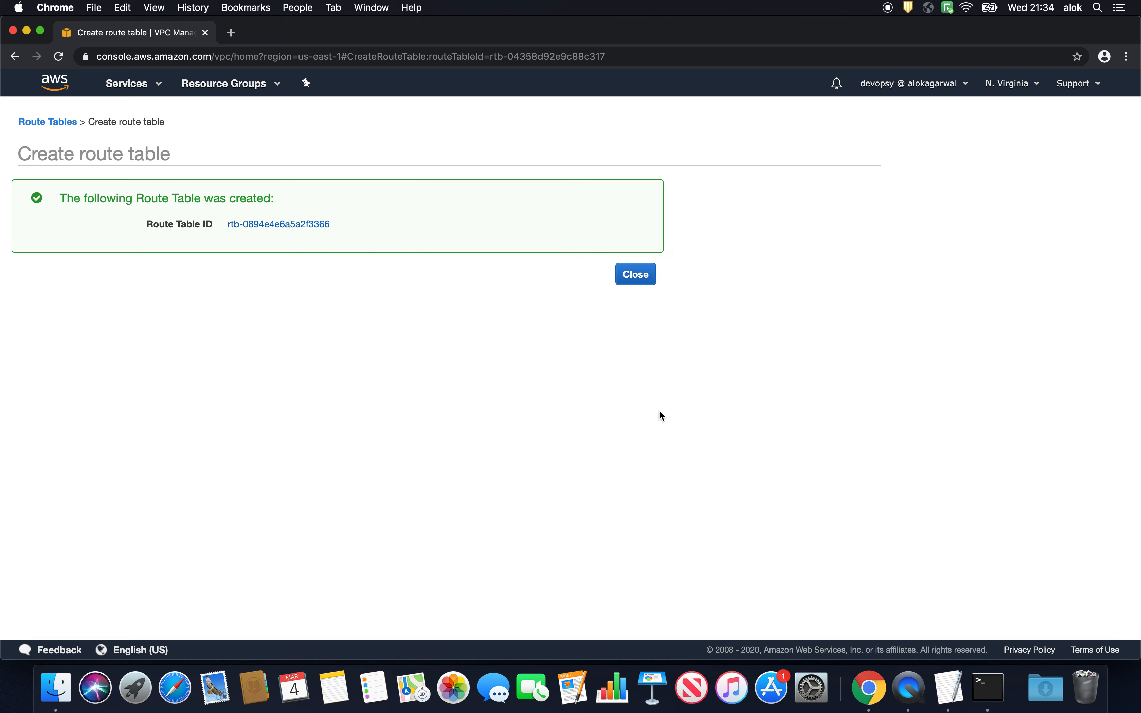
left_click(636, 276)
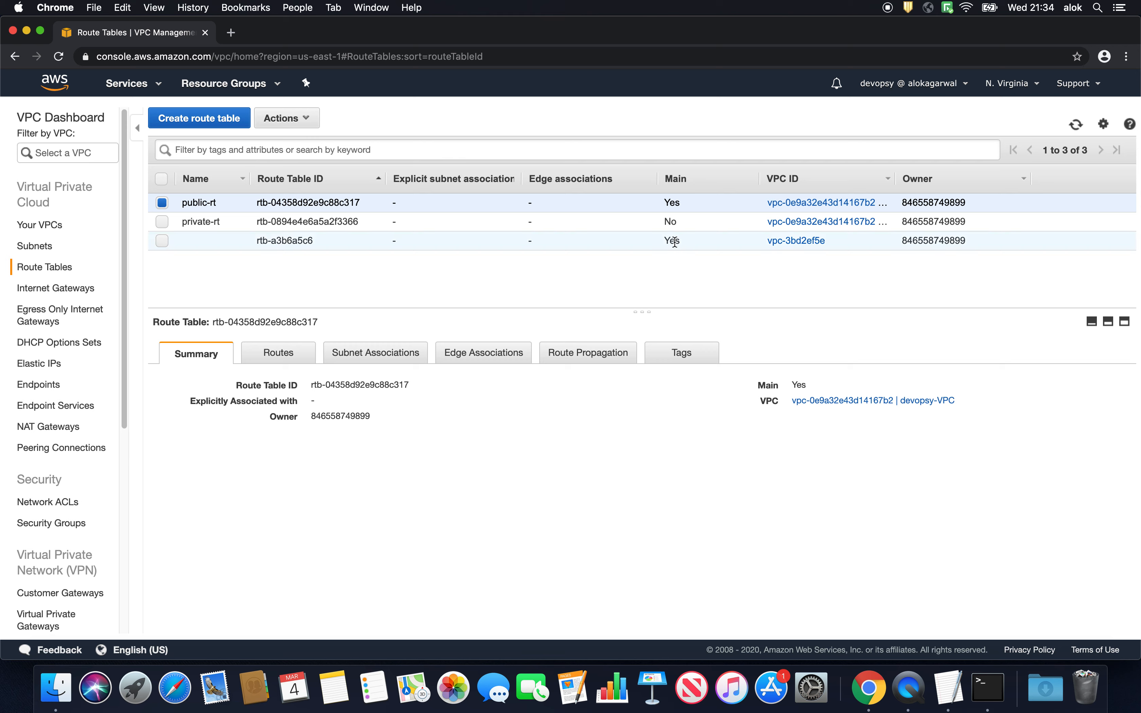
- Associate the subnets public-1b and public-1a with the public-rt route table and save the associations
double_click(676, 202)
right_click(207, 203)
left_click(484, 368)
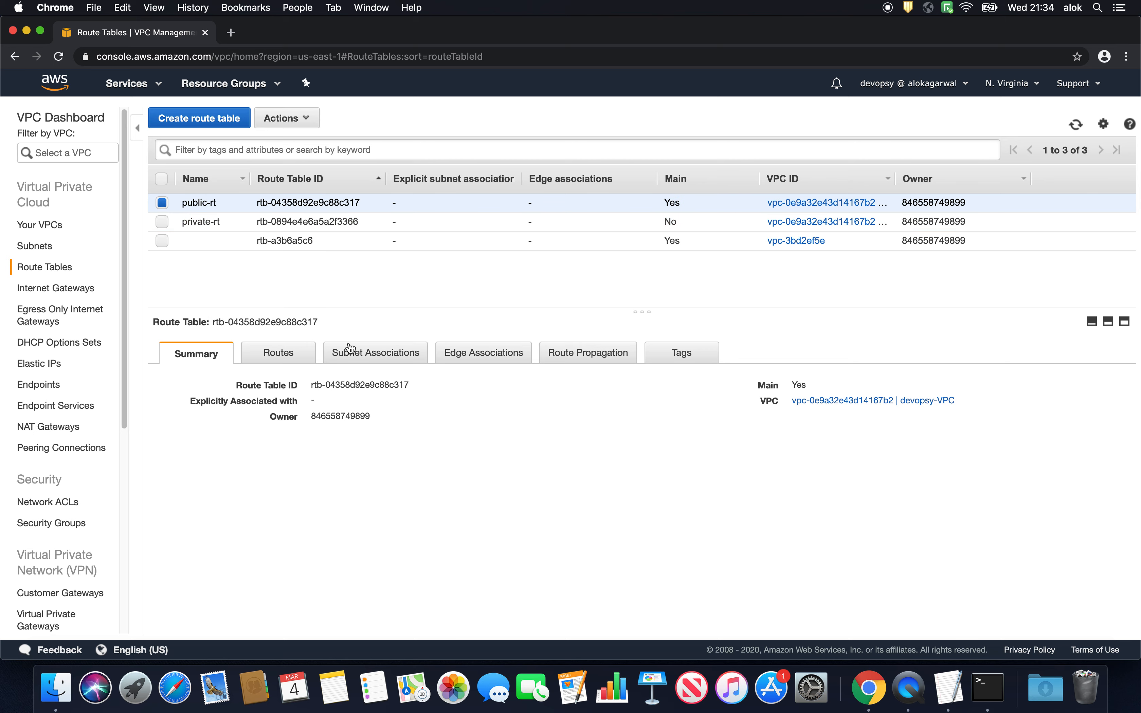
left_click(376, 354)
scroll(386, 376, "down", 2)
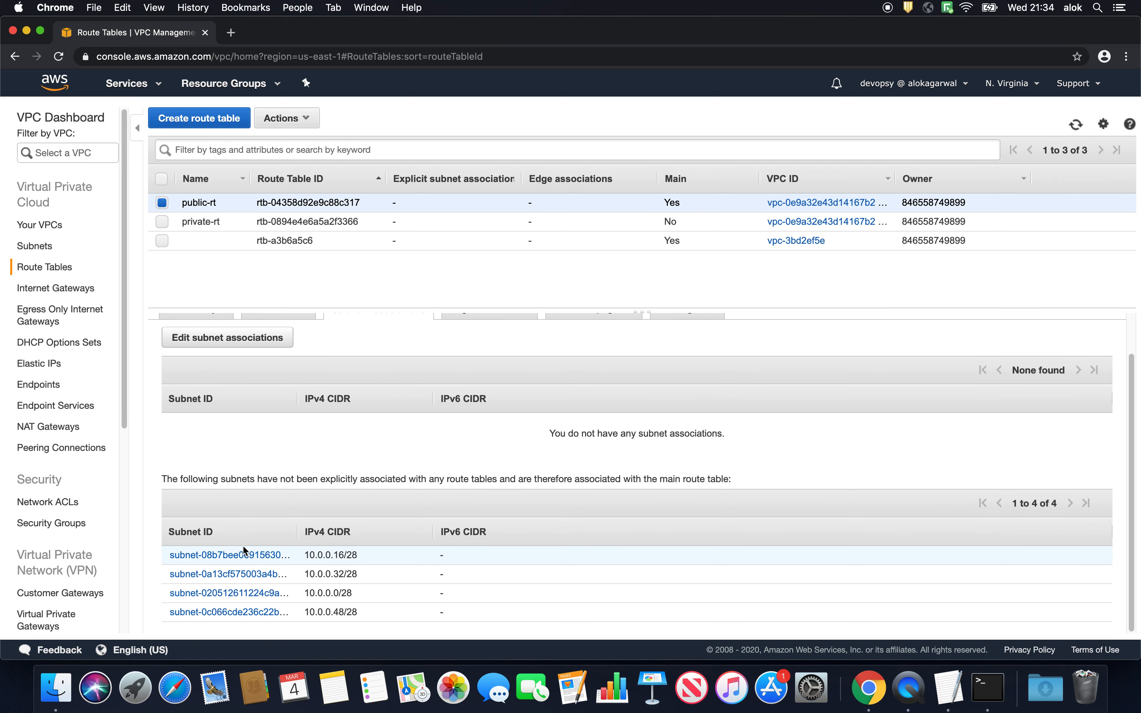
left_click(227, 337)
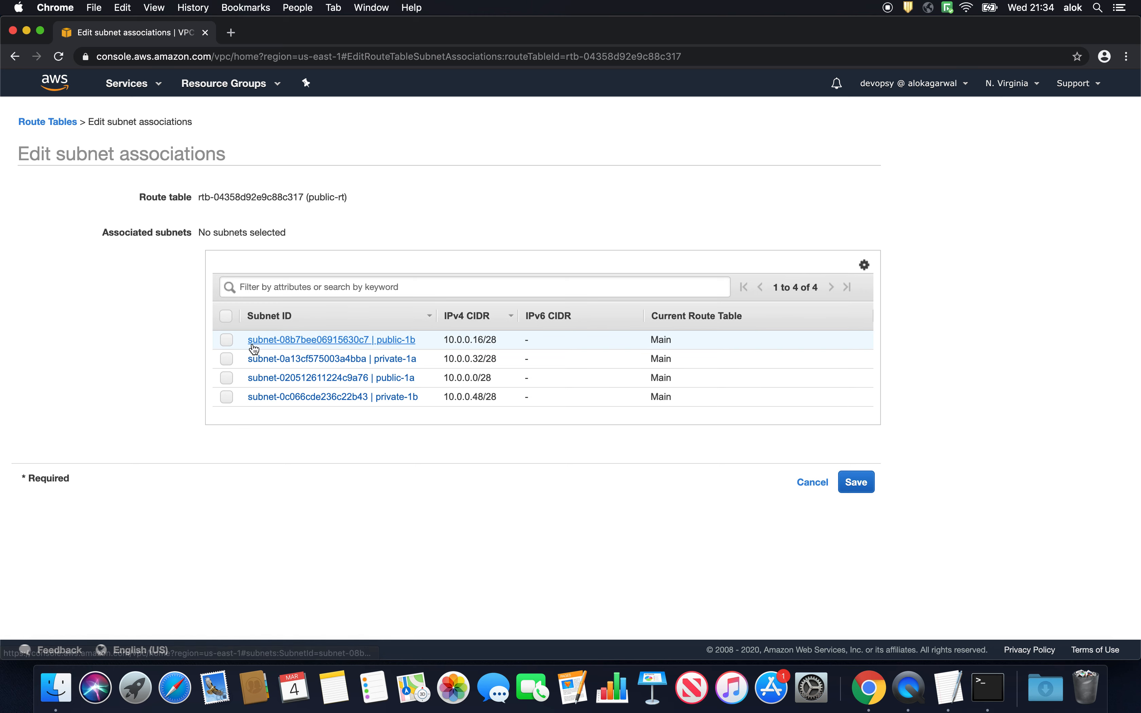
left_click(227, 341)
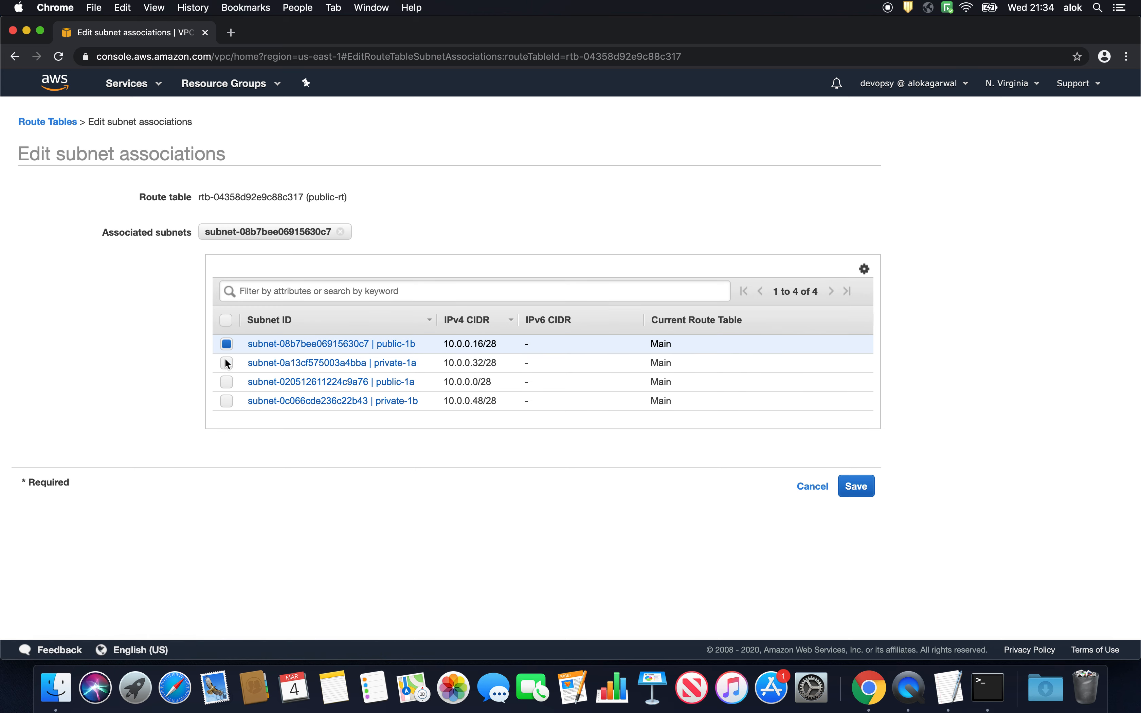
left_click(226, 382)
left_click(856, 486)
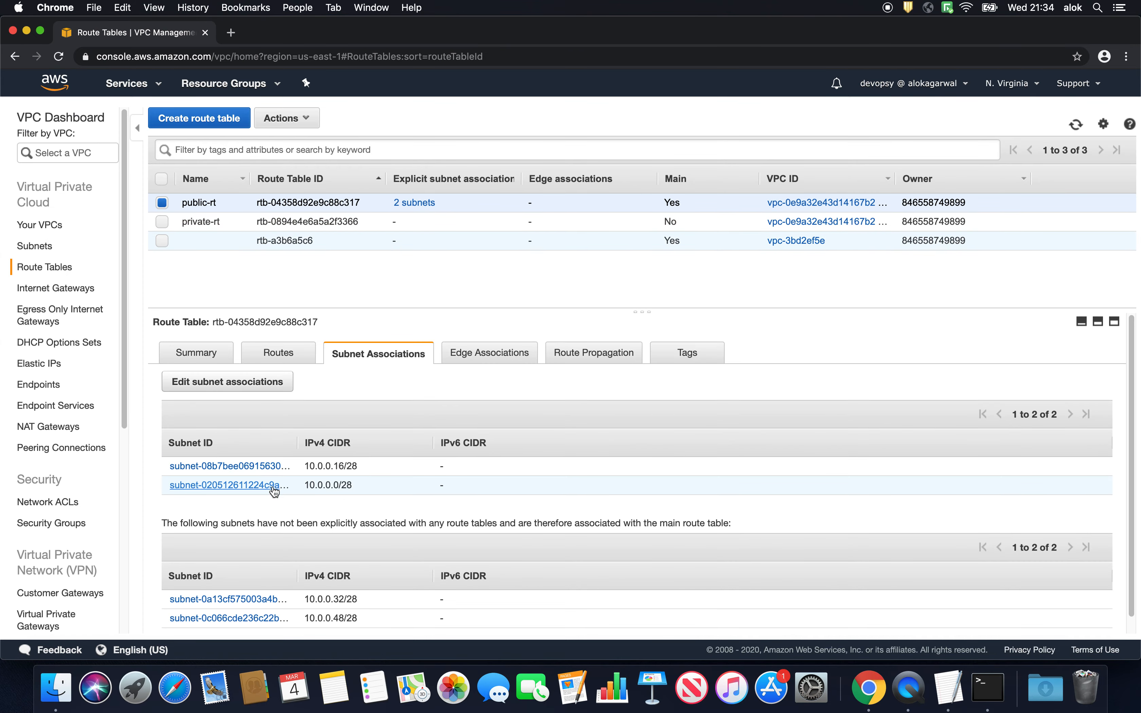
- Associate the subnets private-1a and private-1b with the private-rt route table, and check the full subnet names associated with both tables
left_click(202, 222)
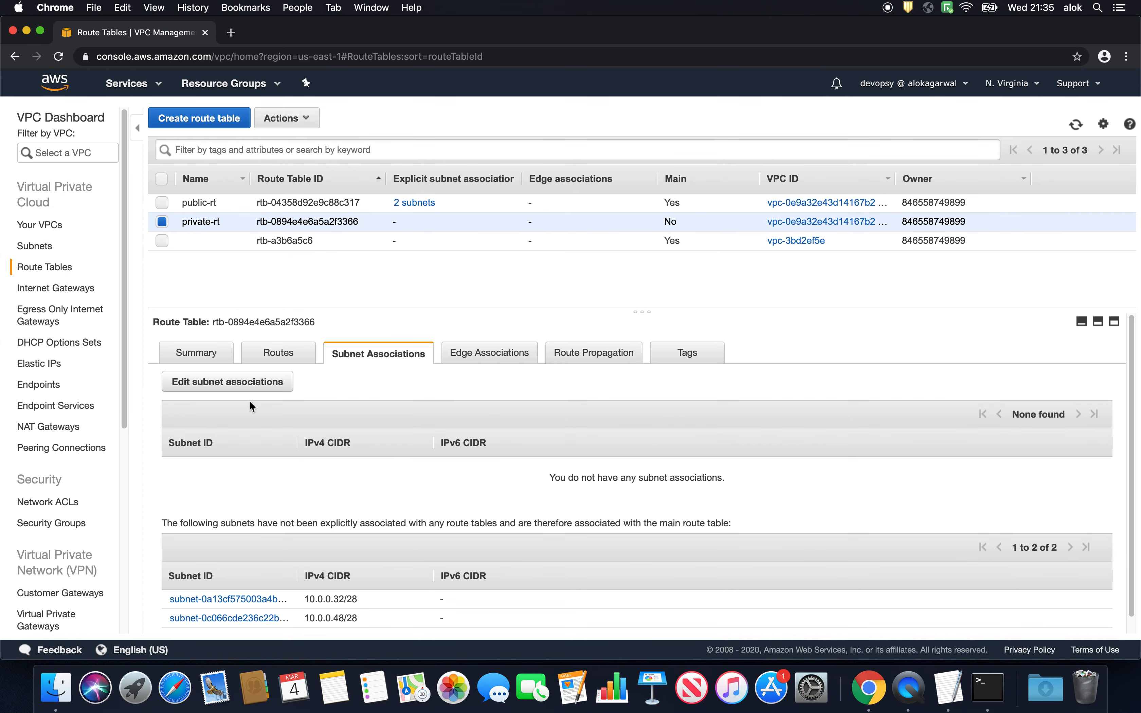
left_click(247, 383)
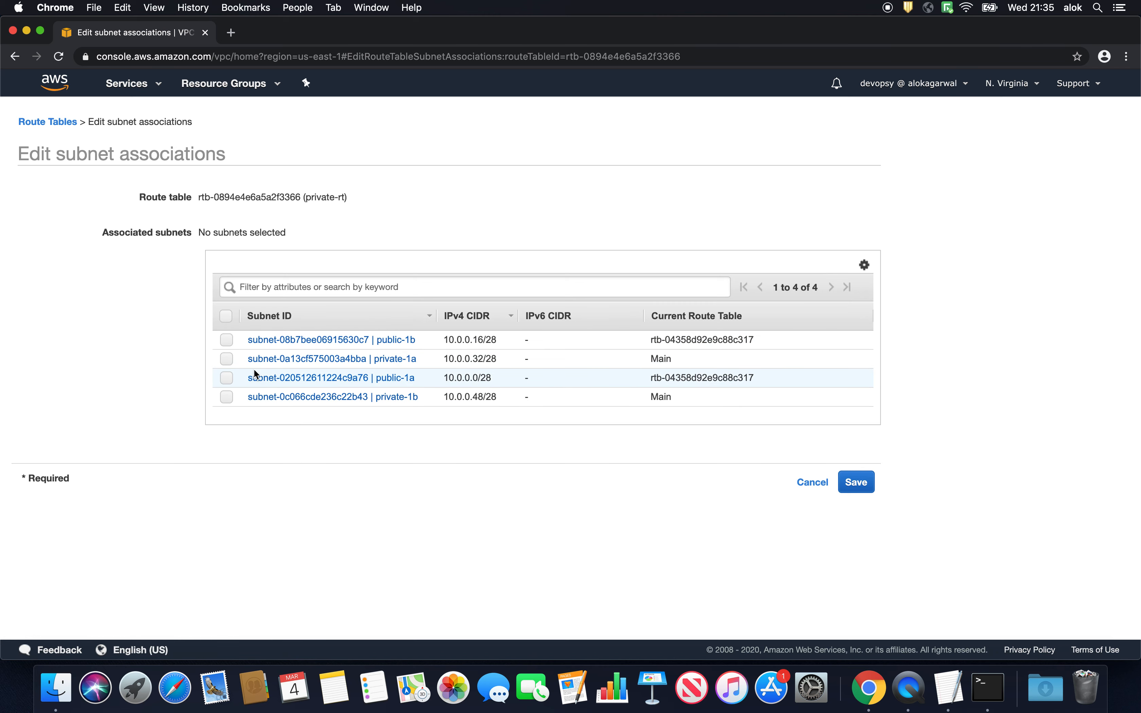
left_click(226, 363)
left_click(226, 401)
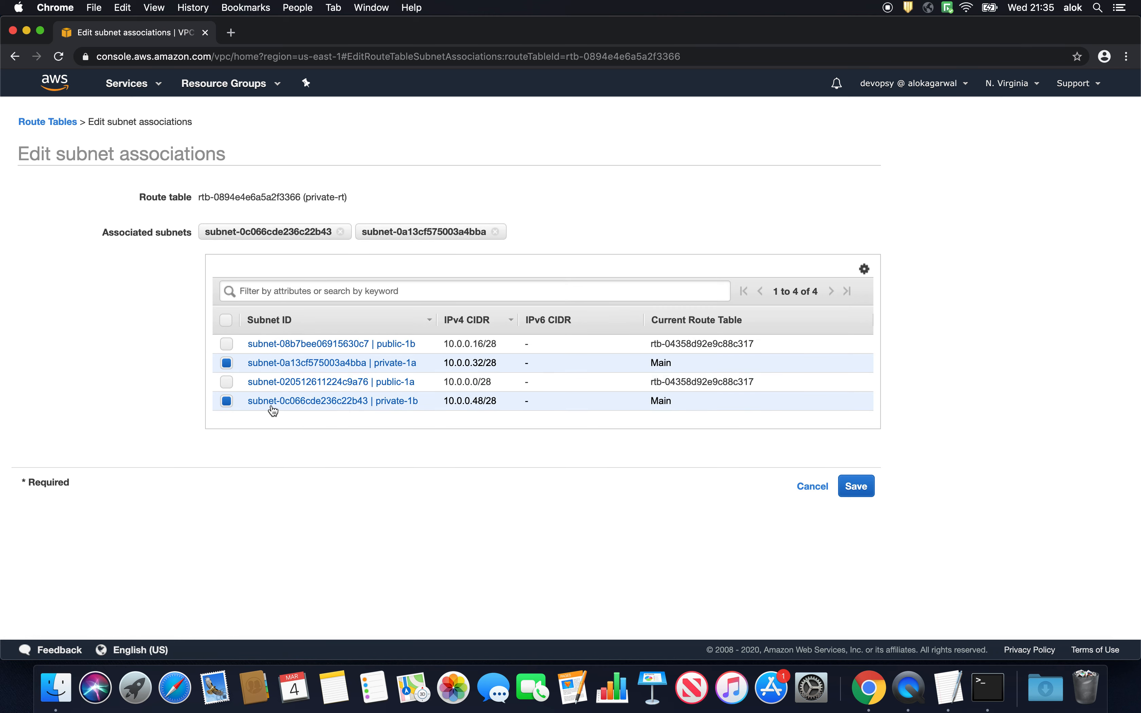
left_click(859, 486)
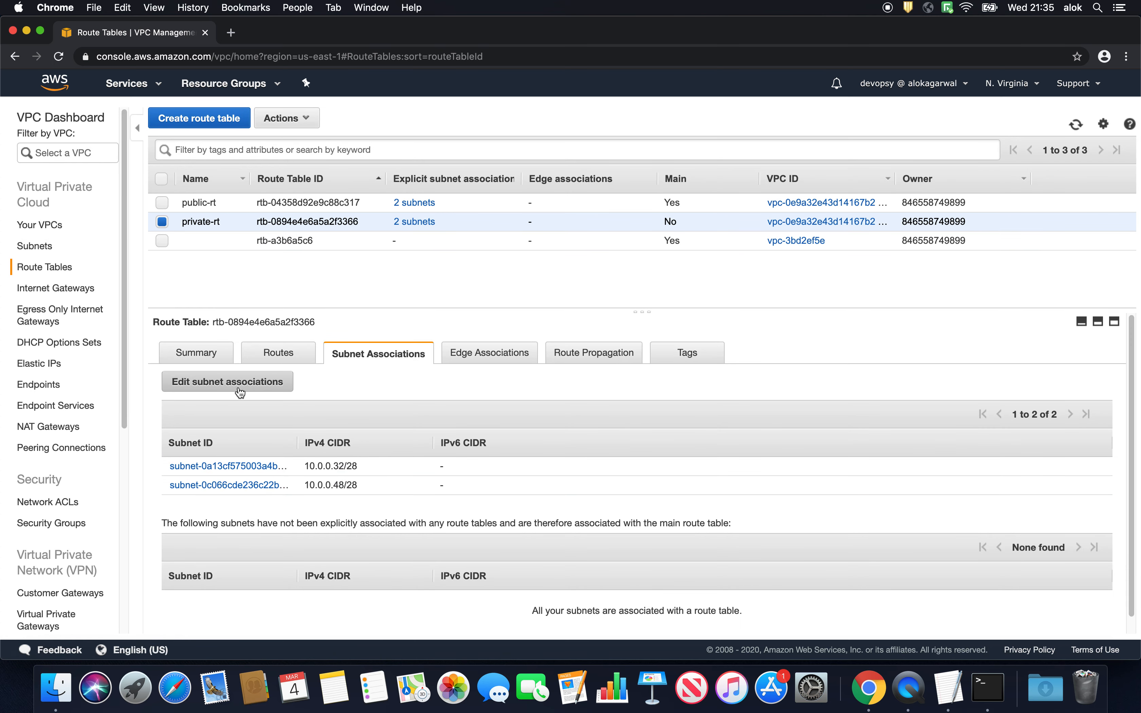
double_click(295, 442)
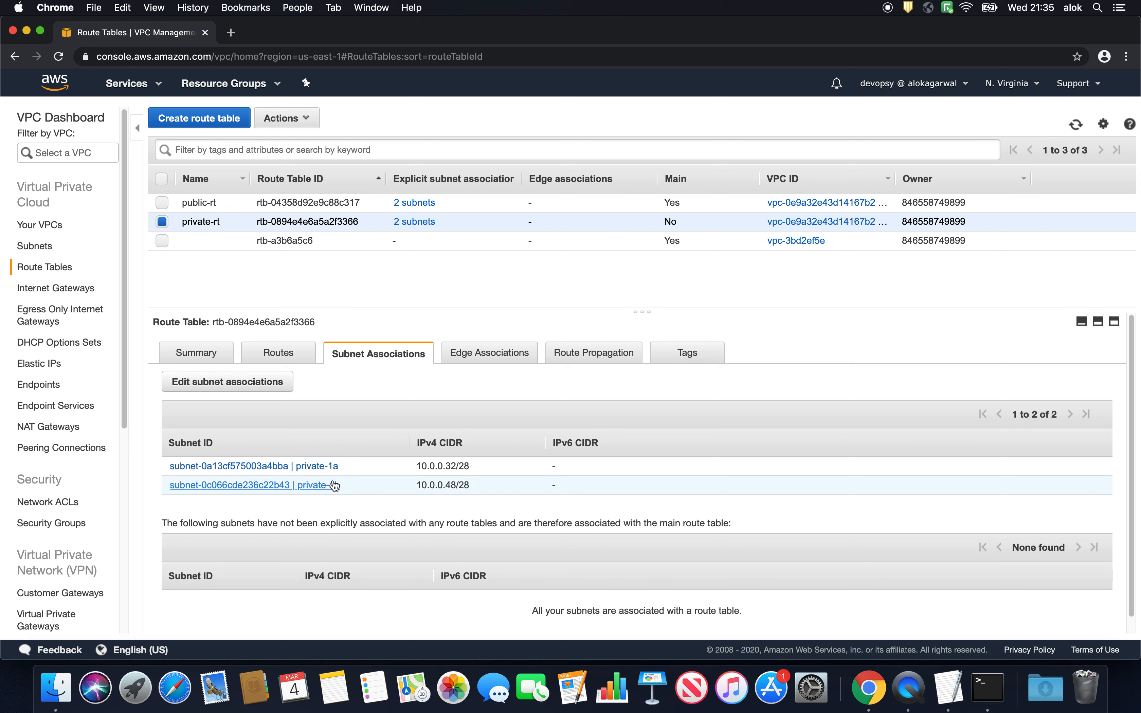
left_click(210, 205)
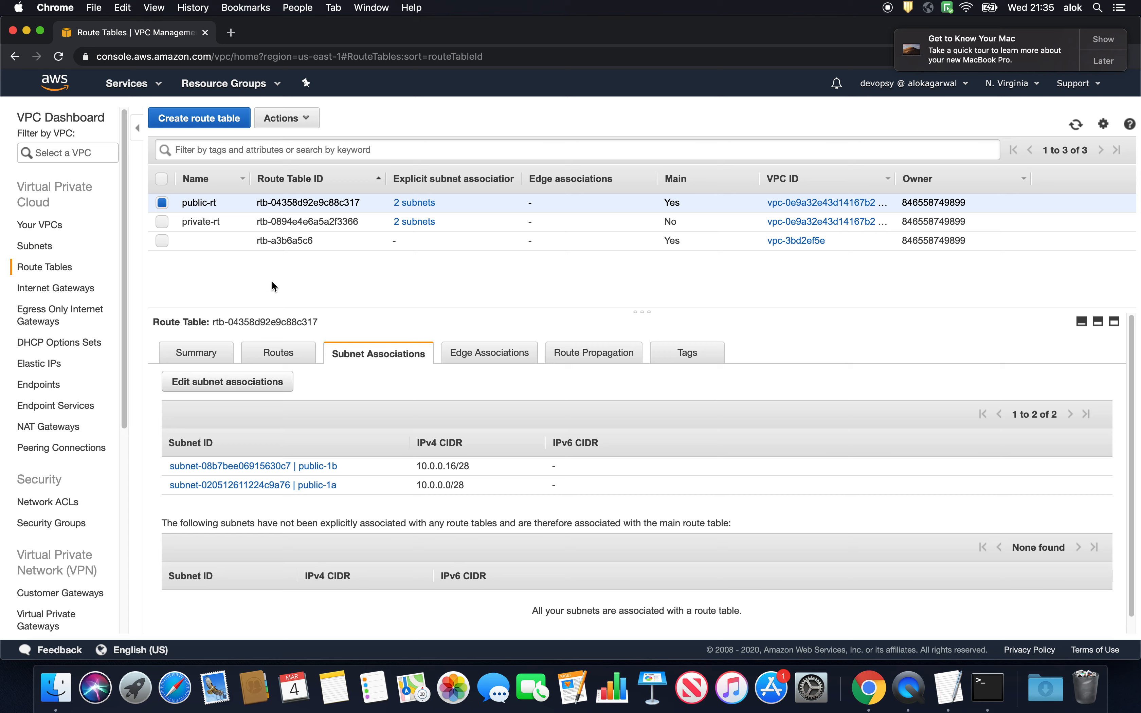
- Create a new internet gateway with the name tag devopsy-igw and close the confirmation
left_click(92, 290)
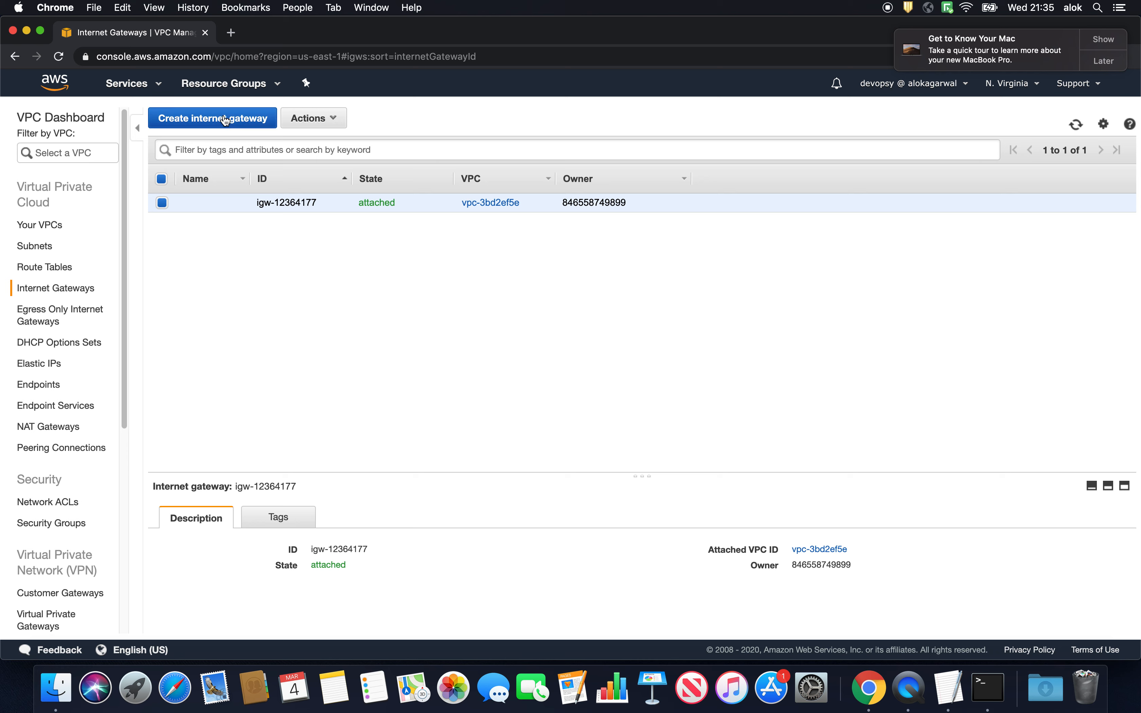
mouse_move(214, 208)
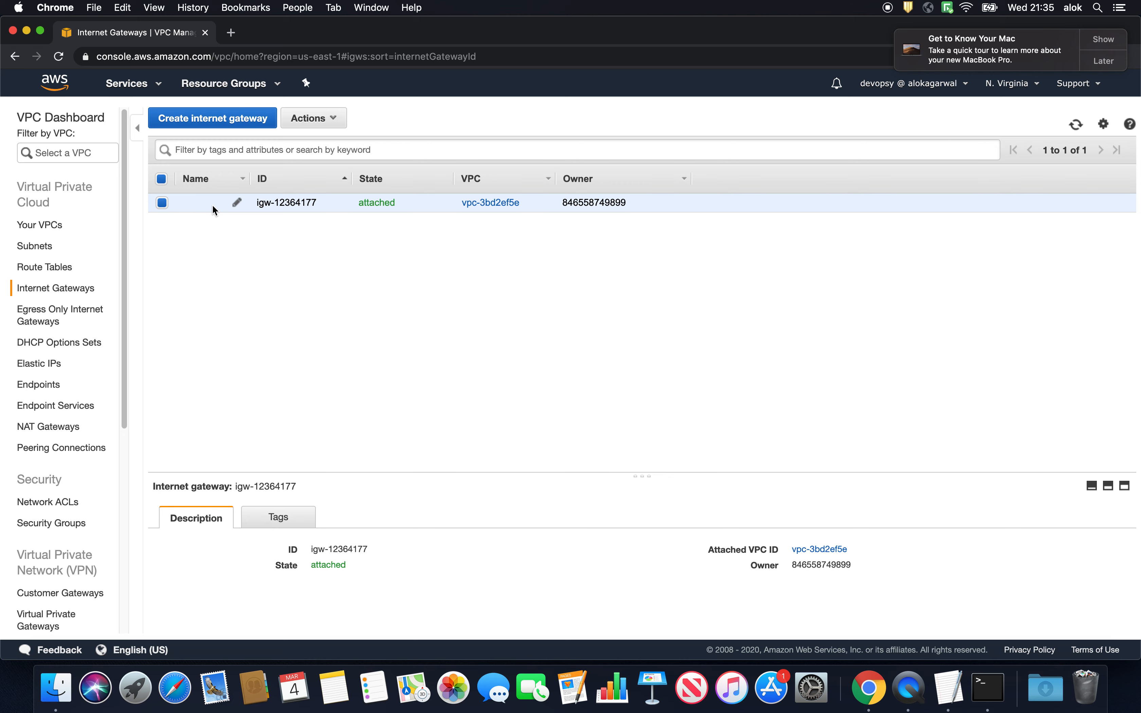
left_click(207, 118)
left_click(229, 209)
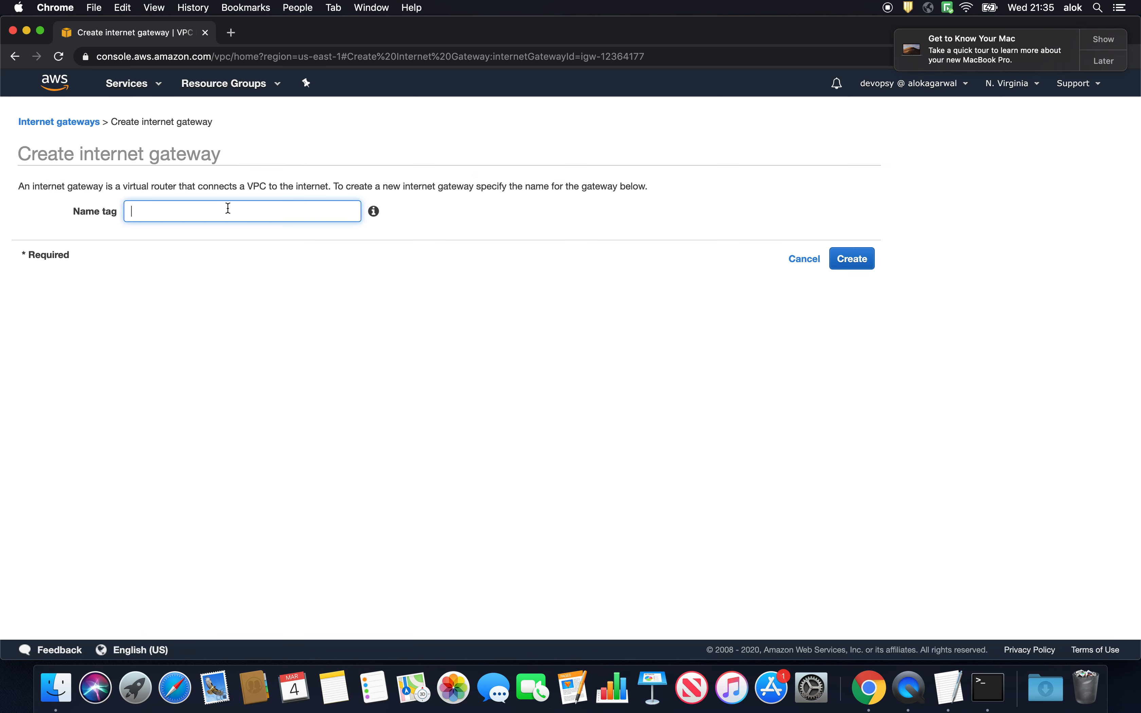
type("devopsy-igw")
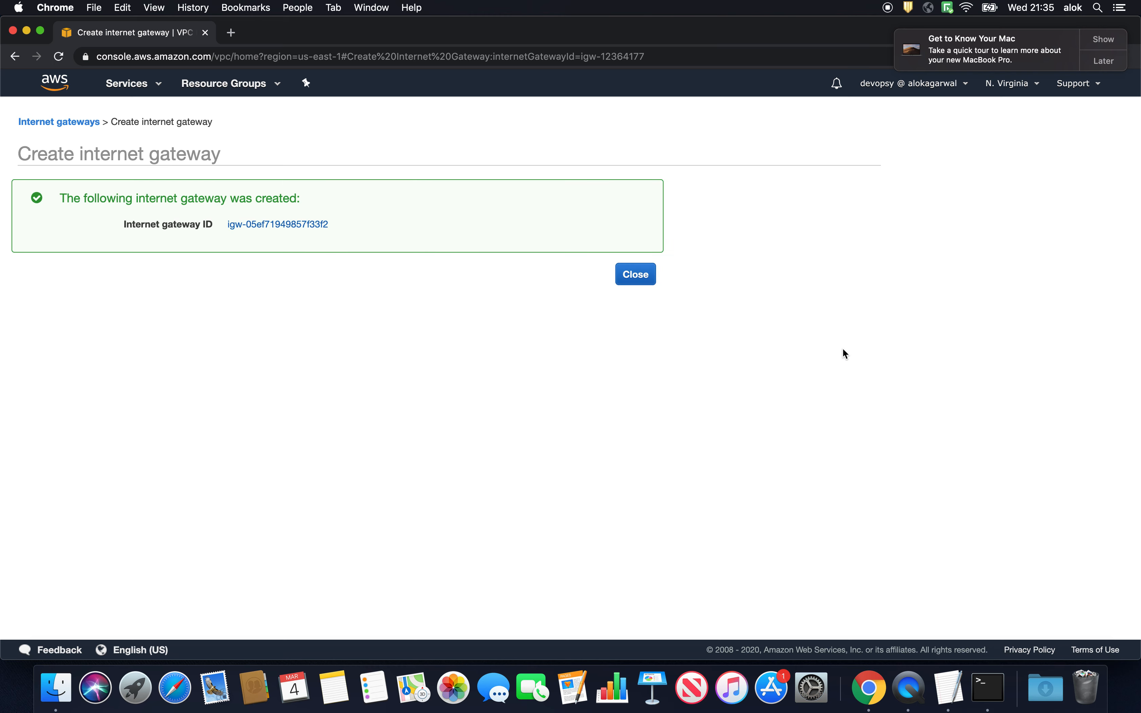
left_click(636, 274)
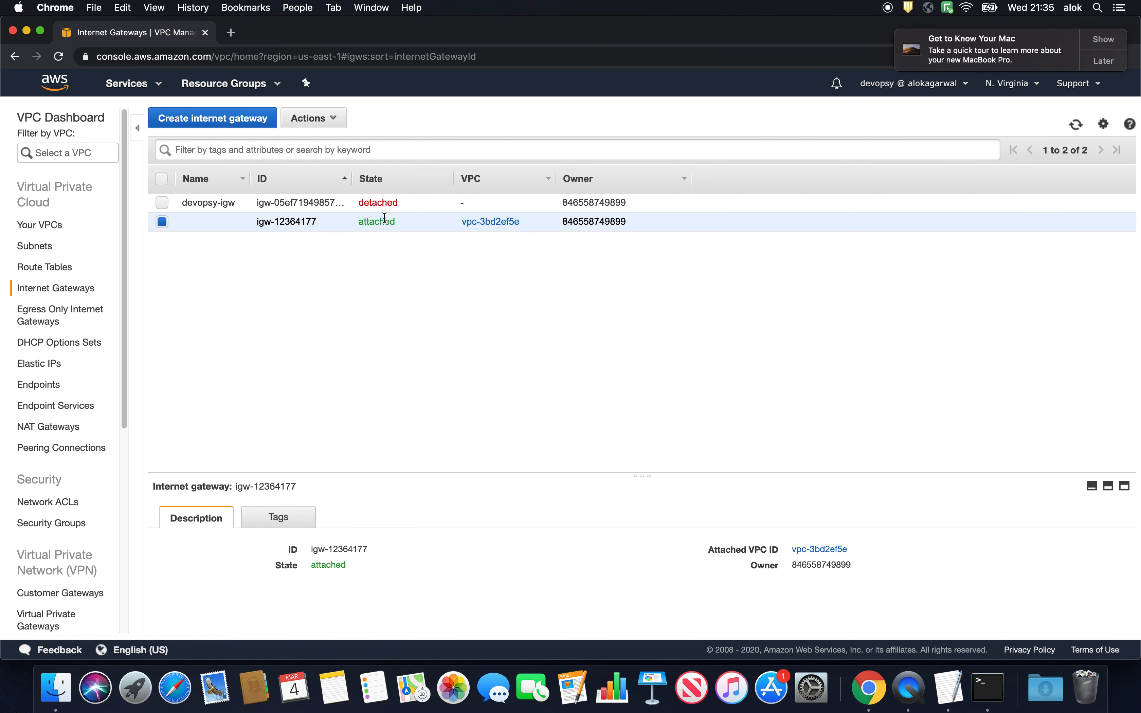
- Attach the devopsy-igw internet gateway to devopsy-VPC
left_click(364, 203)
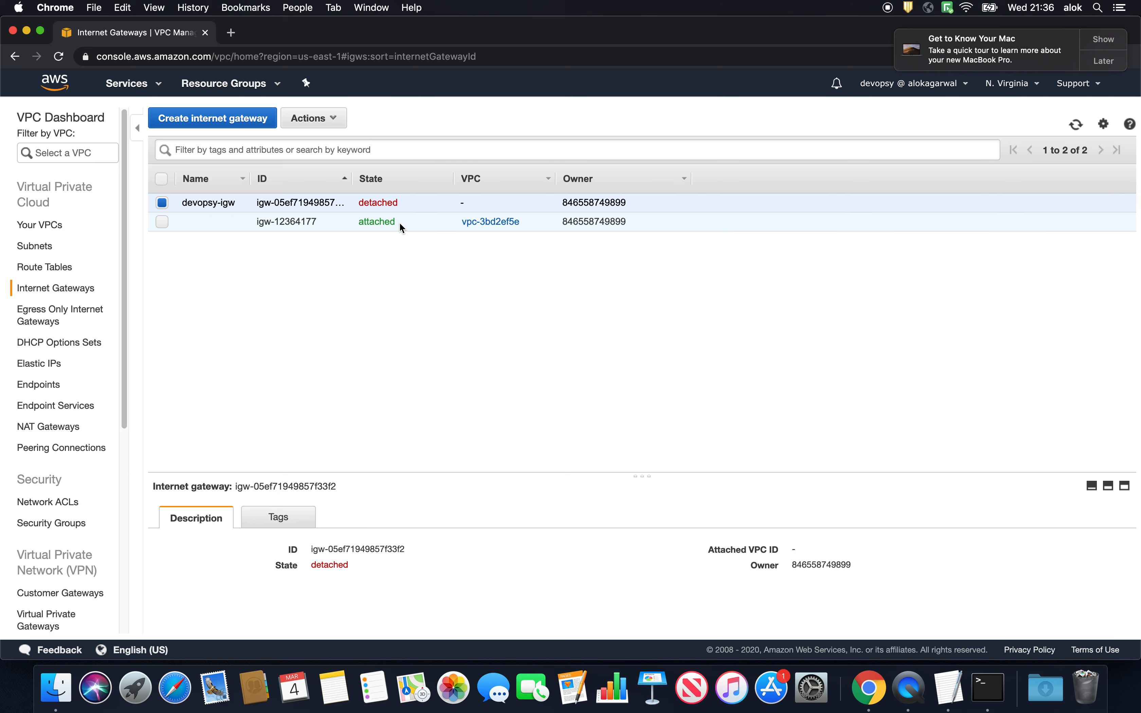
right_click(376, 202)
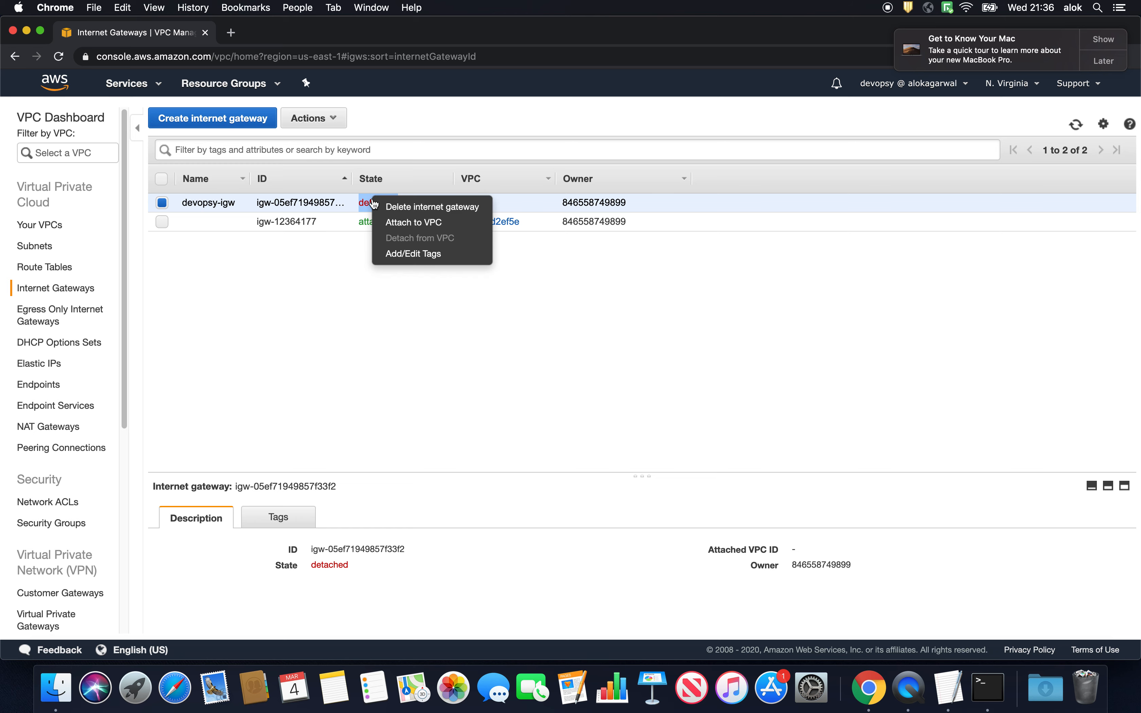
left_click(394, 222)
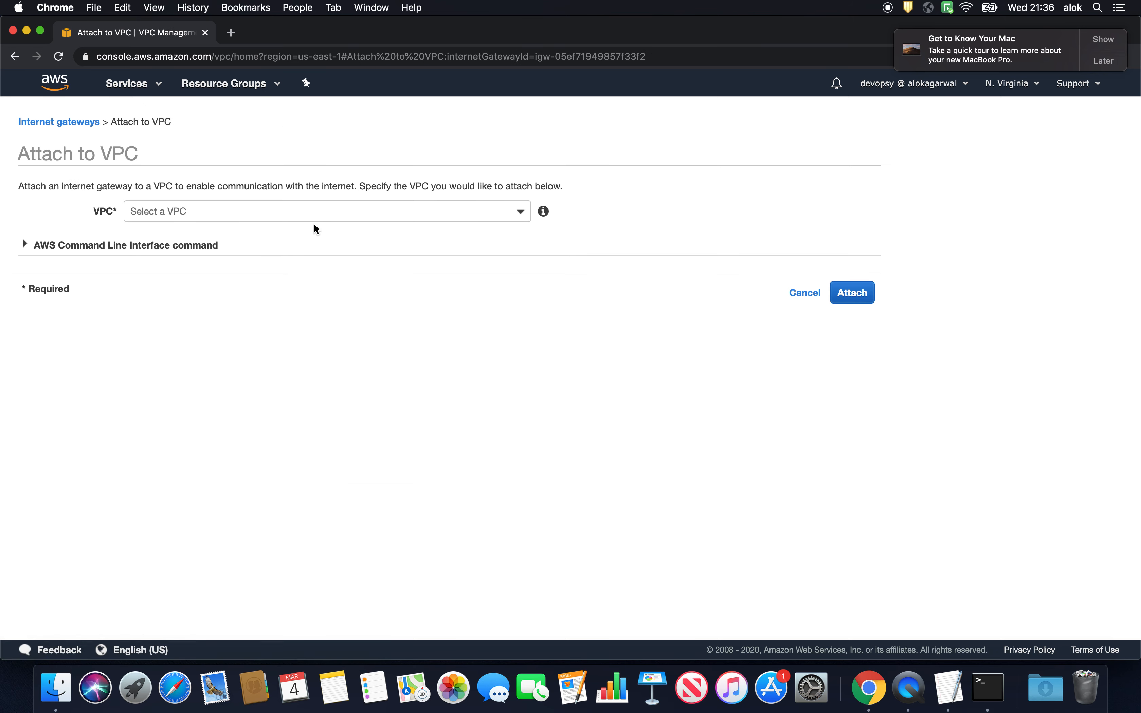
left_click(297, 211)
left_click(266, 283)
left_click(852, 292)
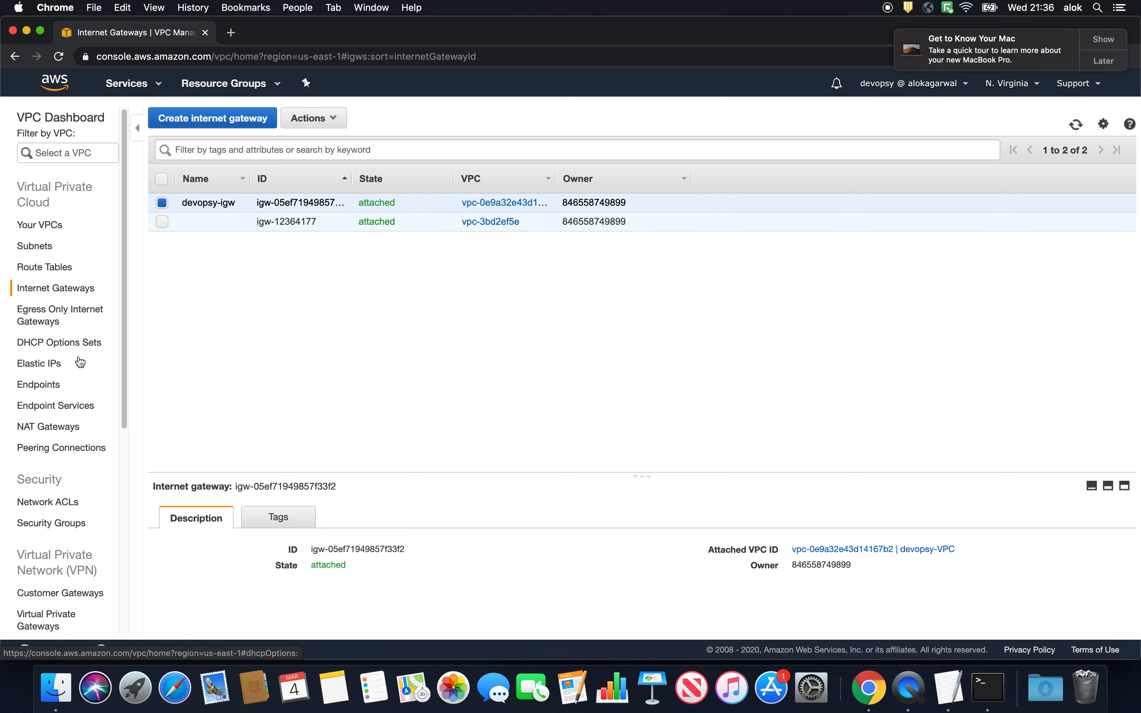
- Start a new NAT gateway in the public-1b subnet of devopsy-VPC and check for an existing Elastic IP allocation
left_click(65, 426)
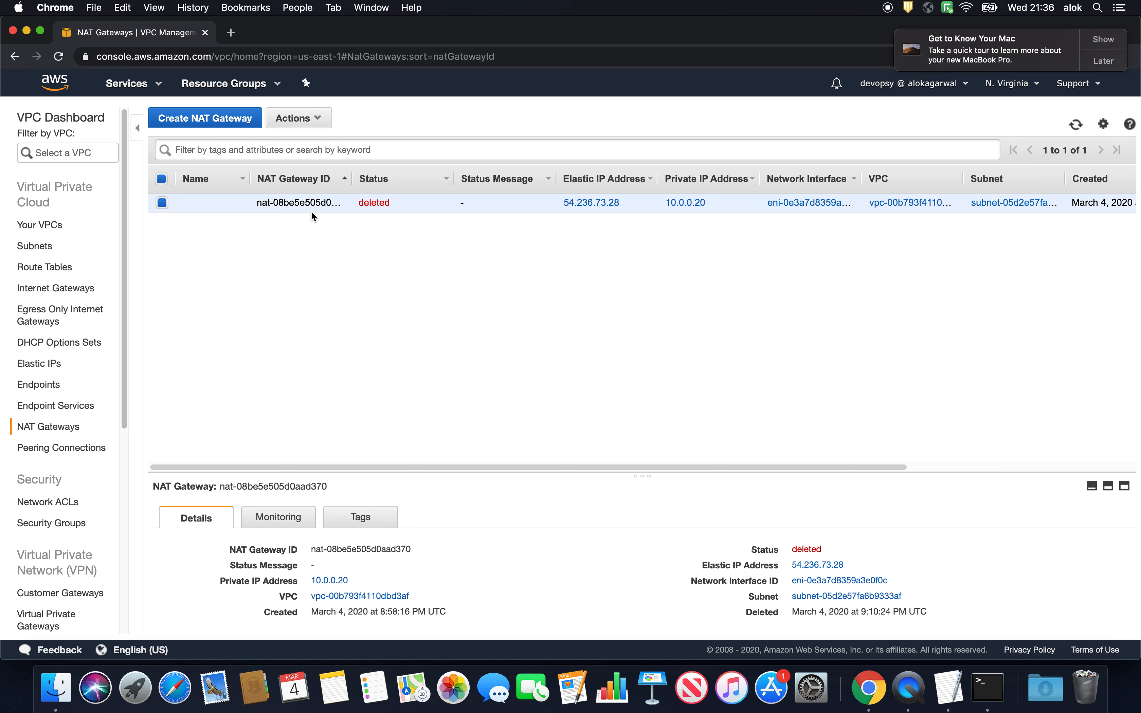
left_click(1076, 125)
left_click(203, 118)
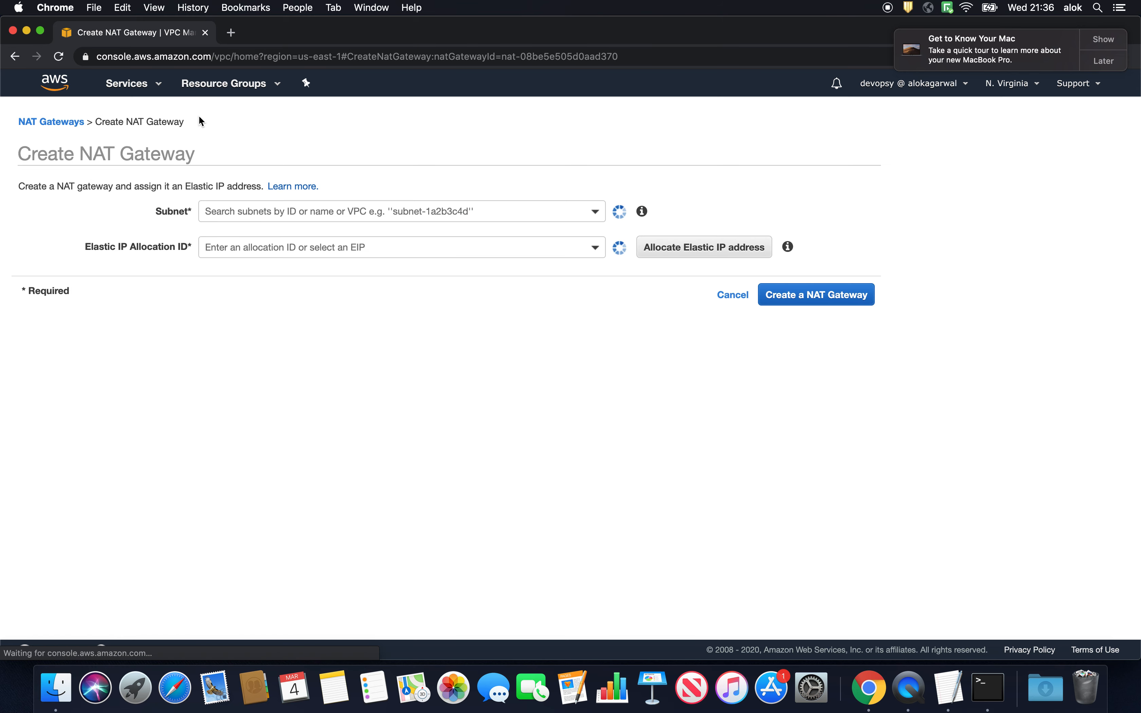
left_click(275, 210)
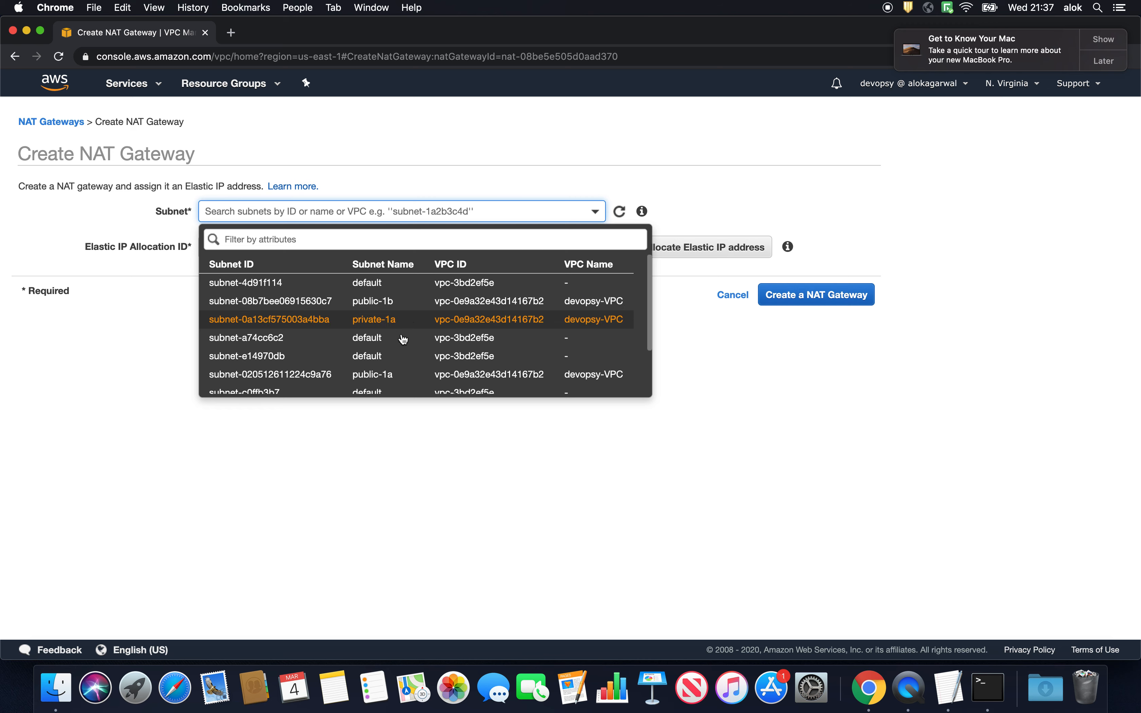
left_click(363, 309)
left_click(308, 260)
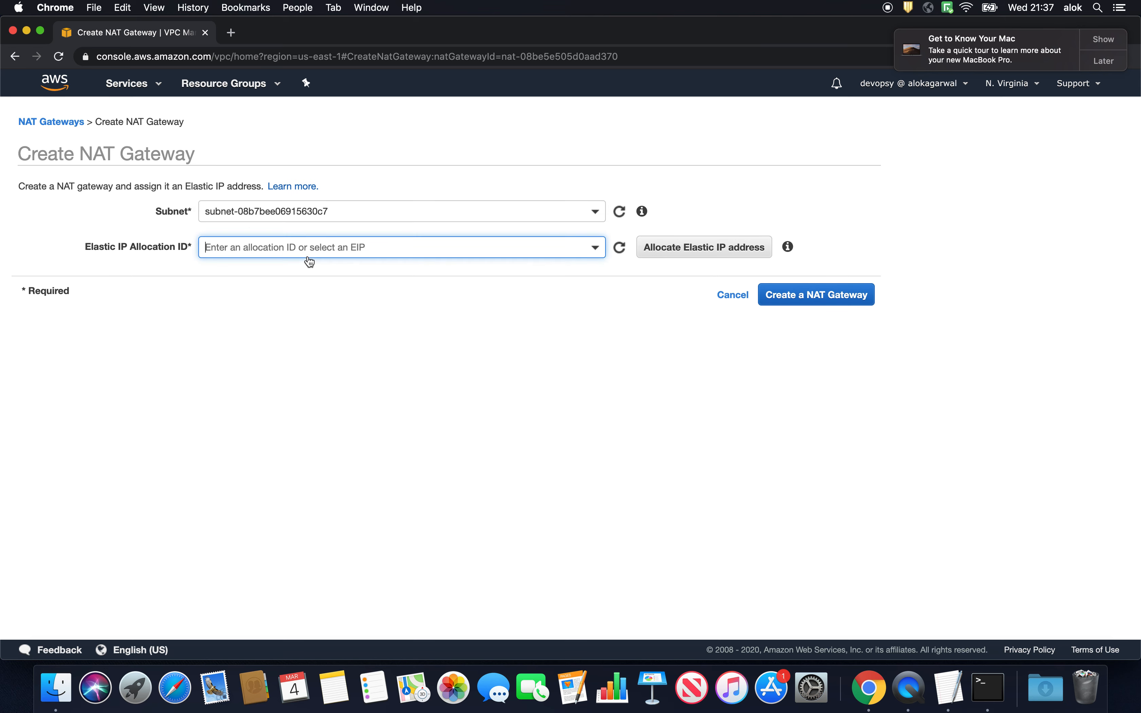
left_click(317, 357)
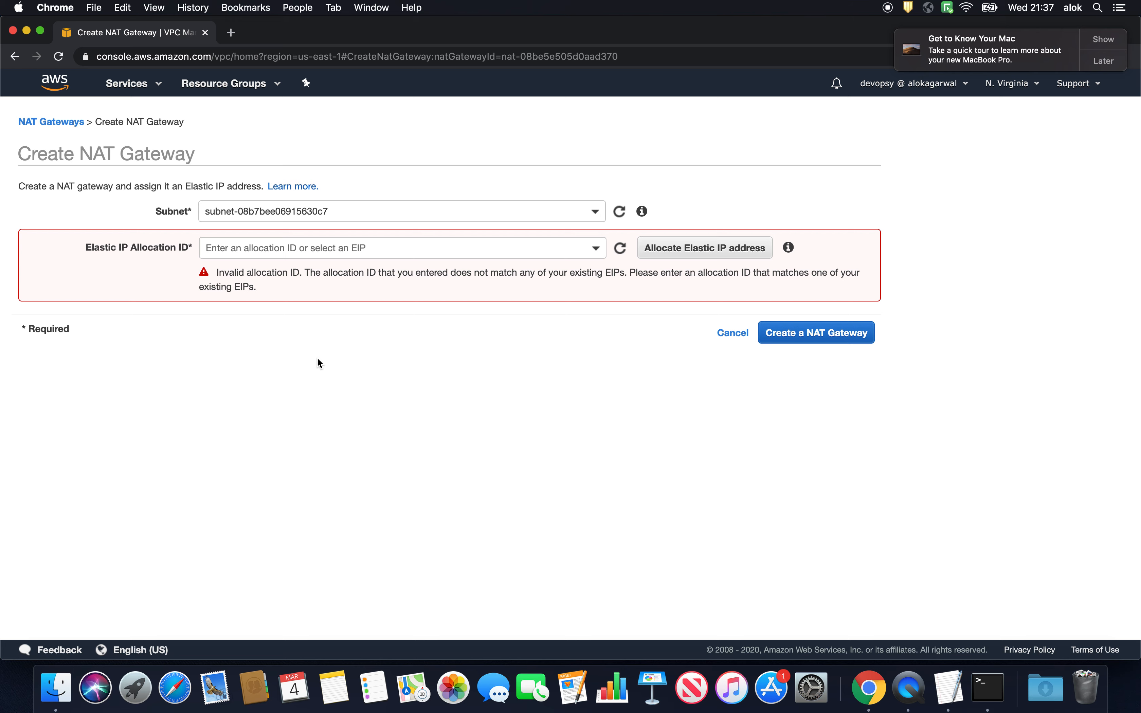
- Duplicate the NAT gateway browser tab and open the VPC Elastic IPs list in the copy
right_click(128, 33)
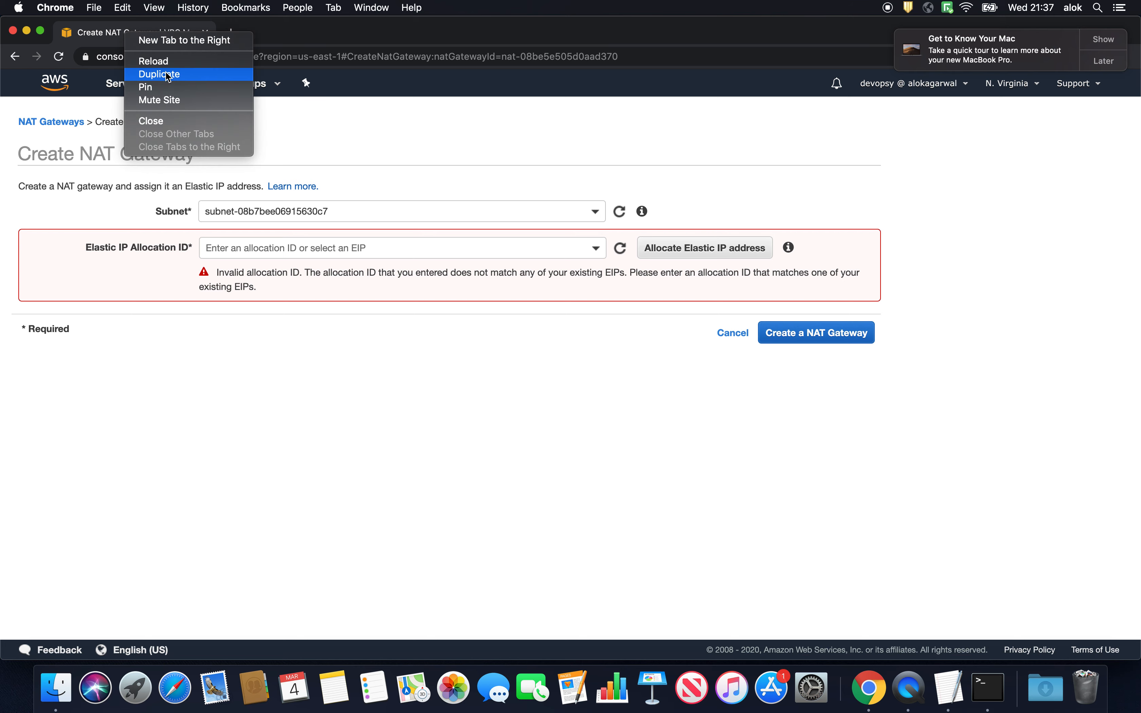
left_click(166, 74)
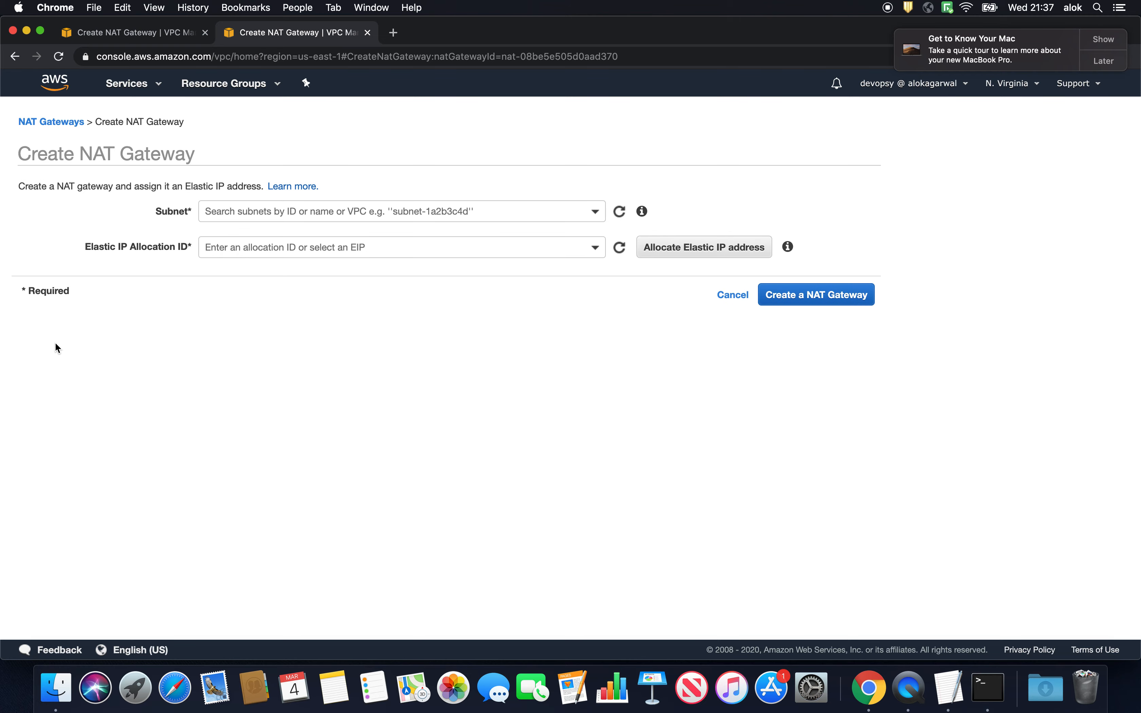
left_click(133, 84)
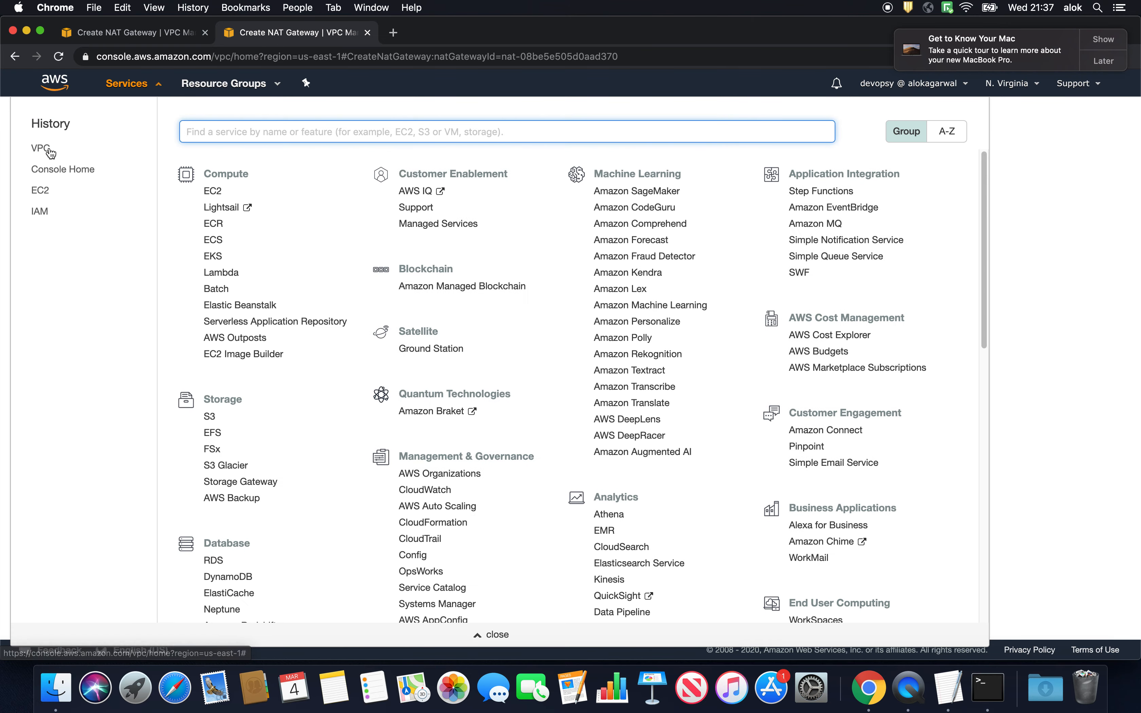
left_click(72, 175)
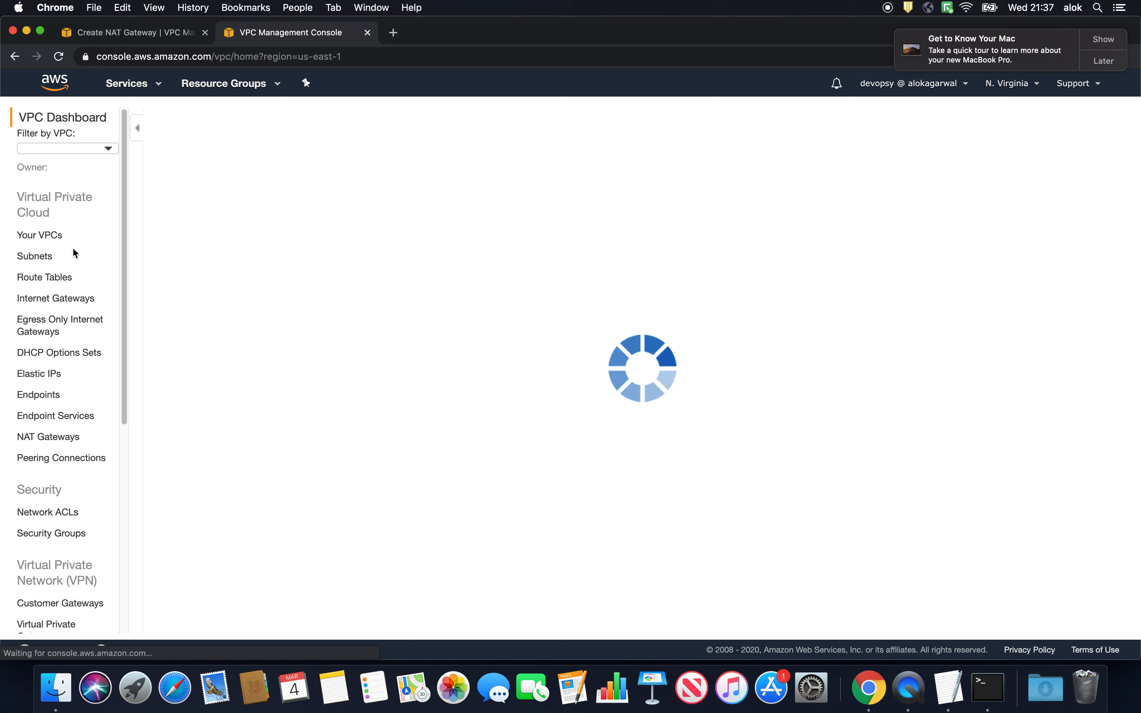
left_click(39, 363)
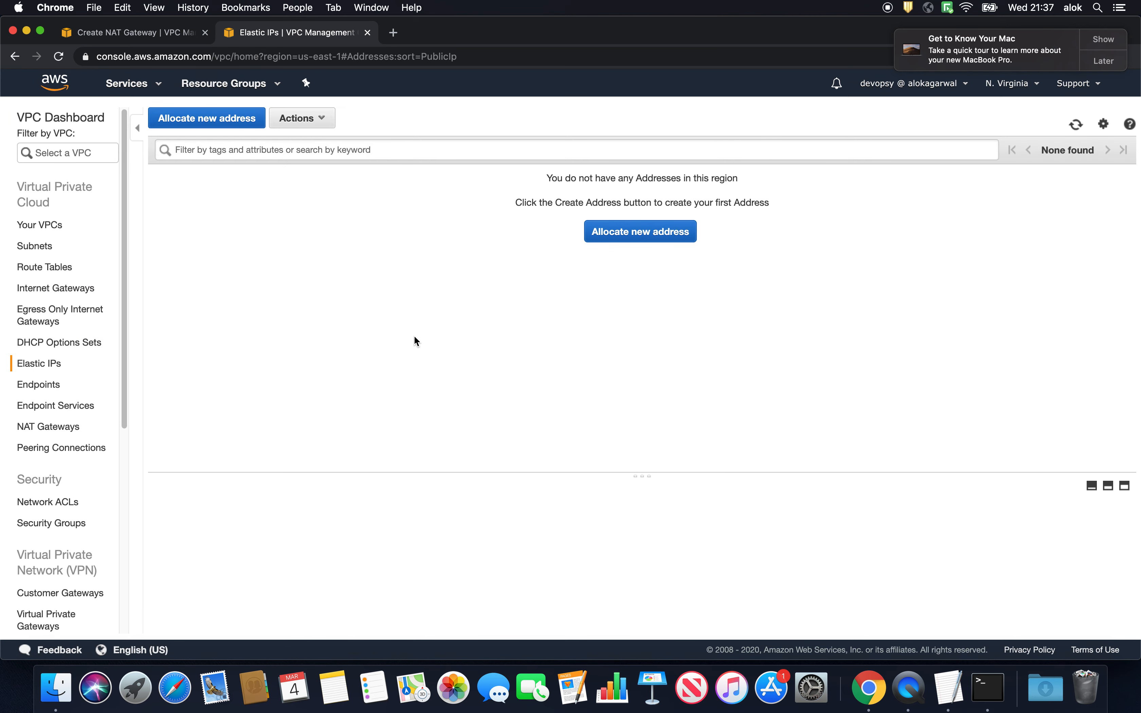
- Allocate a new Elastic IP address for the NAT gateway, check it in the refreshed Elastic IPs list and return to the creation form
left_click(132, 31)
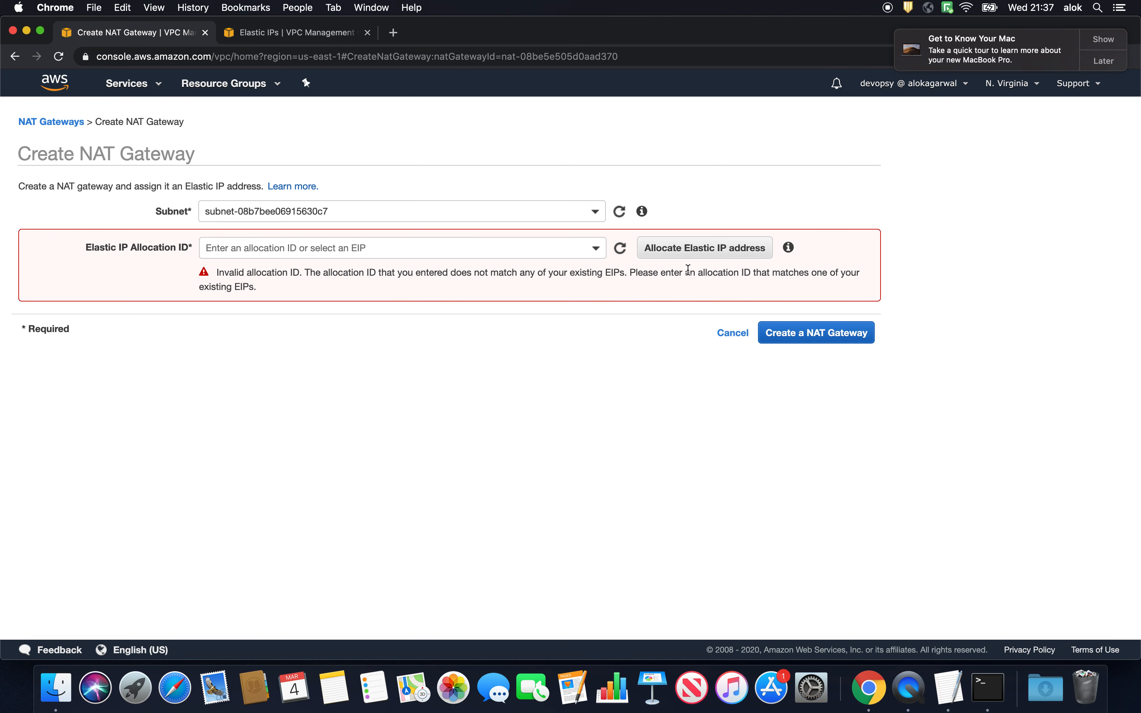
left_click(678, 254)
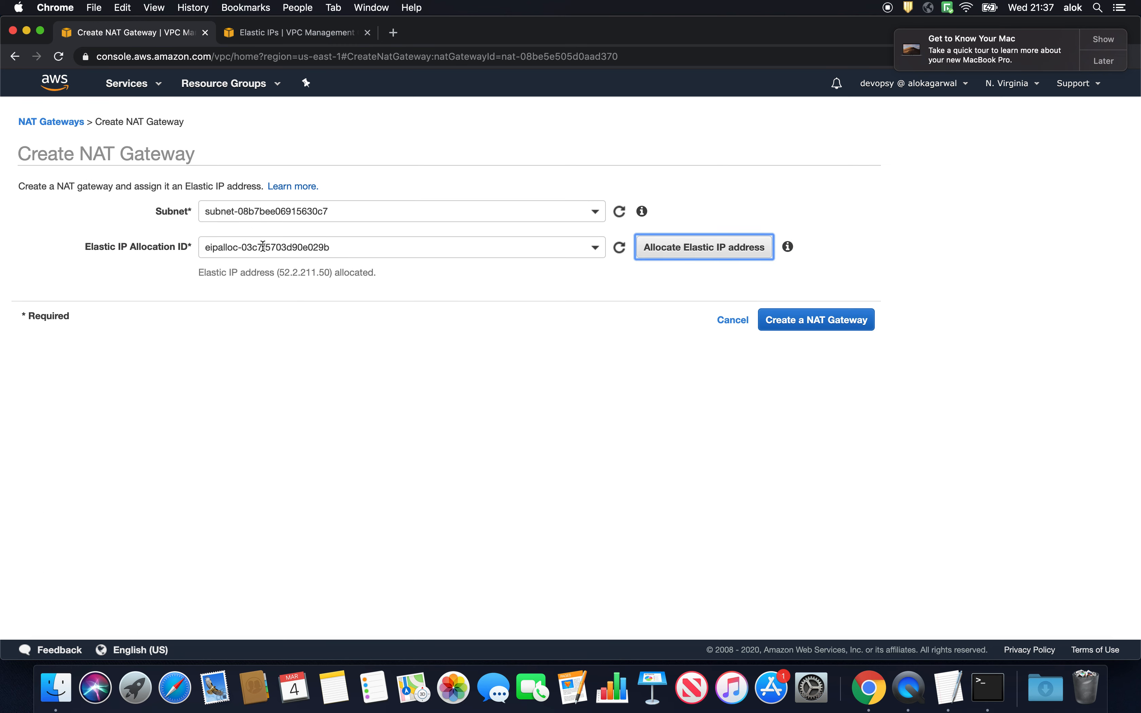
left_click(273, 33)
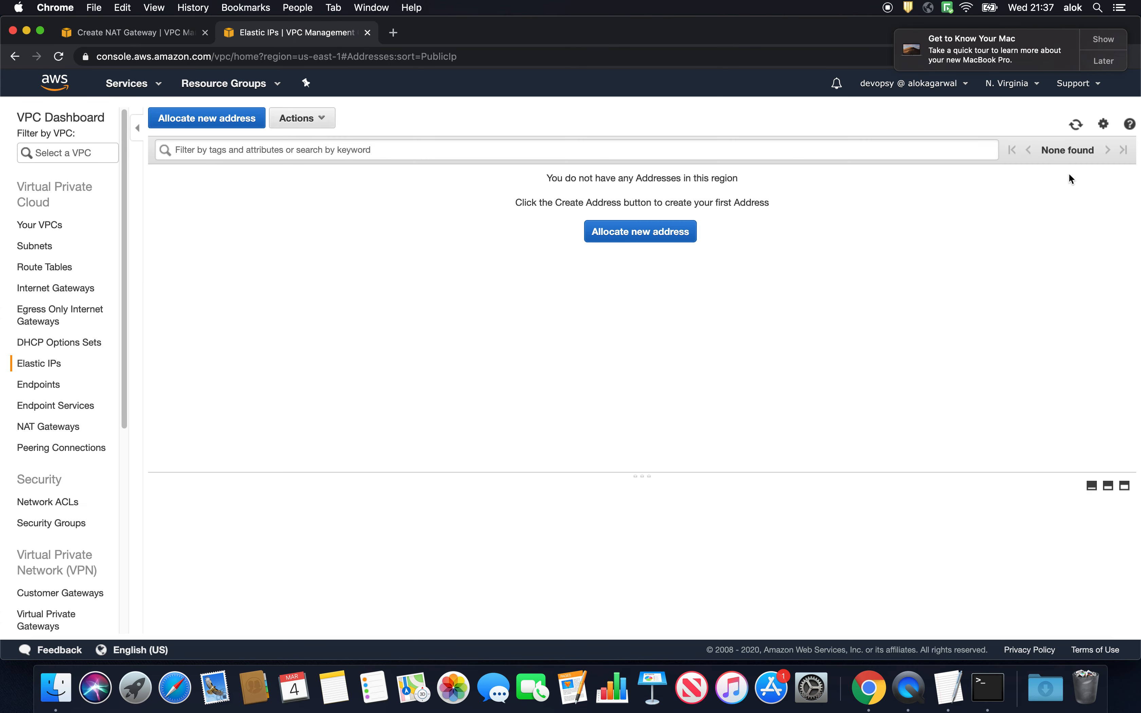
left_click(1076, 124)
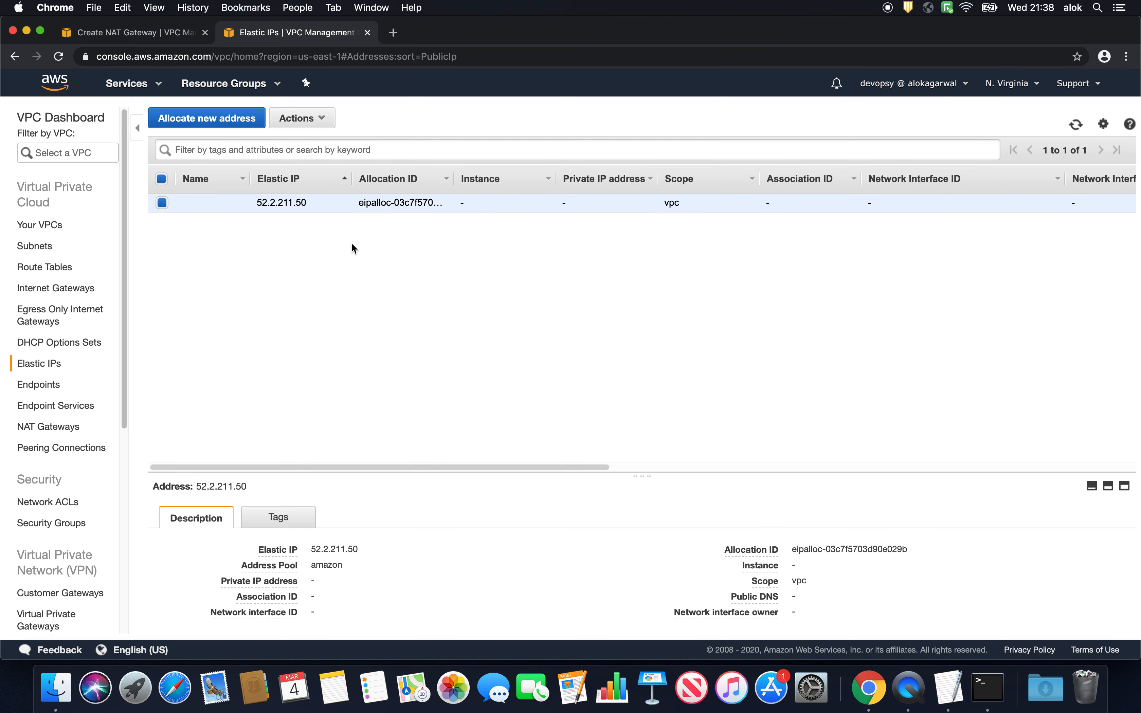
left_click(136, 35)
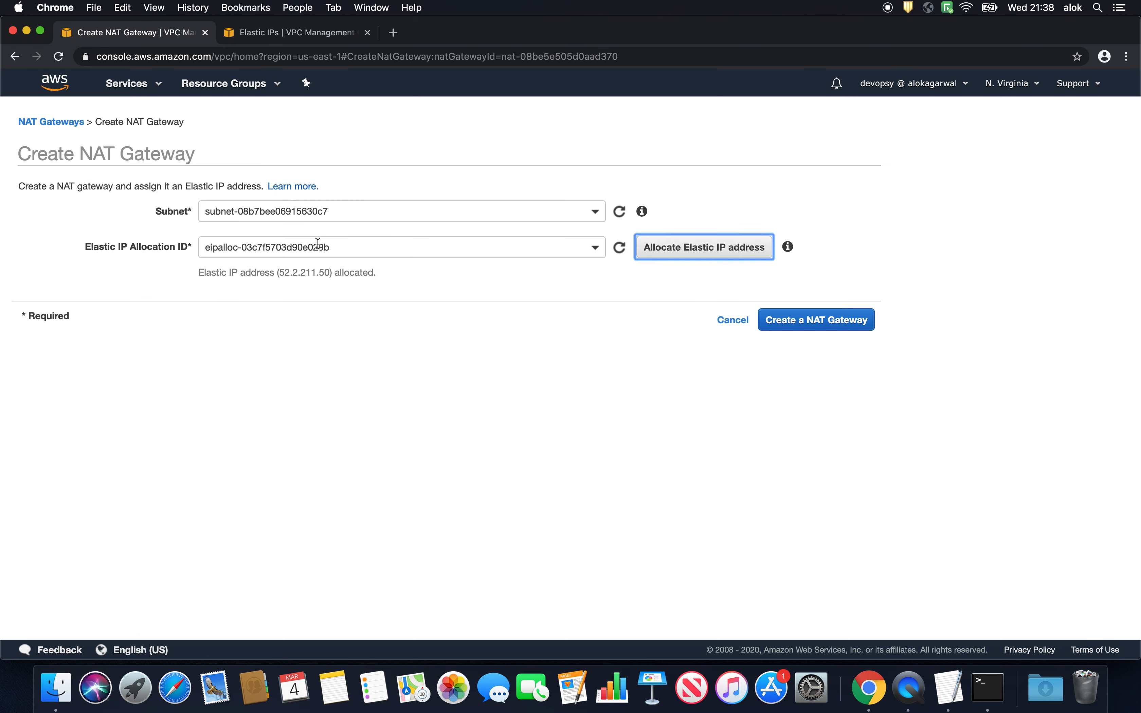
- Create the NAT gateway with the allocated Elastic IP and continue to editing the route tables
left_click(671, 365)
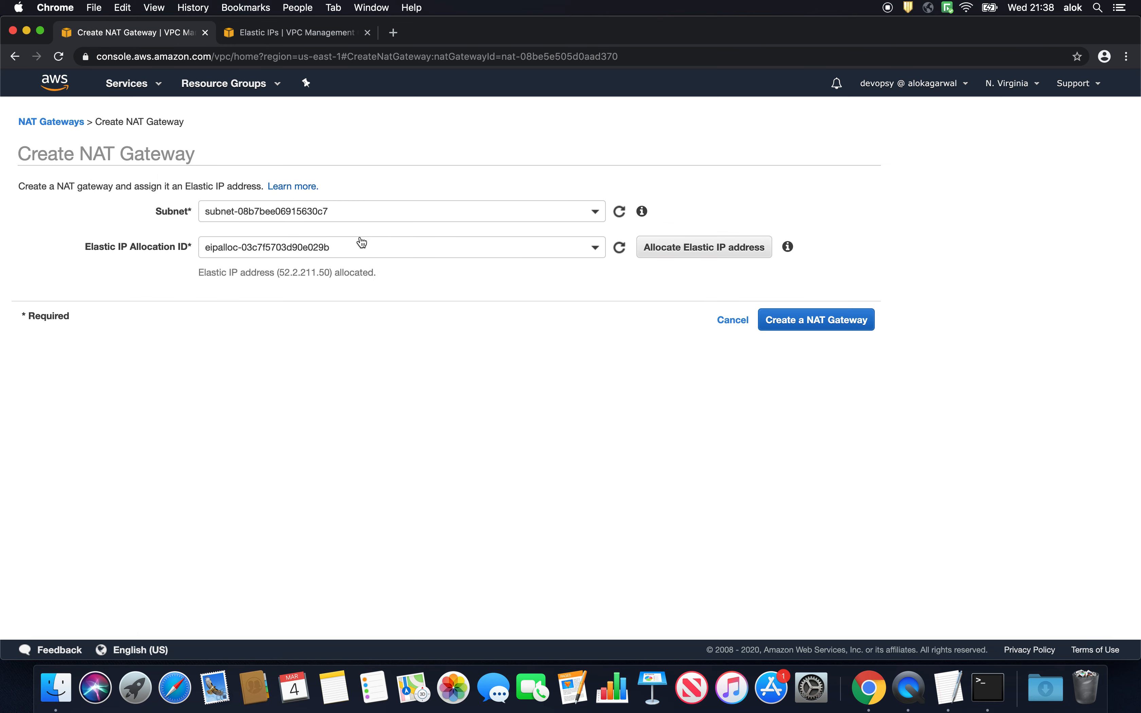
left_click(826, 323)
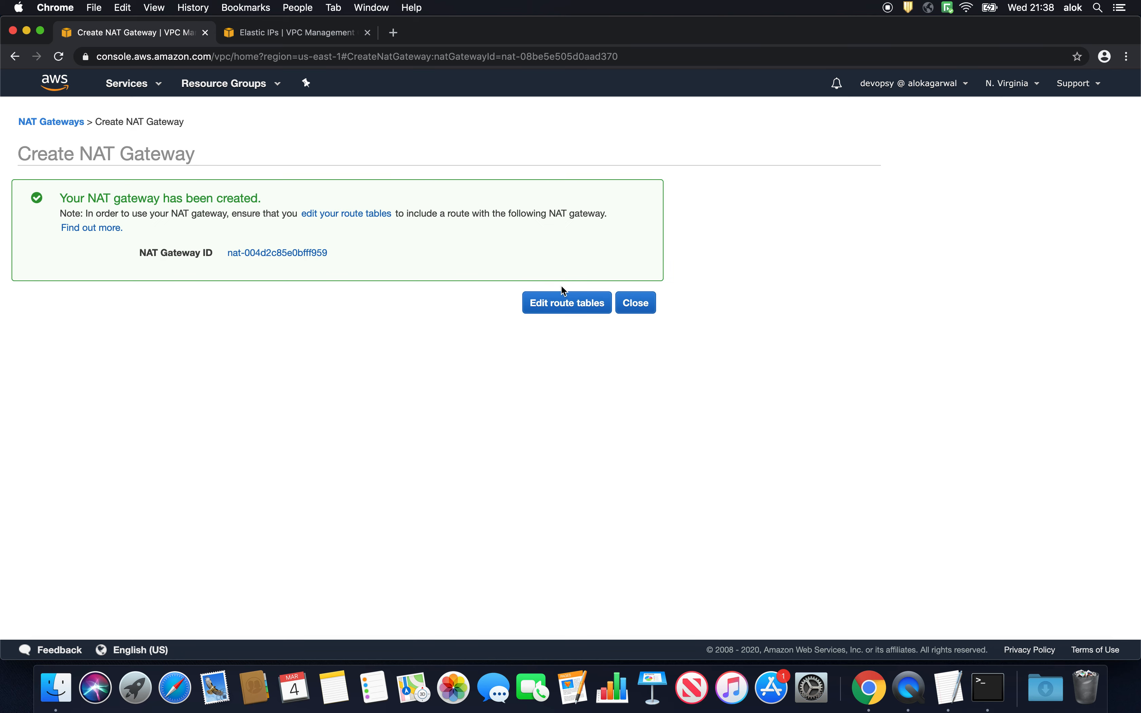
left_click(579, 306)
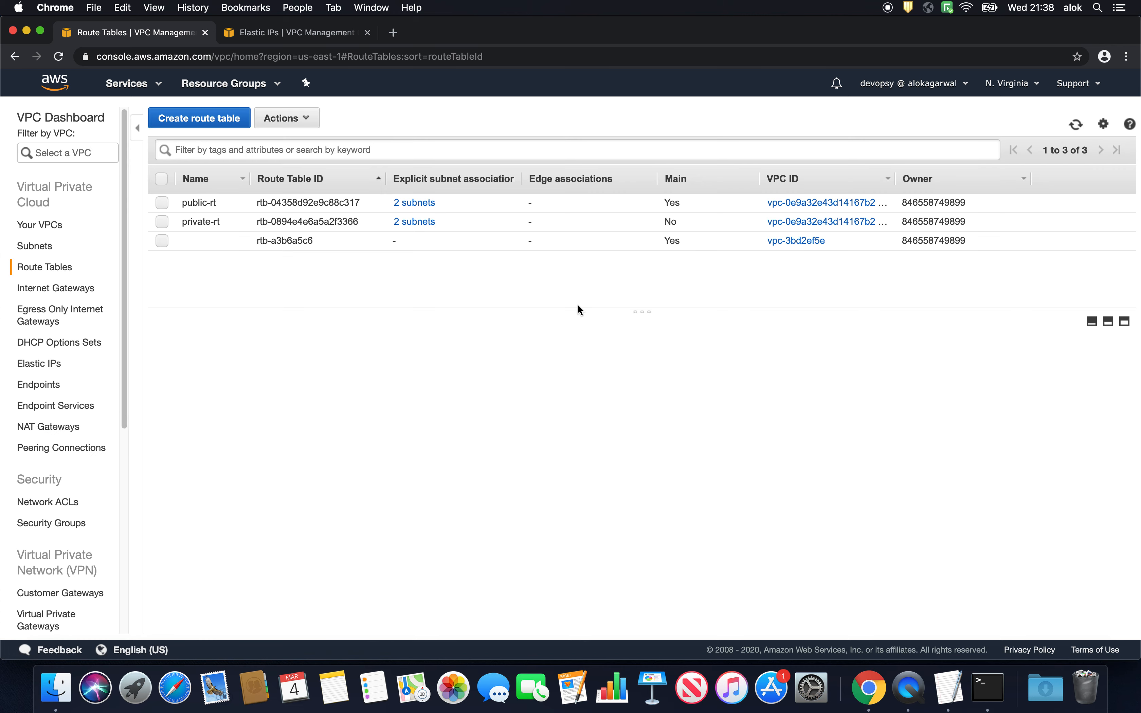
- Add a 0.0.0.0/0 route targeting the new NAT gateway to the private-rt route table and save it
left_click(205, 223)
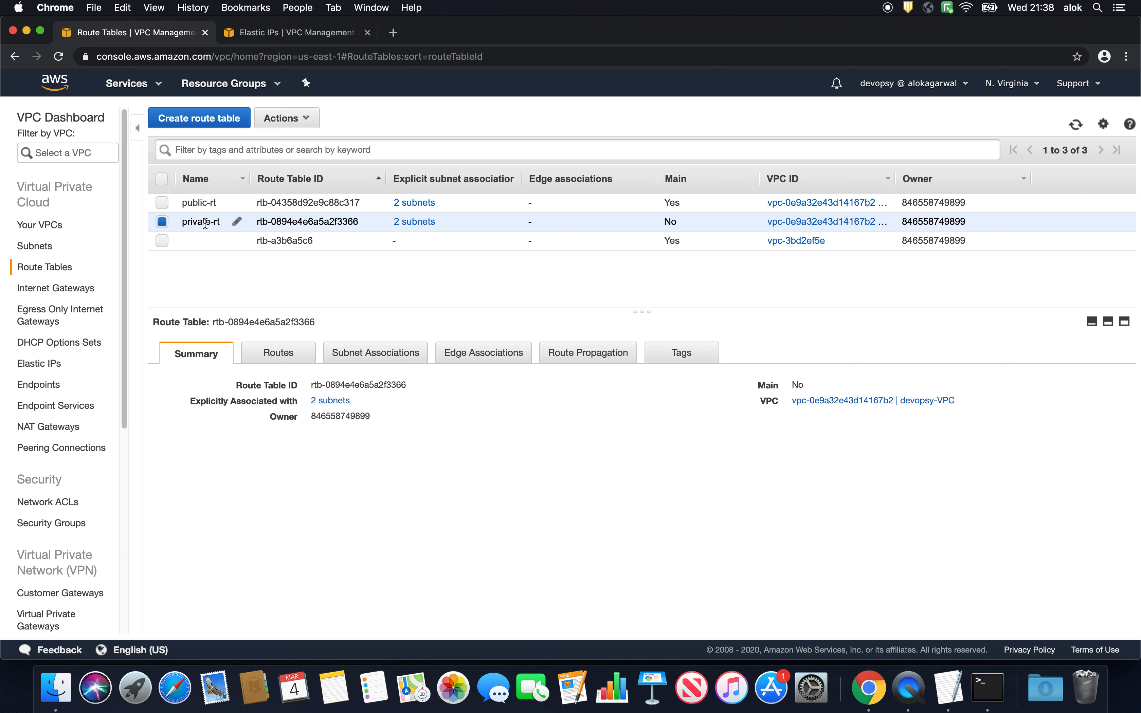
left_click(288, 358)
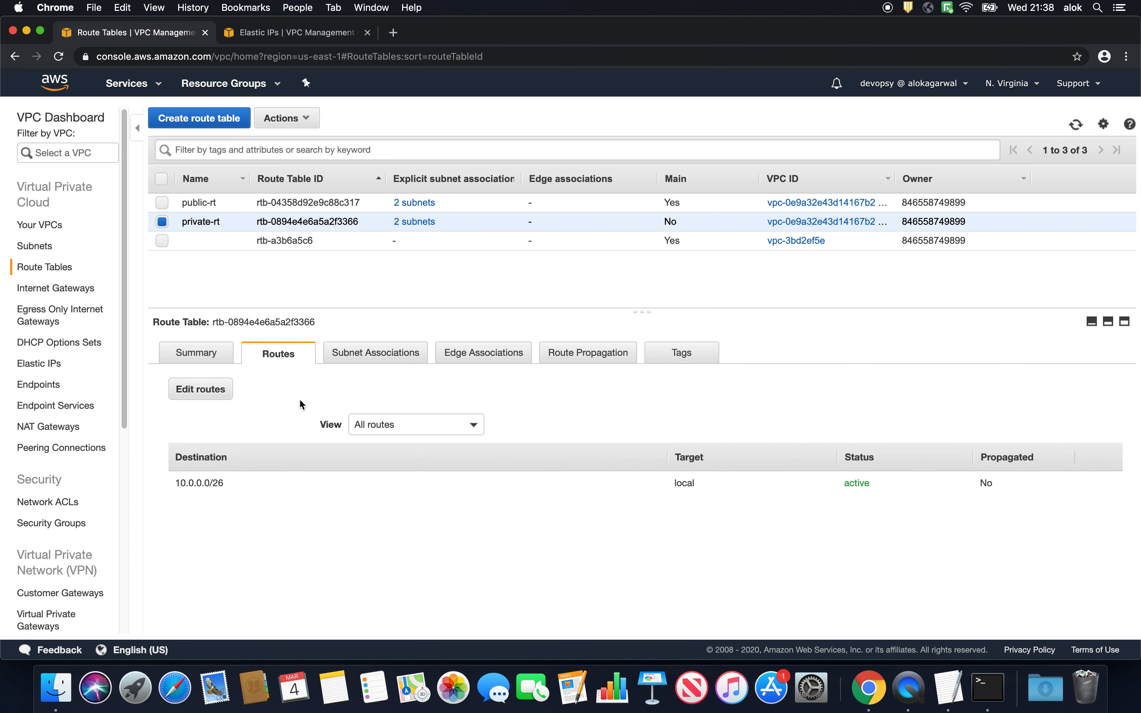
left_click(210, 392)
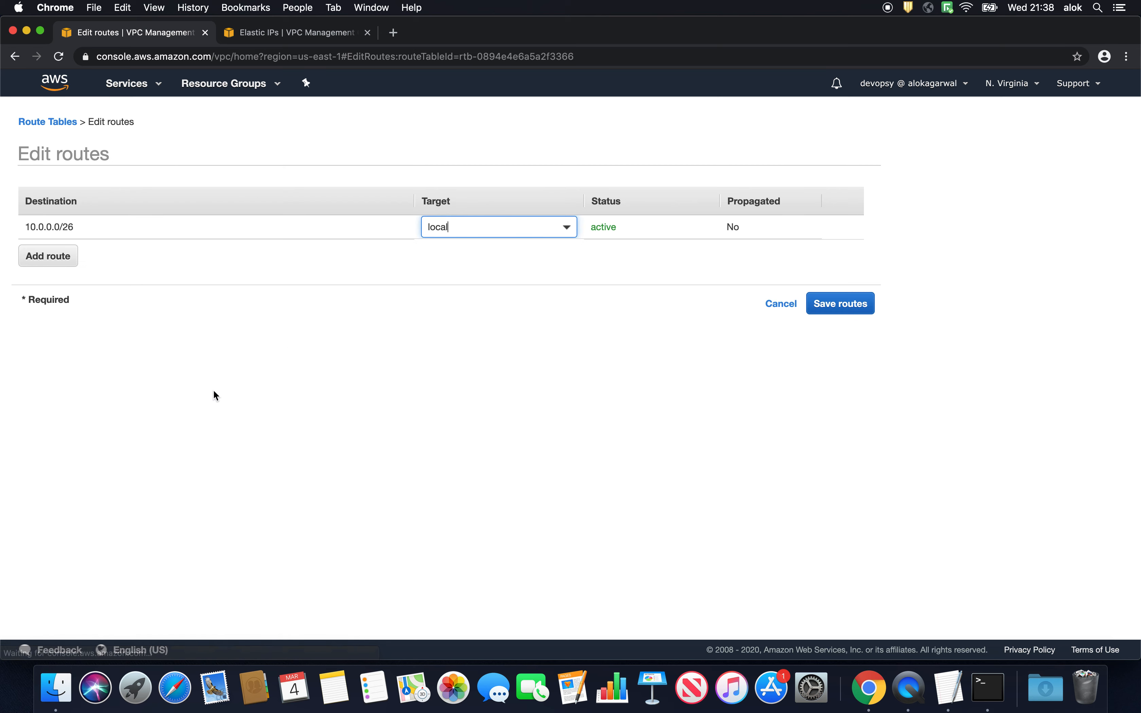
left_click(77, 263)
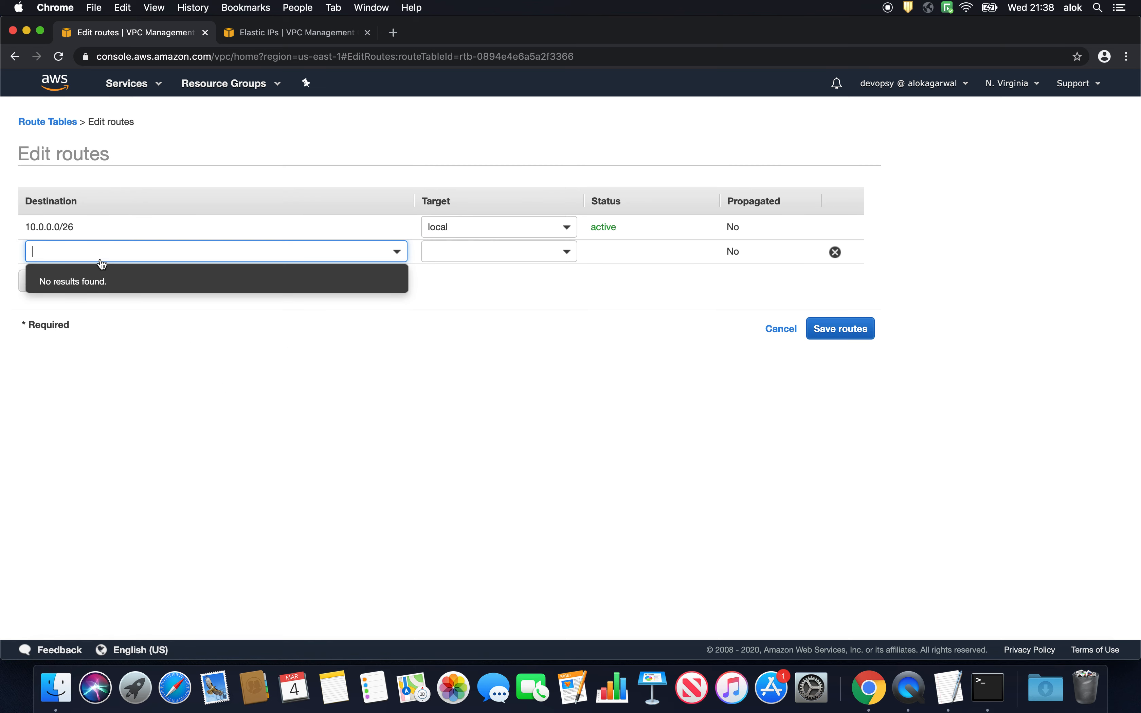
type("0.0")
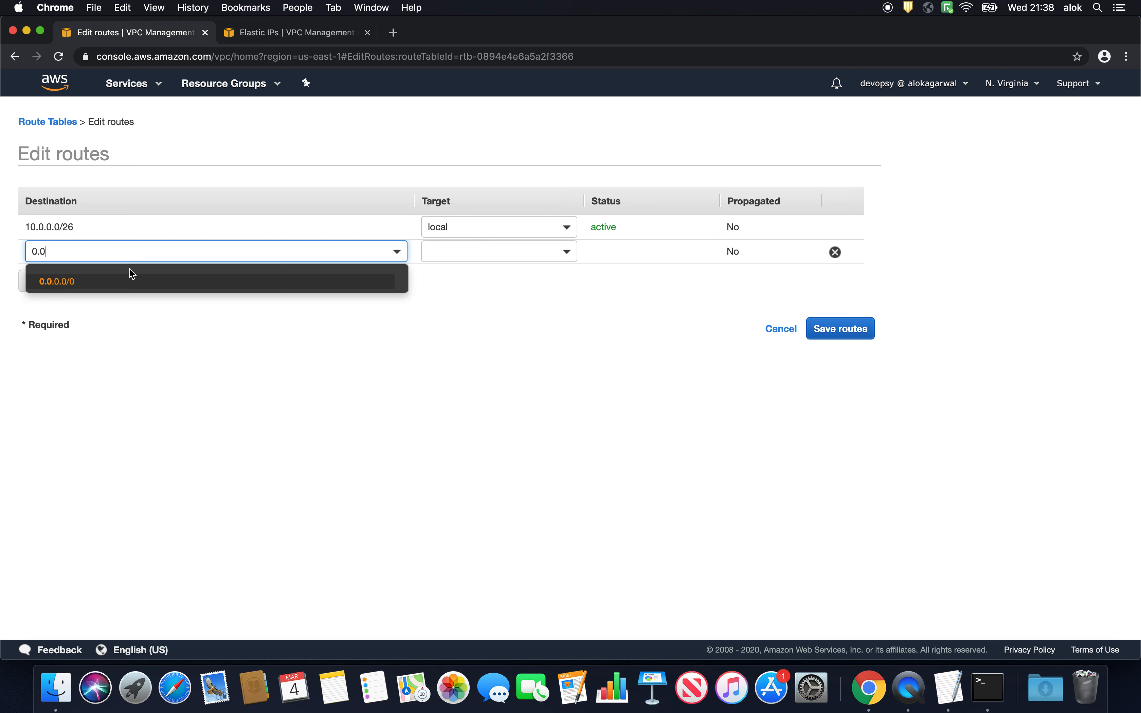
left_click(122, 281)
left_click(476, 260)
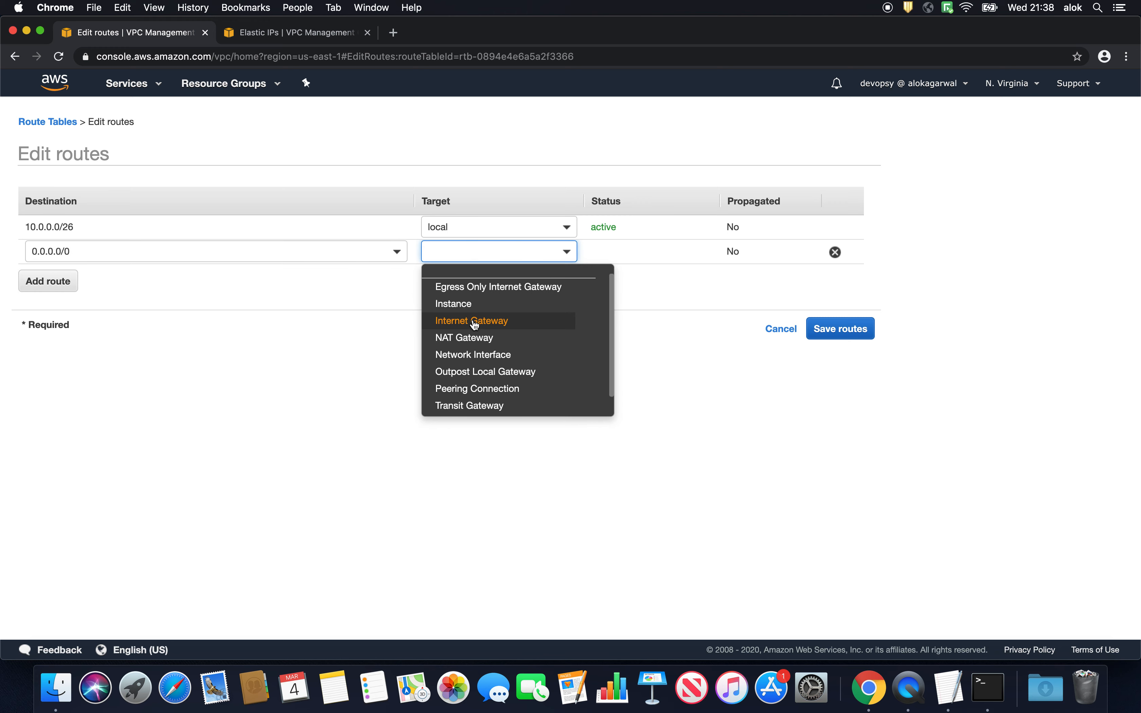
left_click(467, 338)
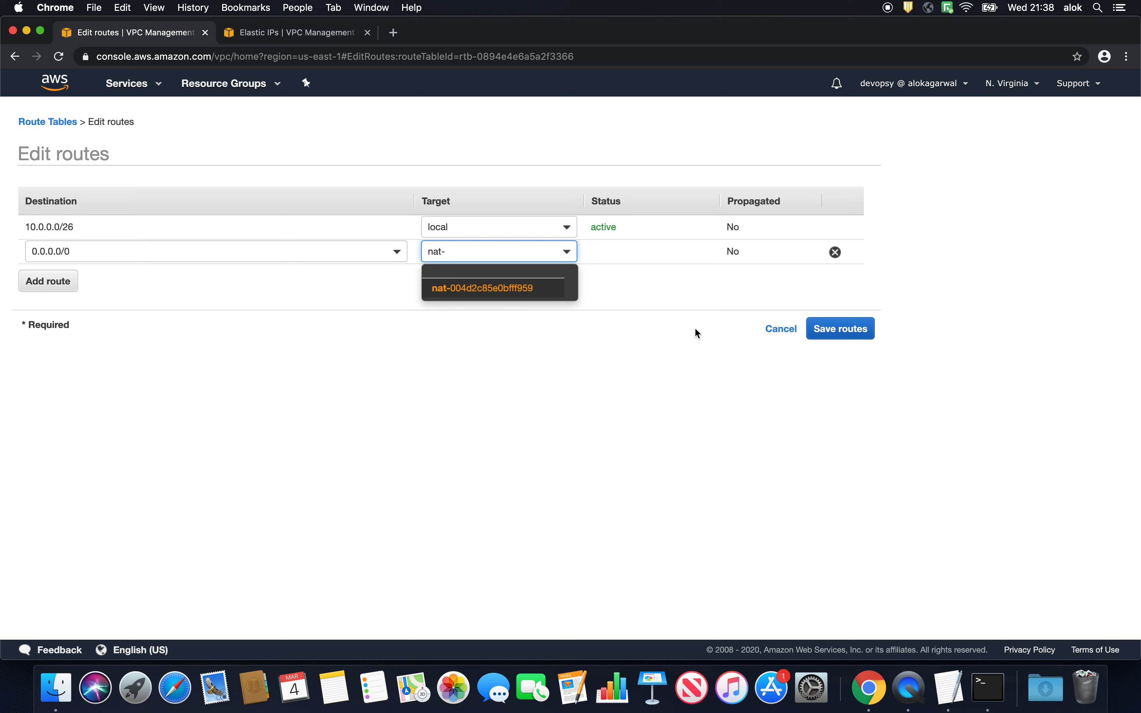
left_click(500, 288)
left_click(842, 330)
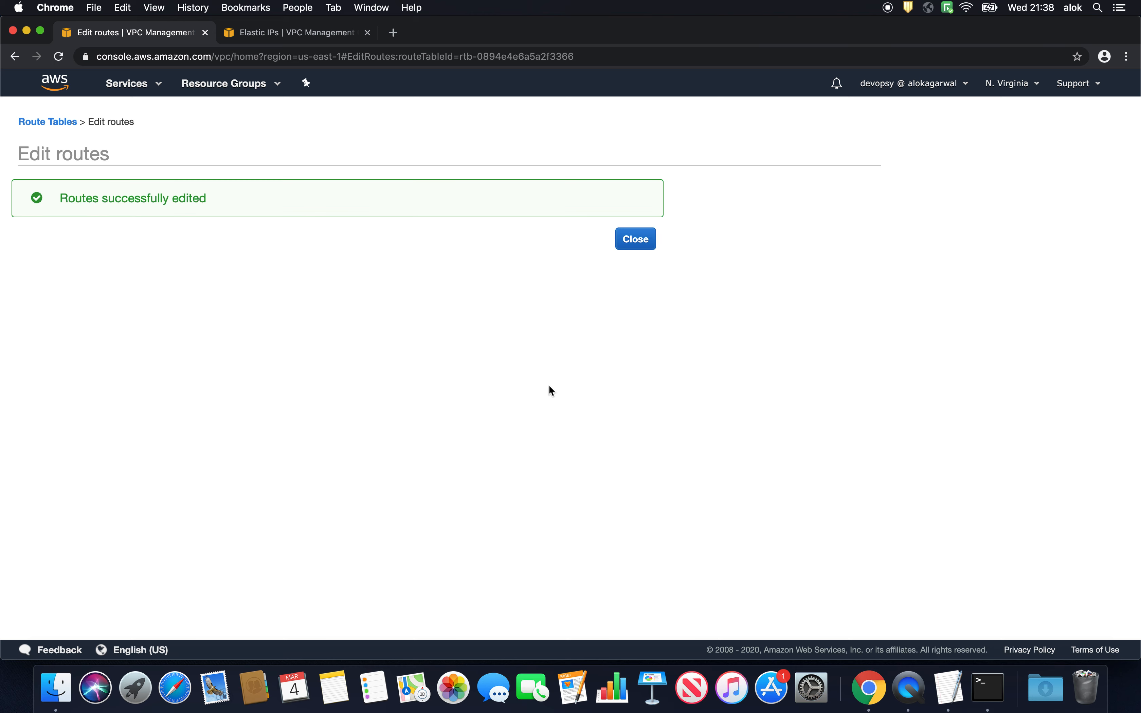
left_click(635, 238)
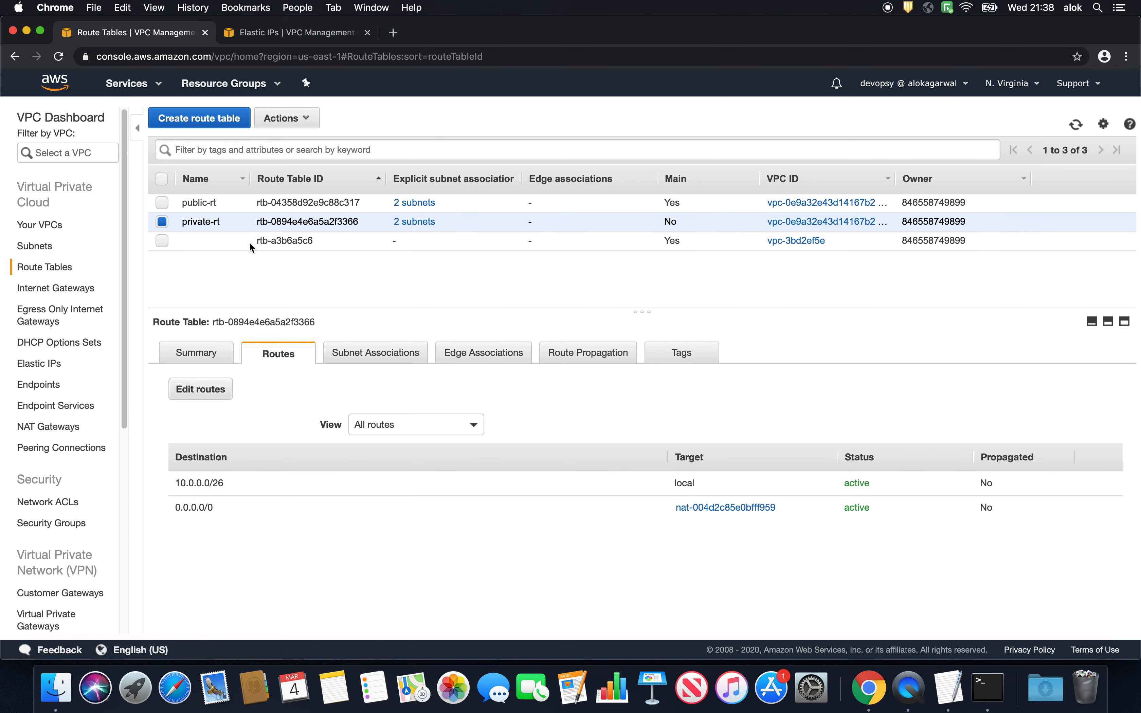
- Add a 0.0.0.0/0 route targeting the VPC's internet gateway to the public-rt route table and save it
left_click(216, 207)
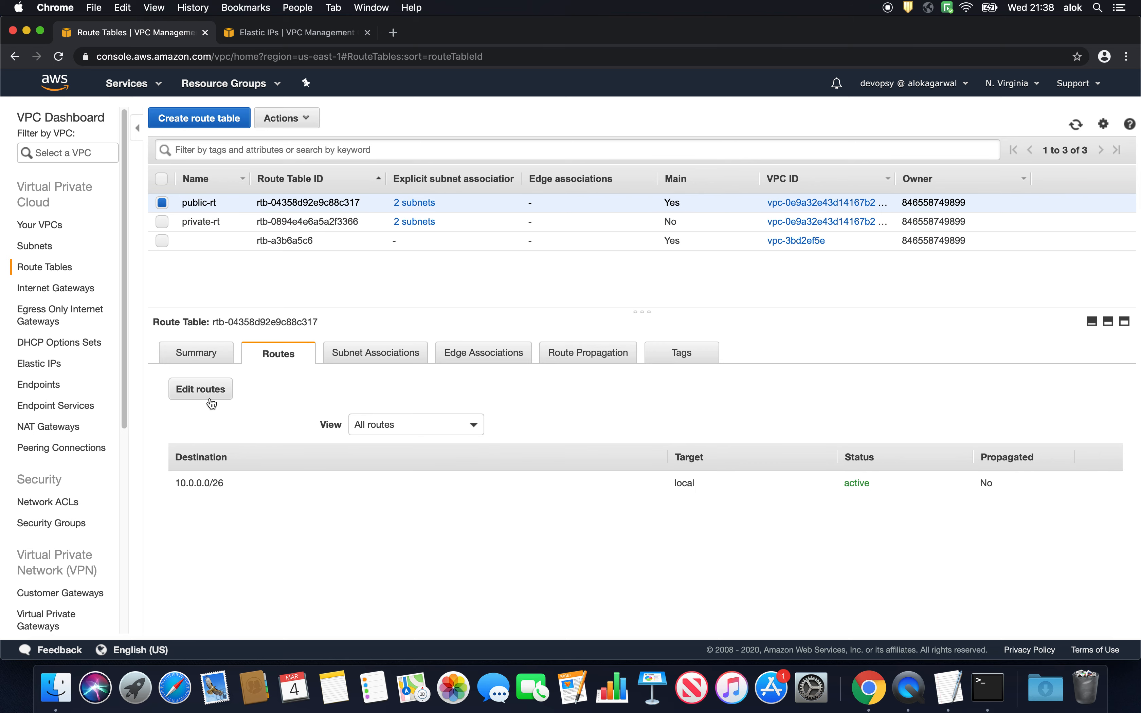
left_click(208, 388)
left_click(53, 262)
left_click(114, 253)
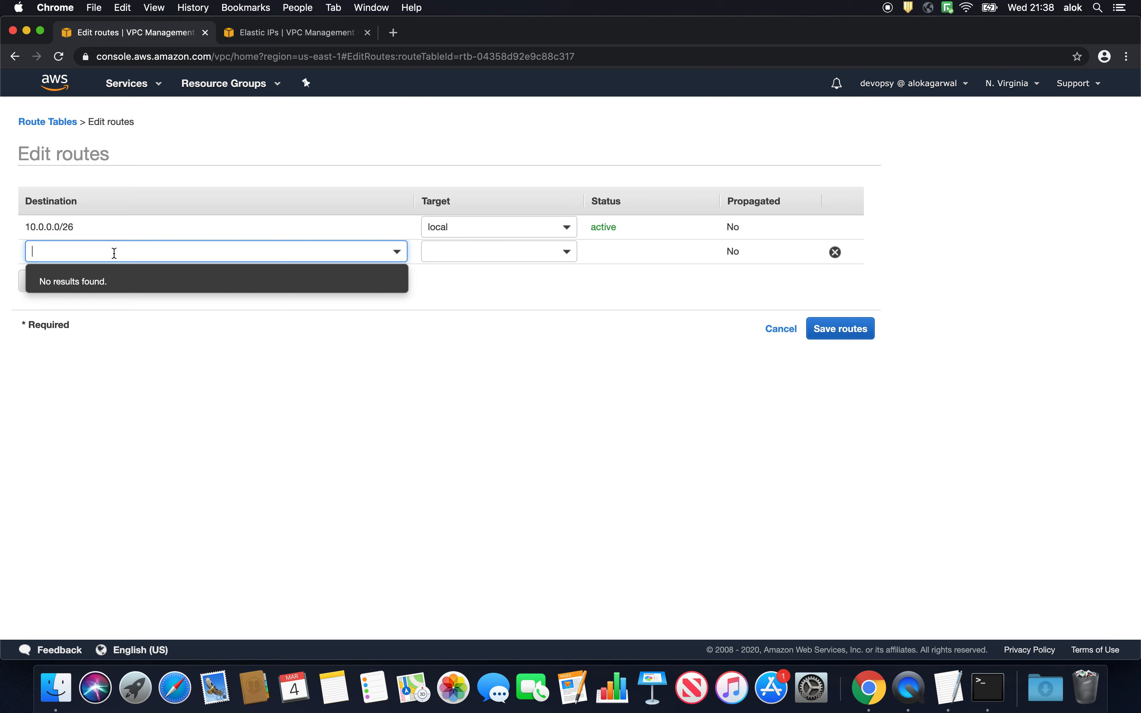
type("0.0")
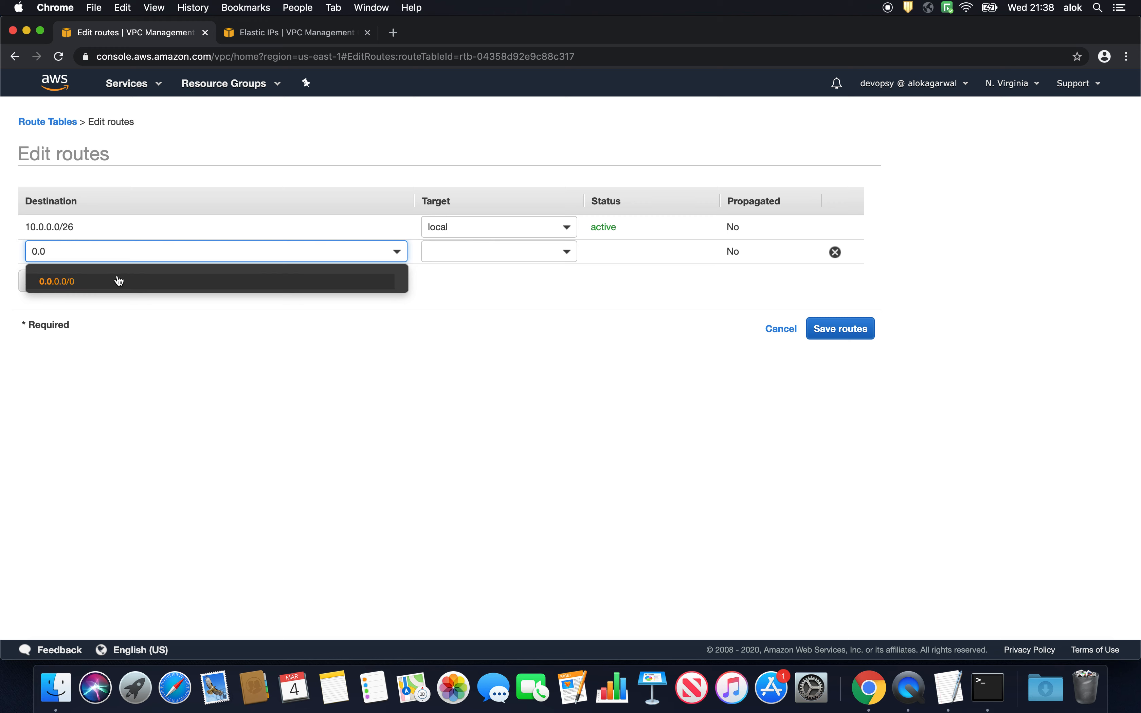
left_click(118, 281)
left_click(501, 252)
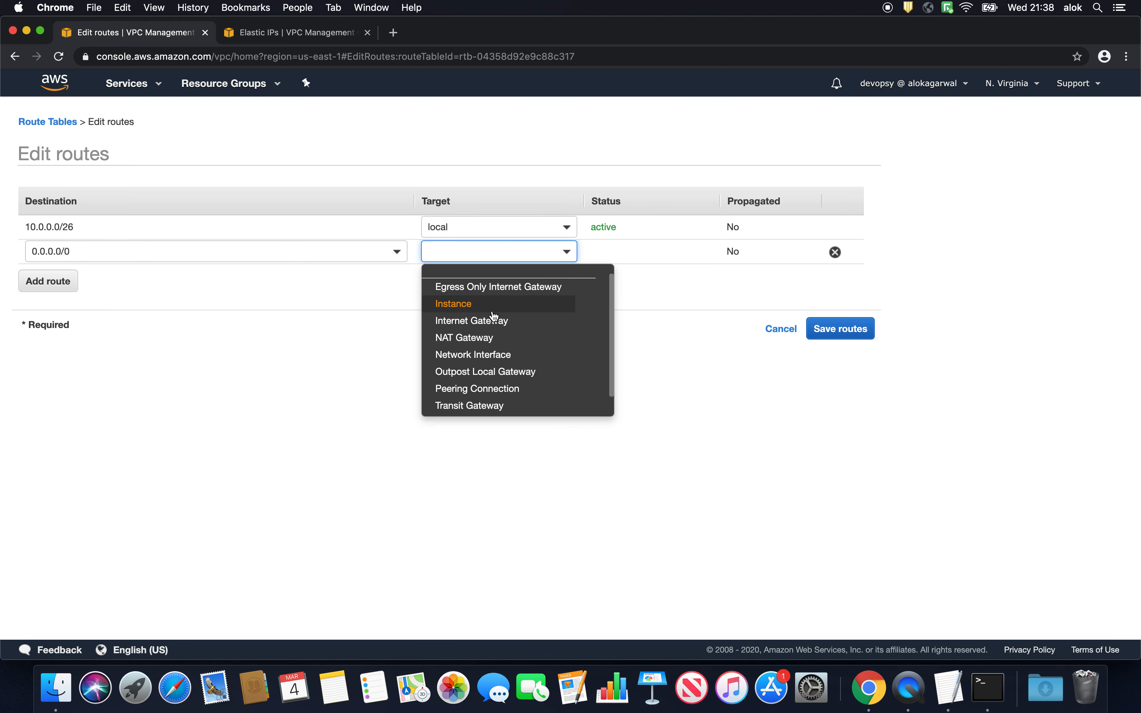
type("igw-")
left_click(511, 288)
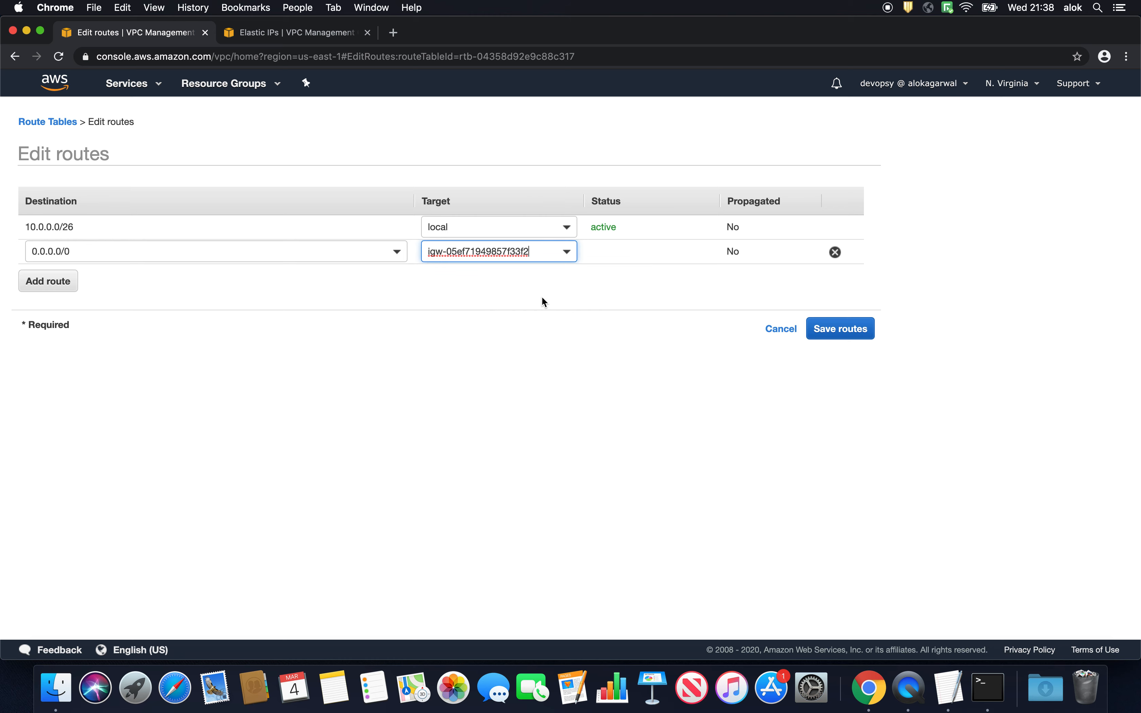
left_click(841, 328)
left_click(630, 243)
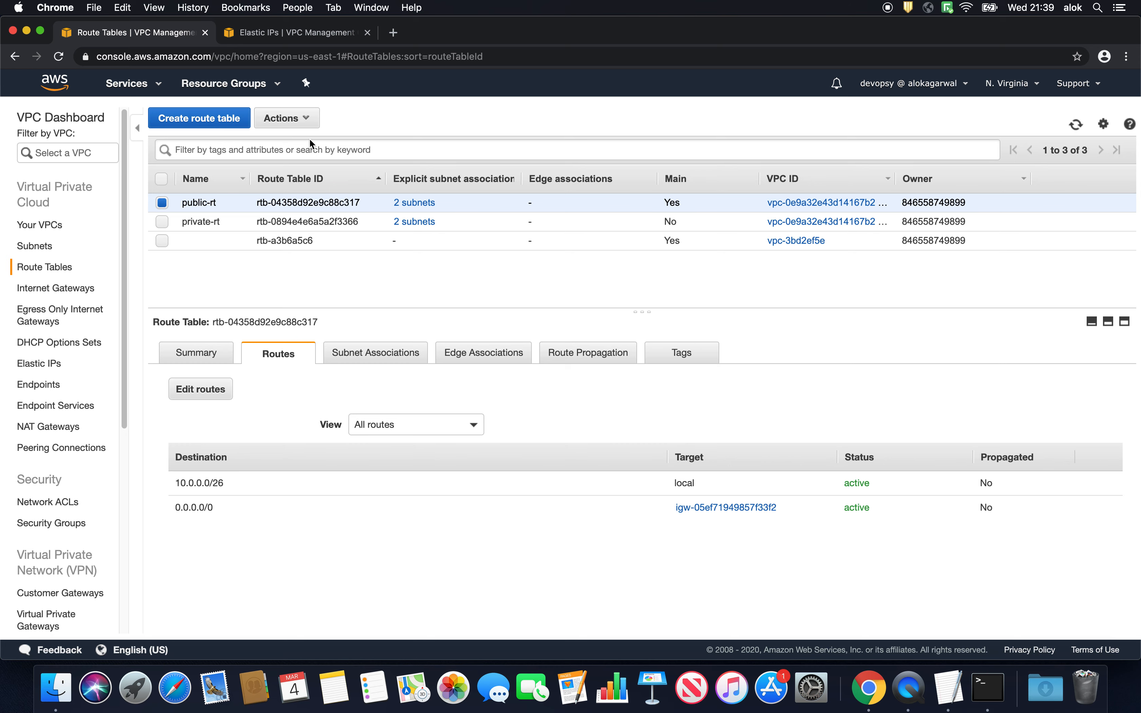
- Search the web for "nat gateway aws" in a new browser tab and examine the architecture diagram in the AWS NAT Gateways documentation
left_click(393, 33)
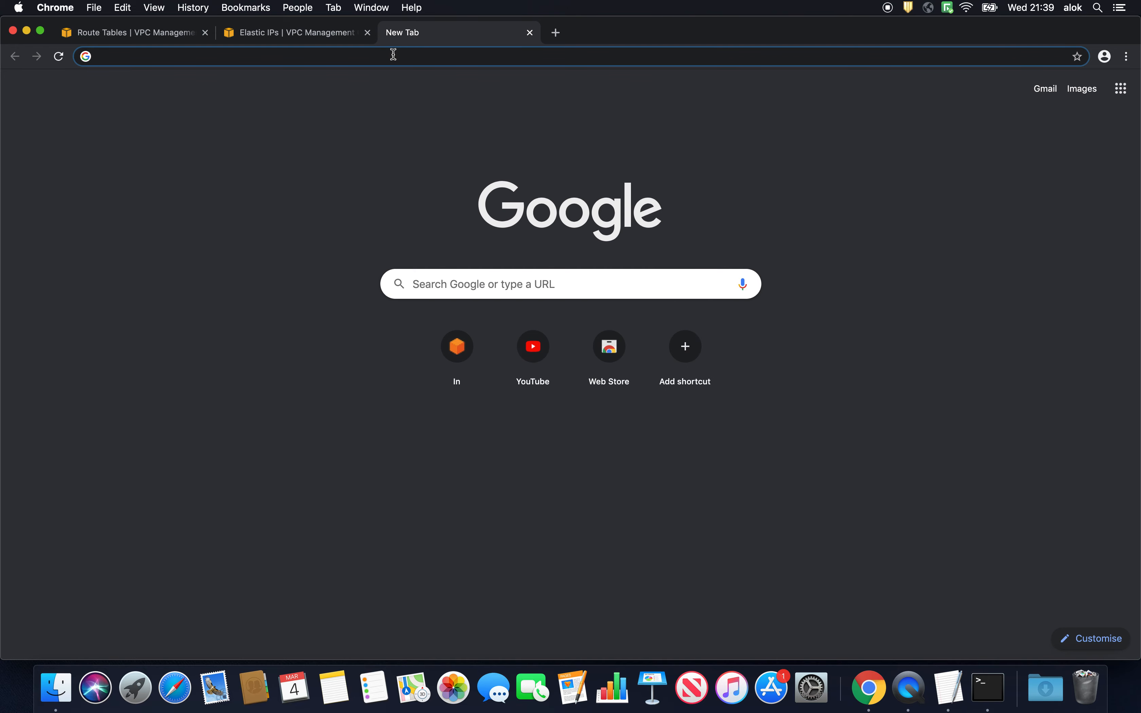
type("natgate")
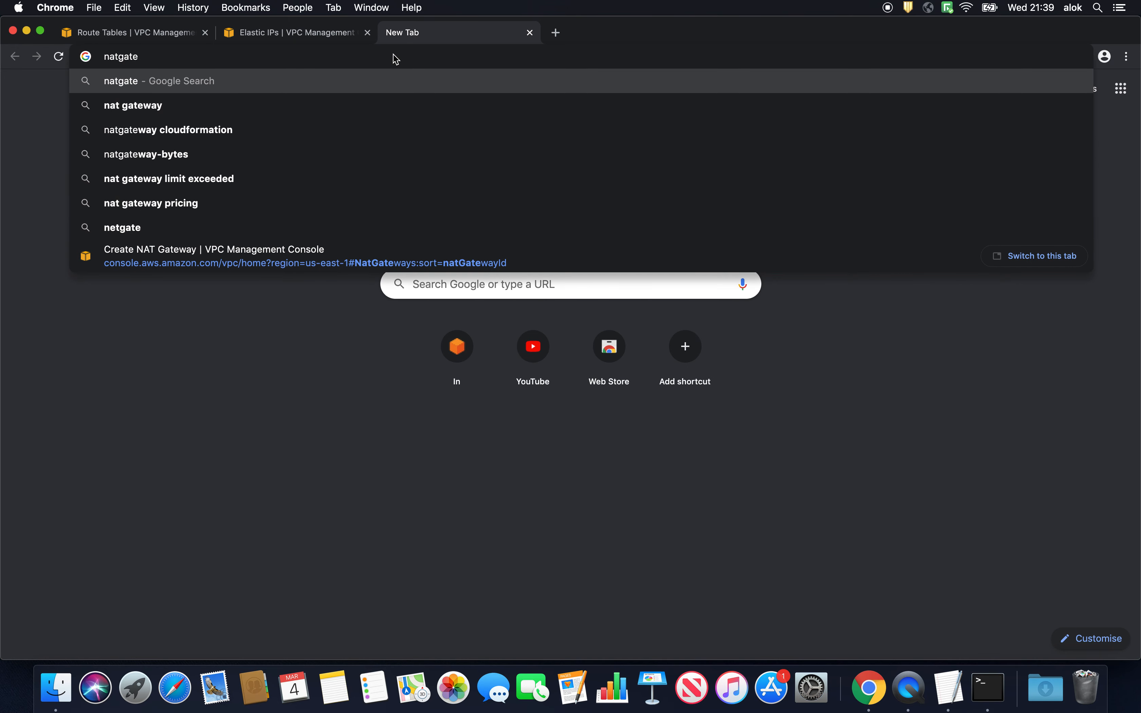
key("Down")
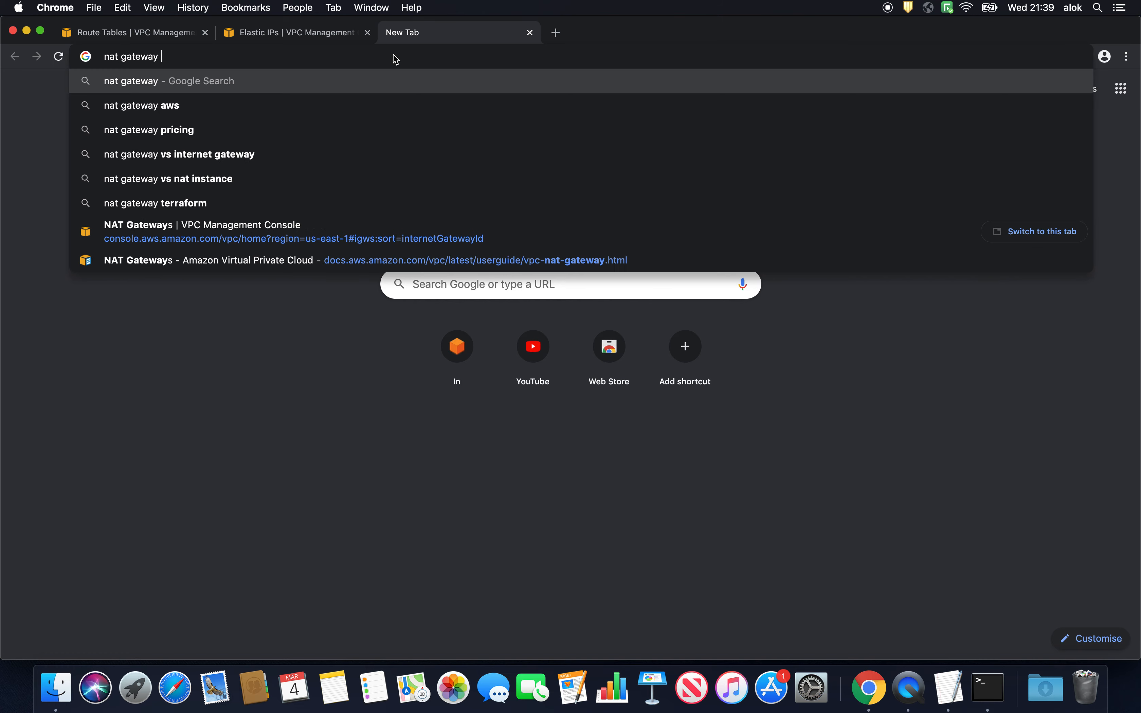
key("Down")
key("Return")
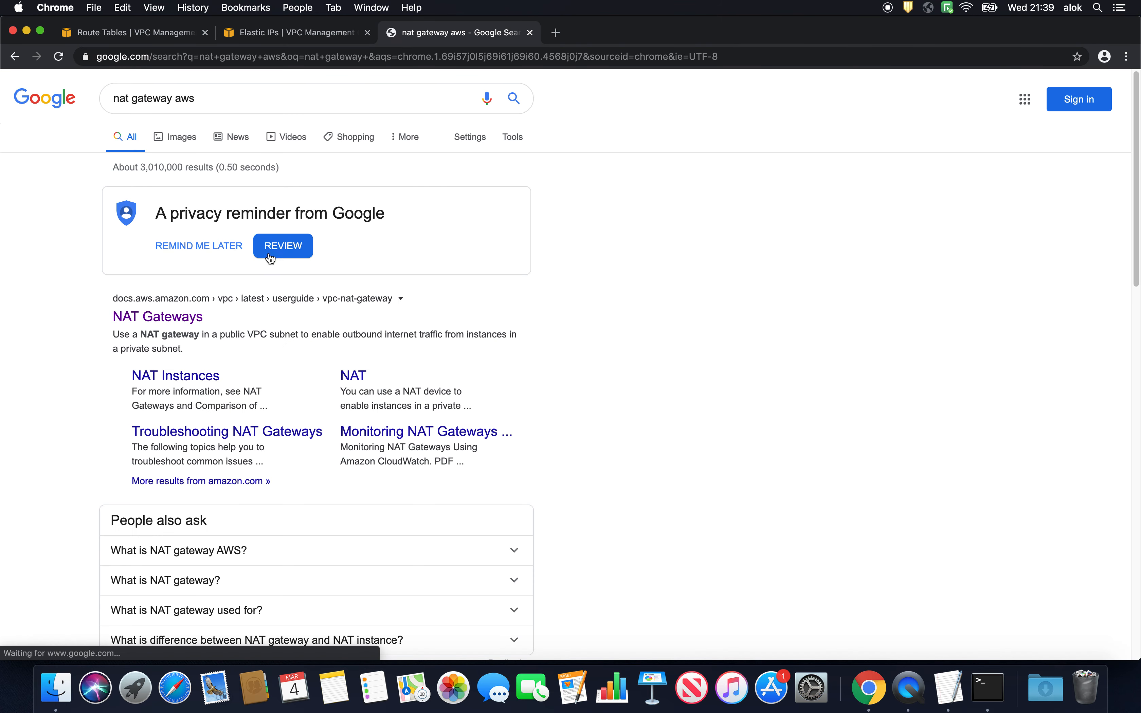
left_click(155, 318)
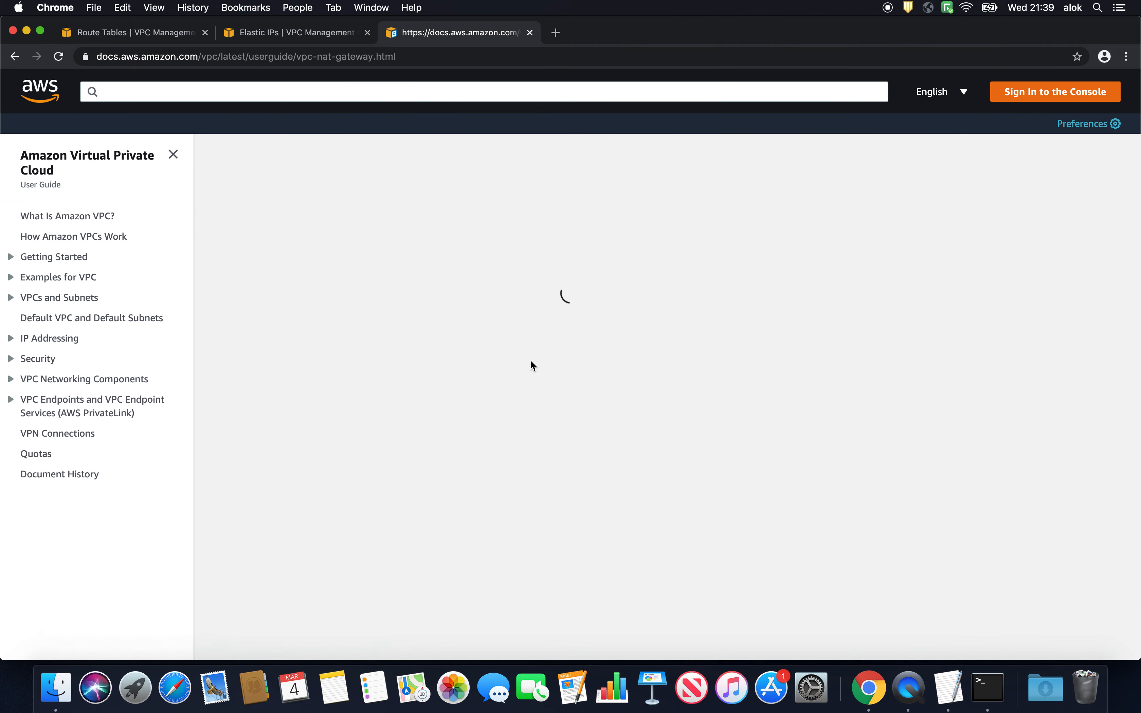
scroll(529, 364, "down", 15)
scroll(526, 389, "up", 5)
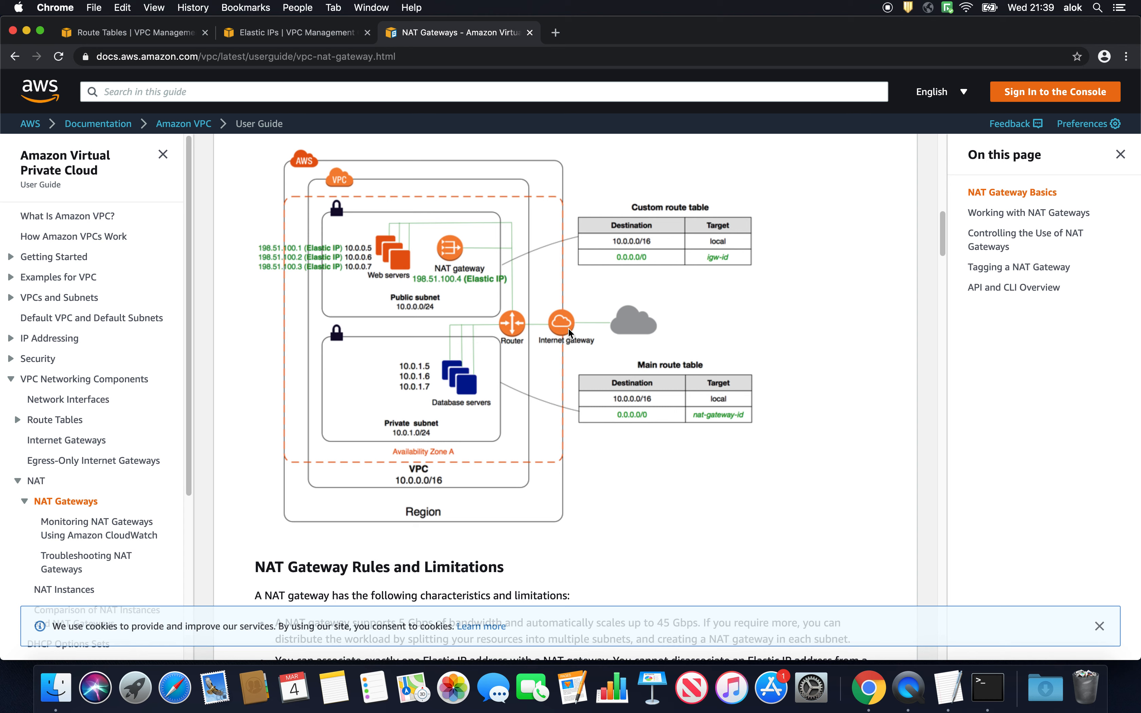
- Return to the route tables and review the routes of private-rt and public-rt
left_click(119, 34)
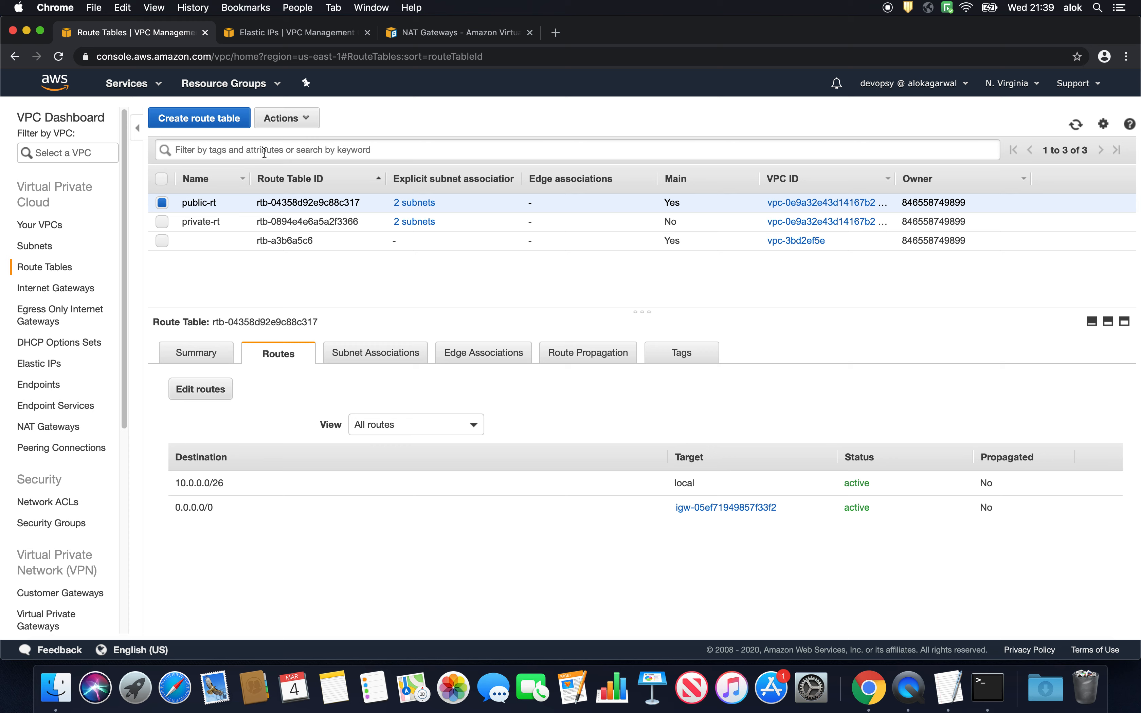
left_click(285, 118)
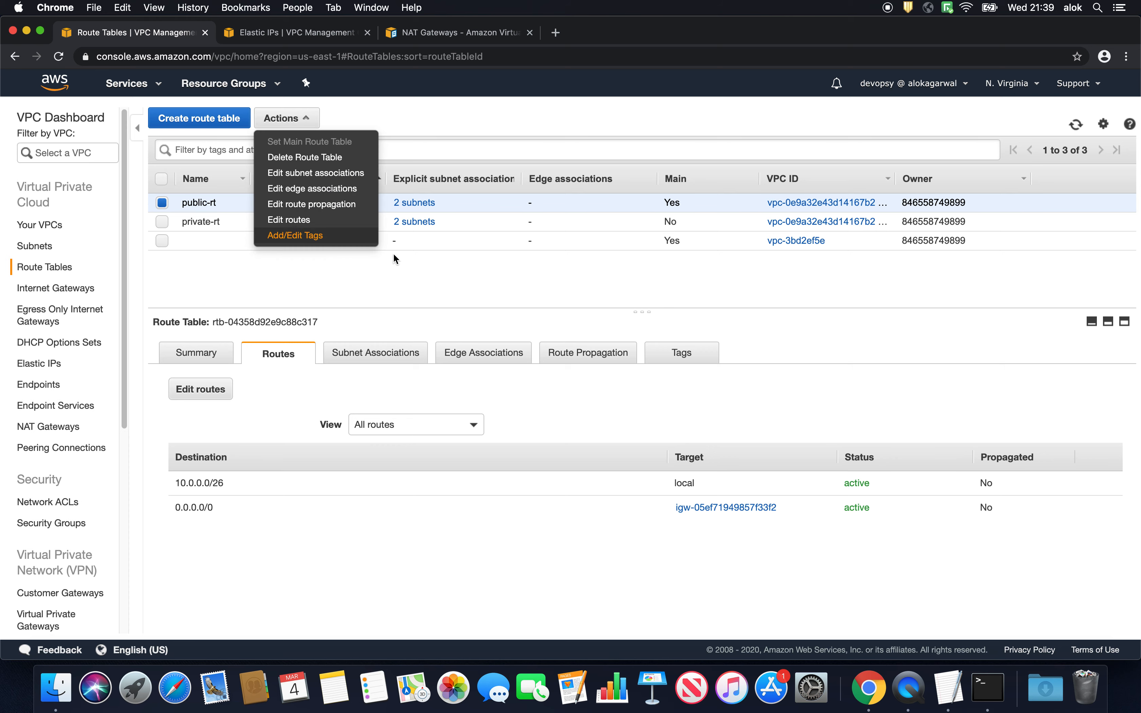
left_click(138, 222)
left_click(189, 222)
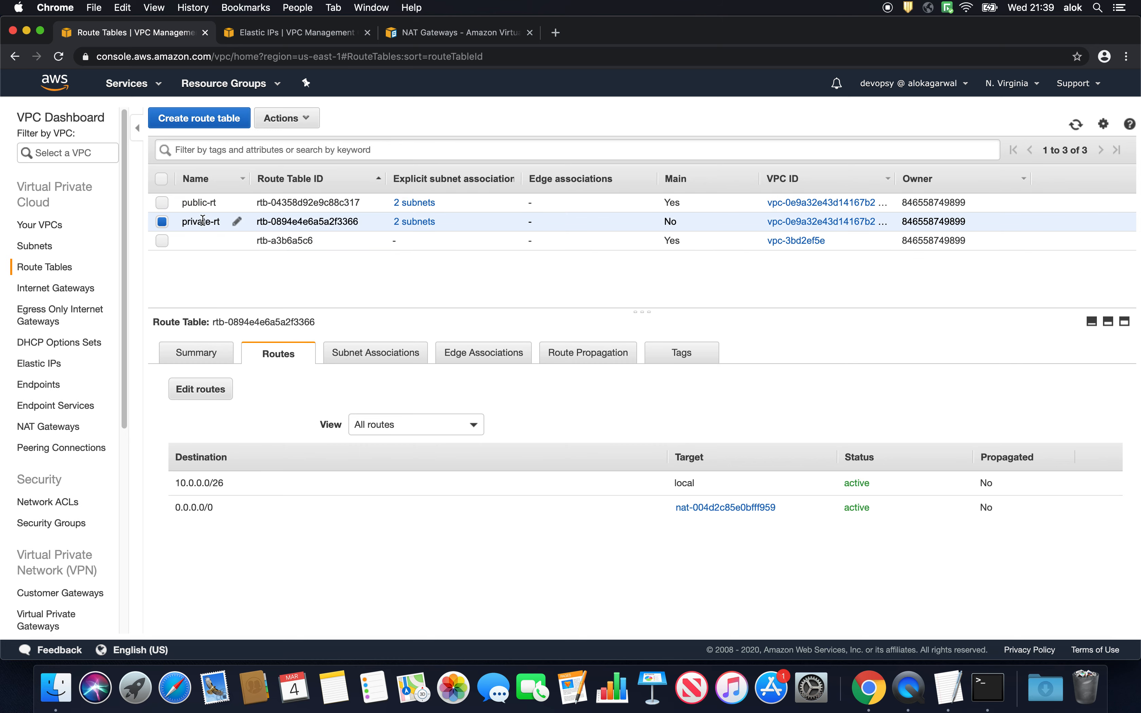
left_click(184, 203)
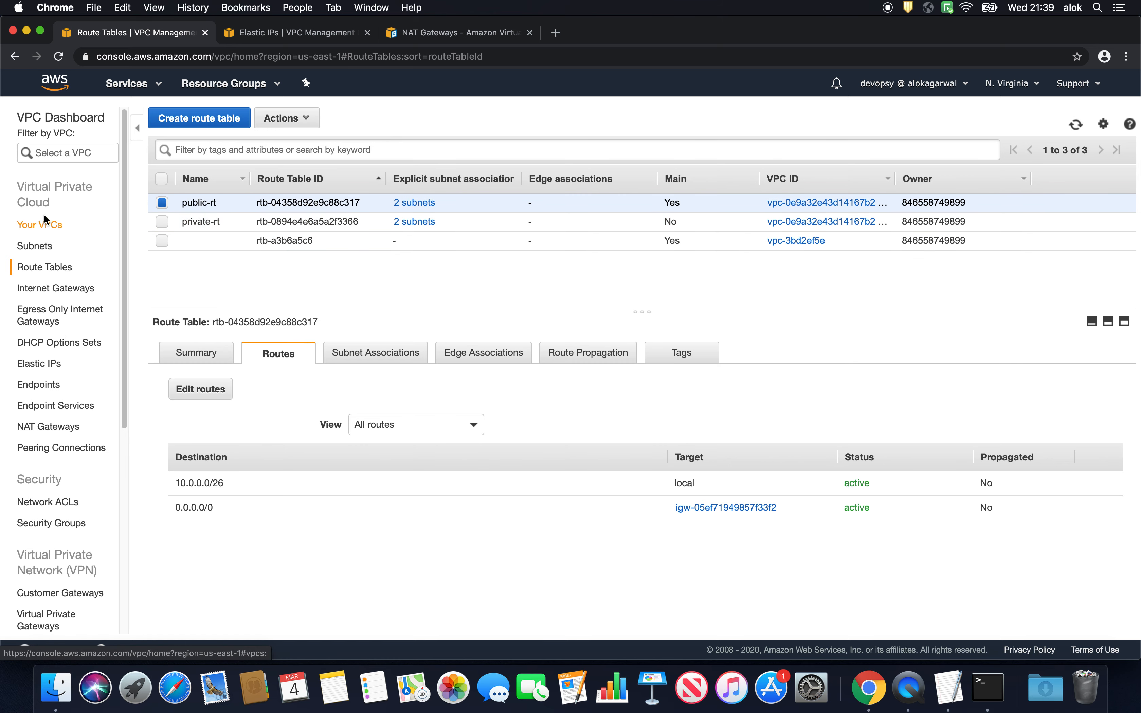
- Enable auto-assignment of public IPv4 addresses for the public-1a subnet
left_click(35, 246)
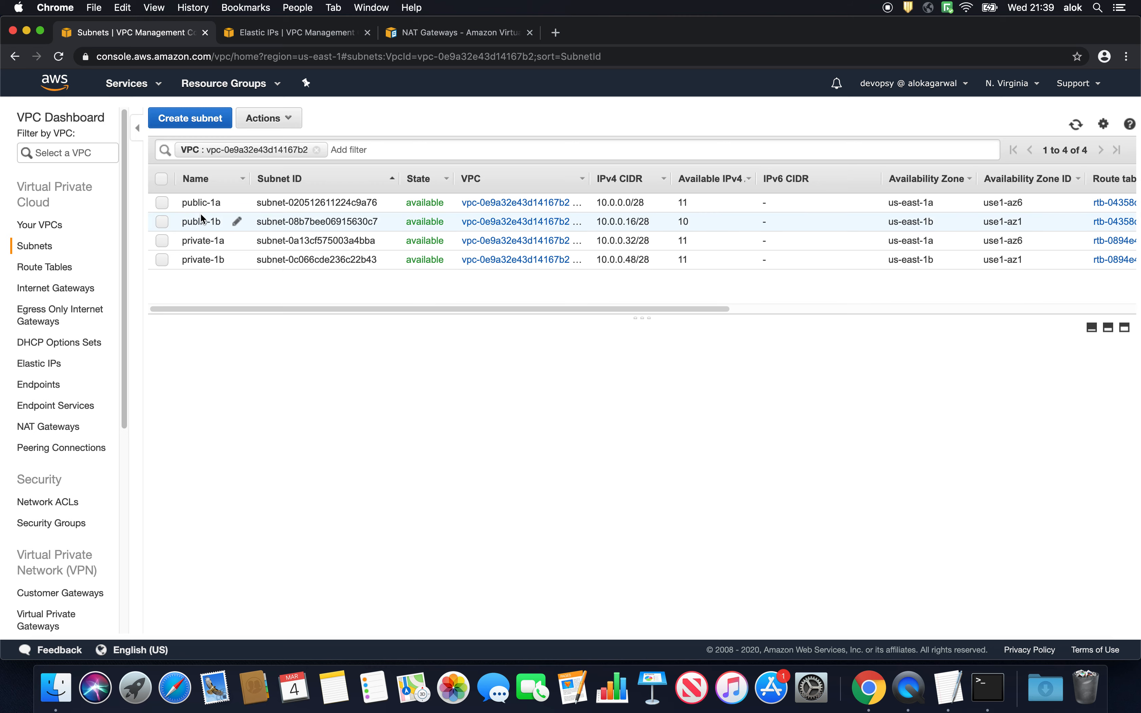
left_click(202, 203)
left_click(269, 118)
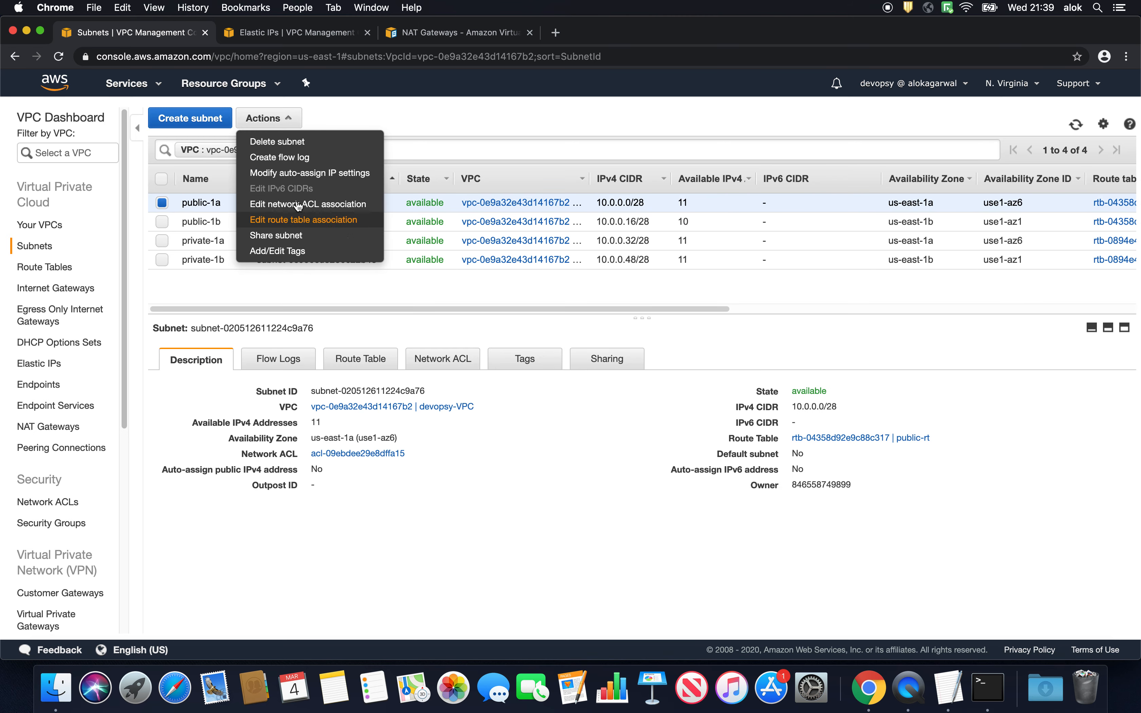
left_click(302, 175)
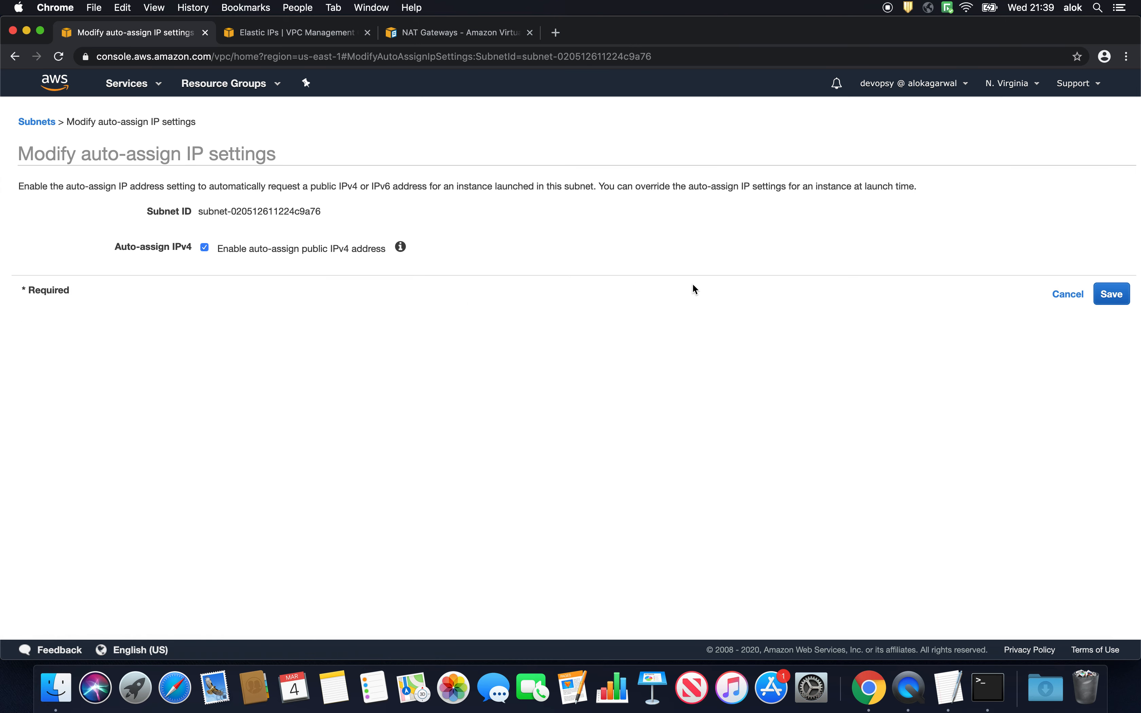
left_click(1111, 294)
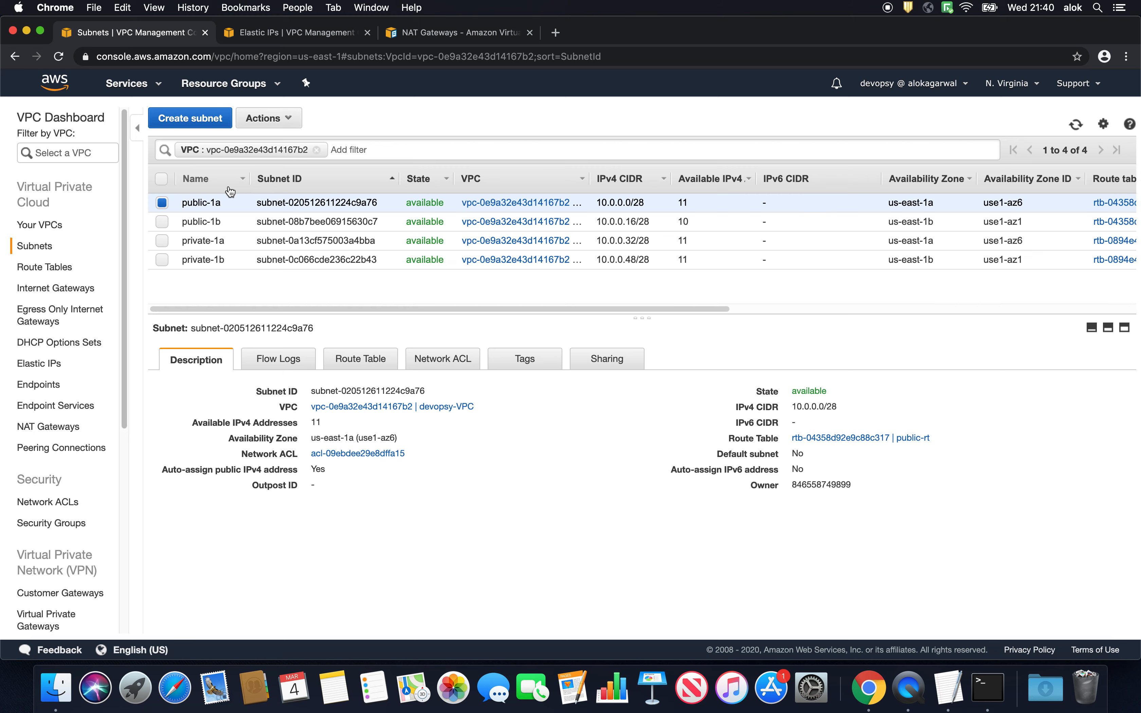
- Enable auto-assignment of public IPv4 addresses for the public-1b subnet
left_click(208, 222)
left_click(278, 119)
left_click(282, 174)
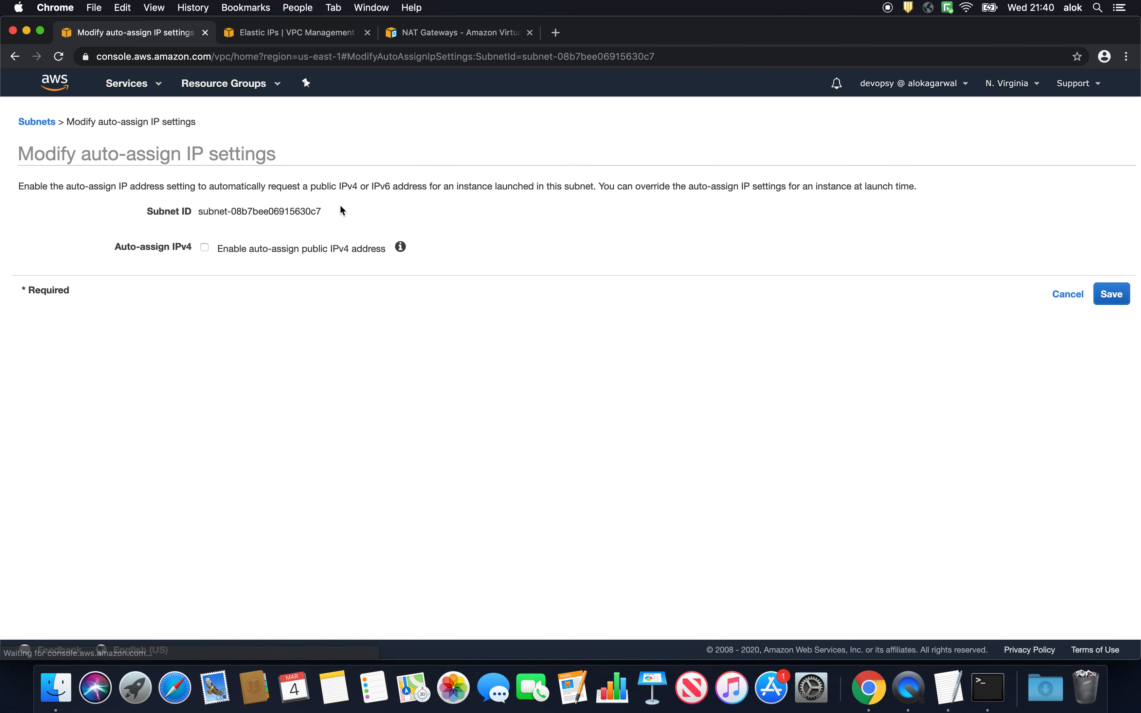
left_click(205, 246)
left_click(1101, 288)
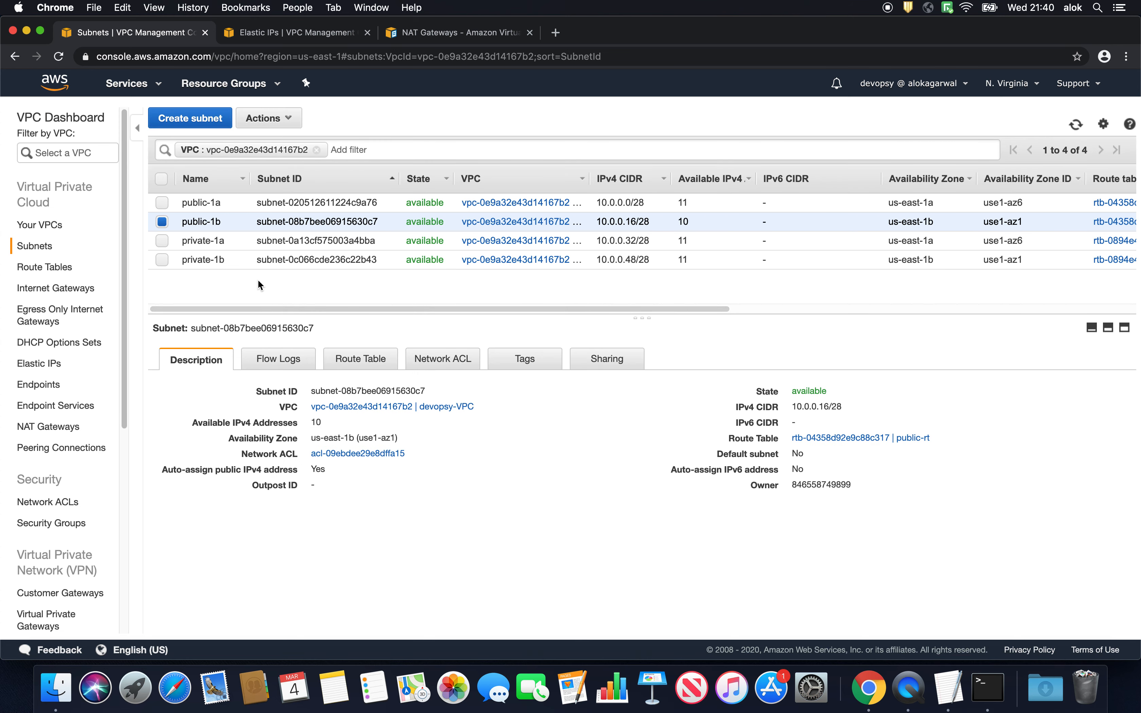
- Enable DNS hostnames for devopsy-VPC and return to the VPC list
left_click(36, 227)
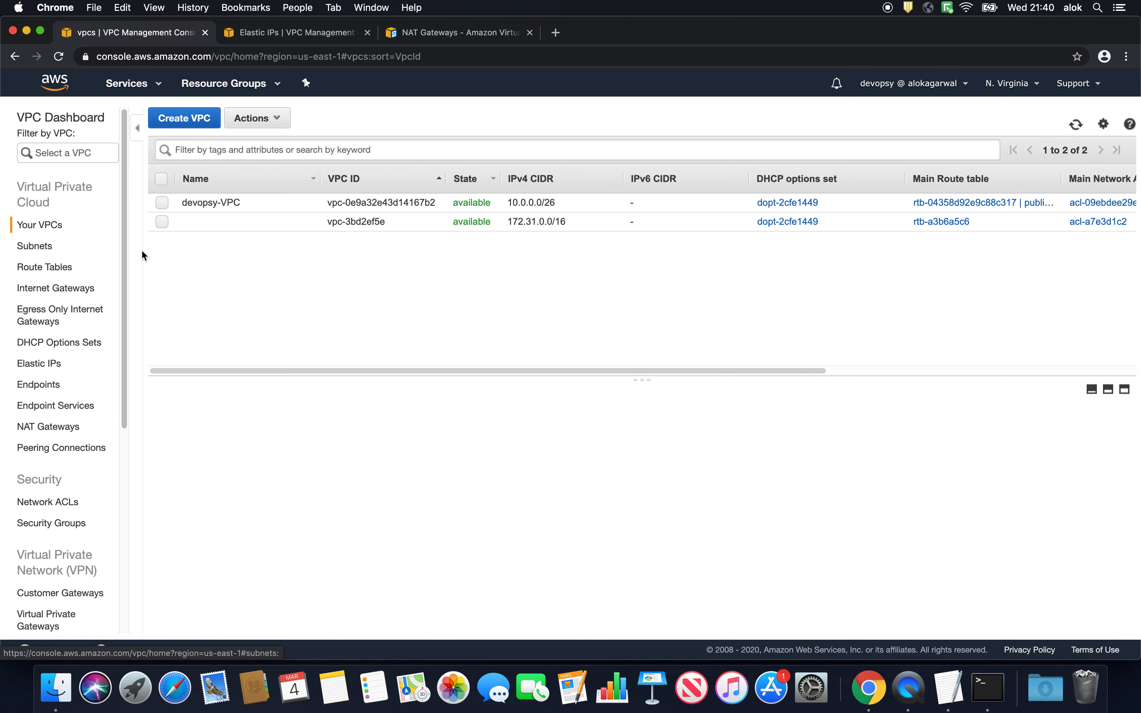
left_click(235, 205)
left_click(257, 117)
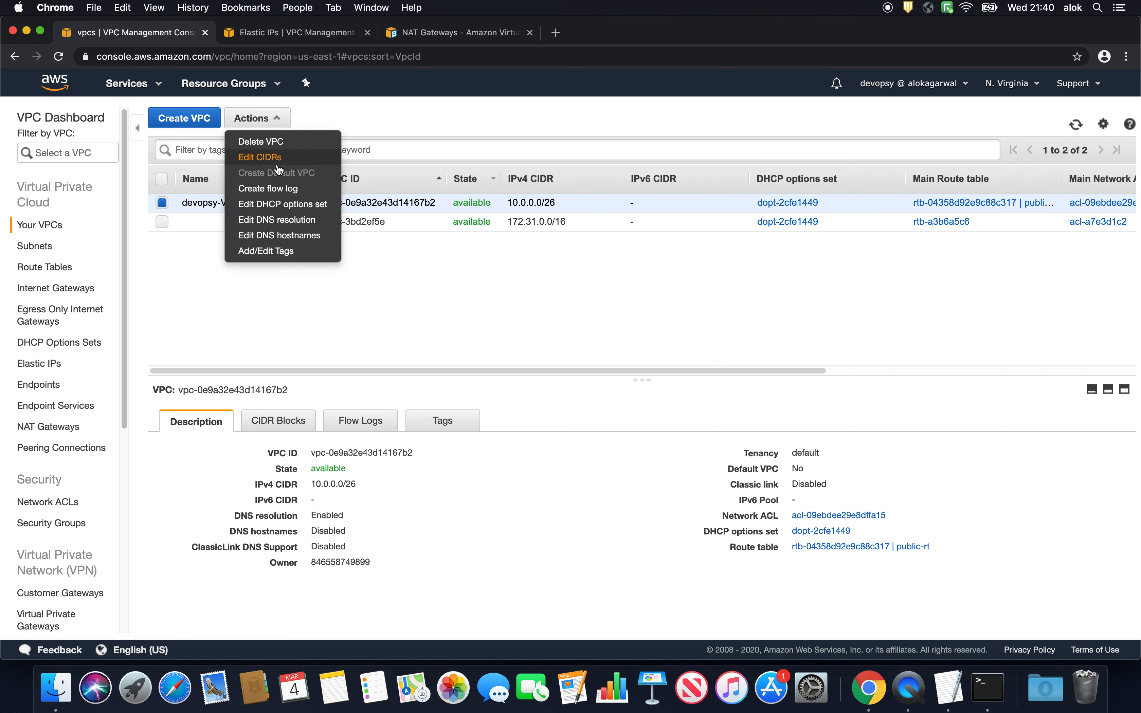
left_click(277, 233)
left_click(205, 233)
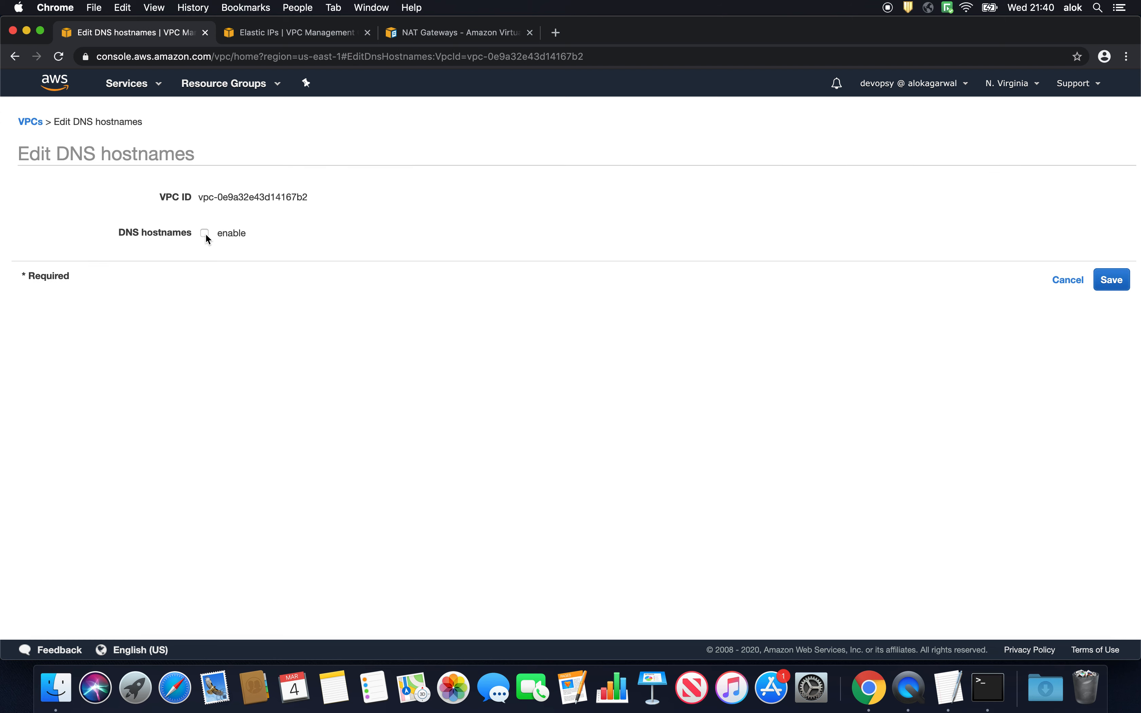
left_click(1113, 285)
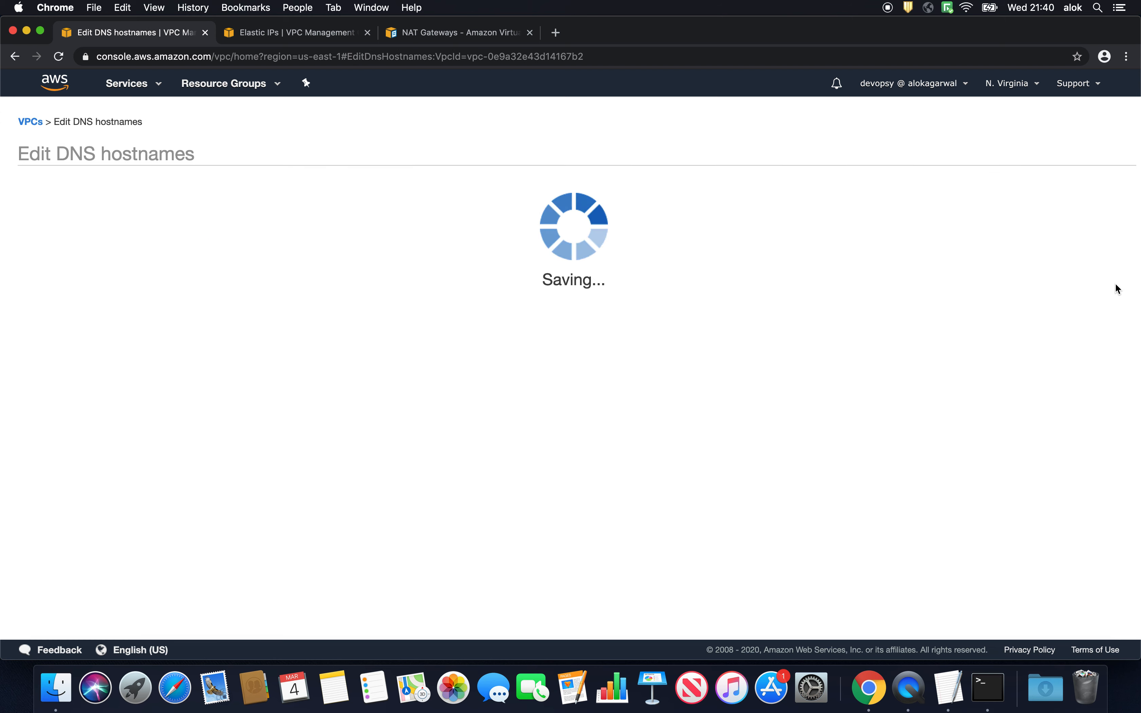
left_click(629, 240)
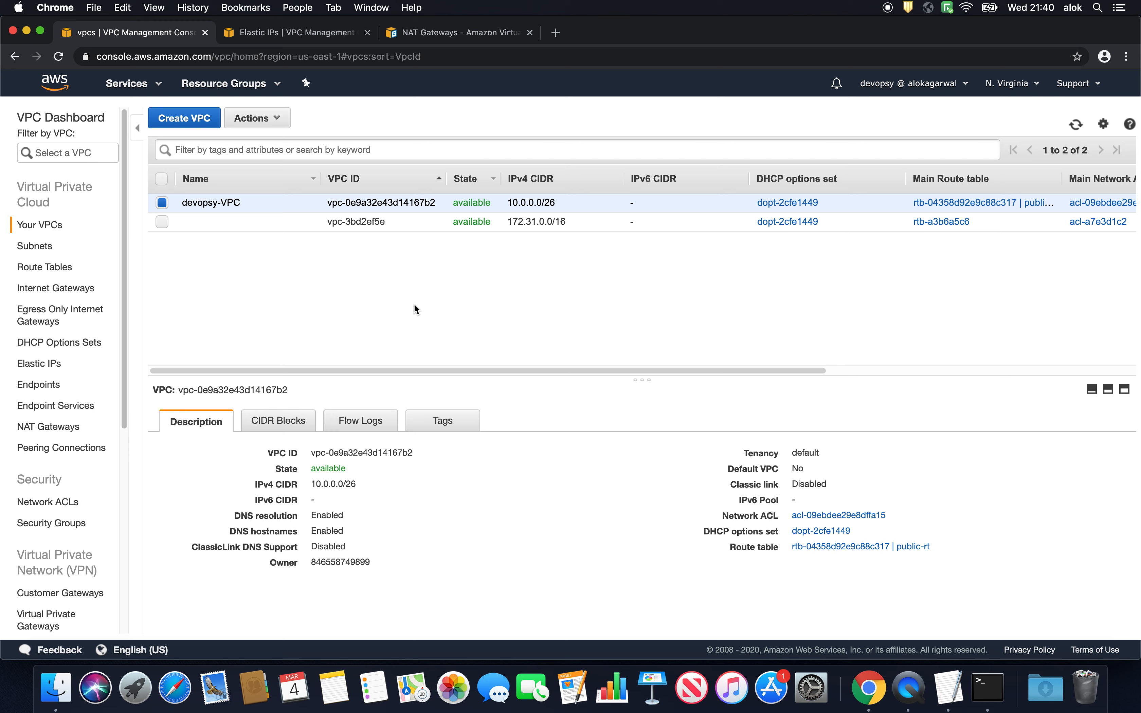
left_click(276, 33)
left_click(126, 34)
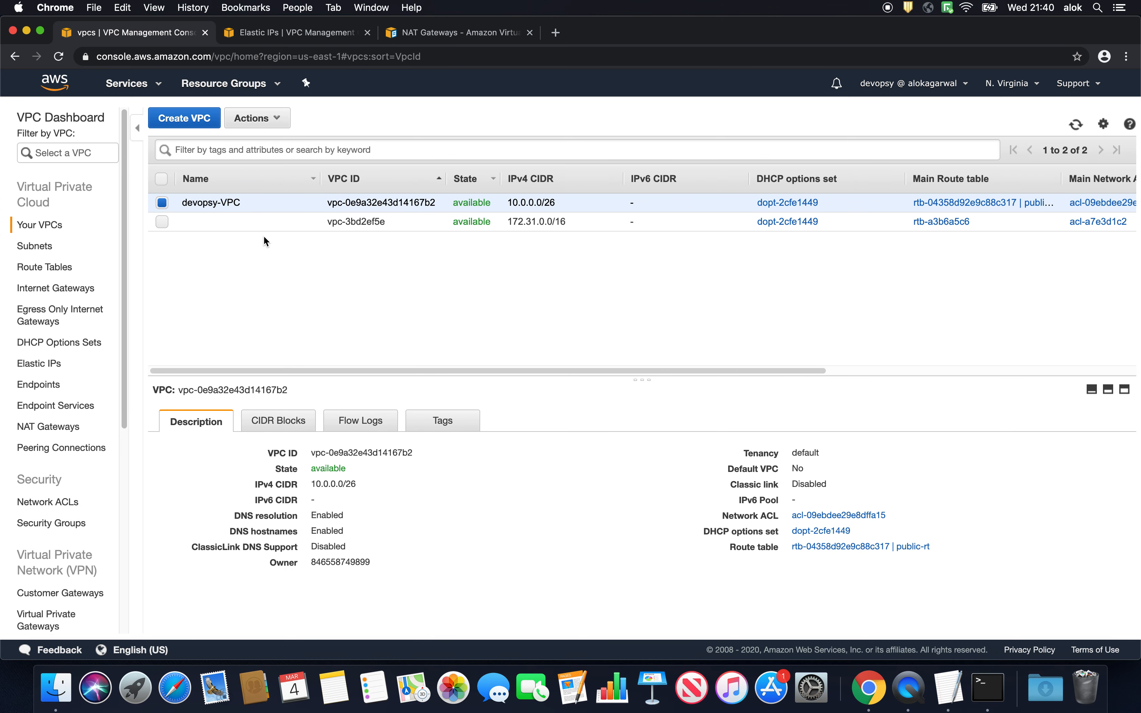